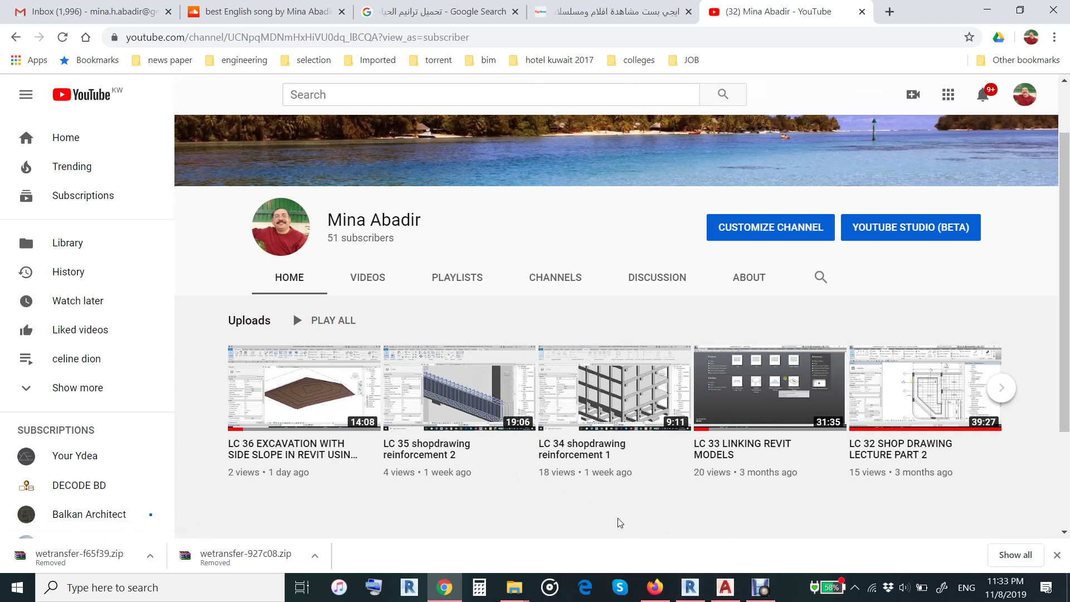
Step: Bring up the points.dwg drawing in AutoCAD 2018 and zoom over the survey points
left_click(724, 585)
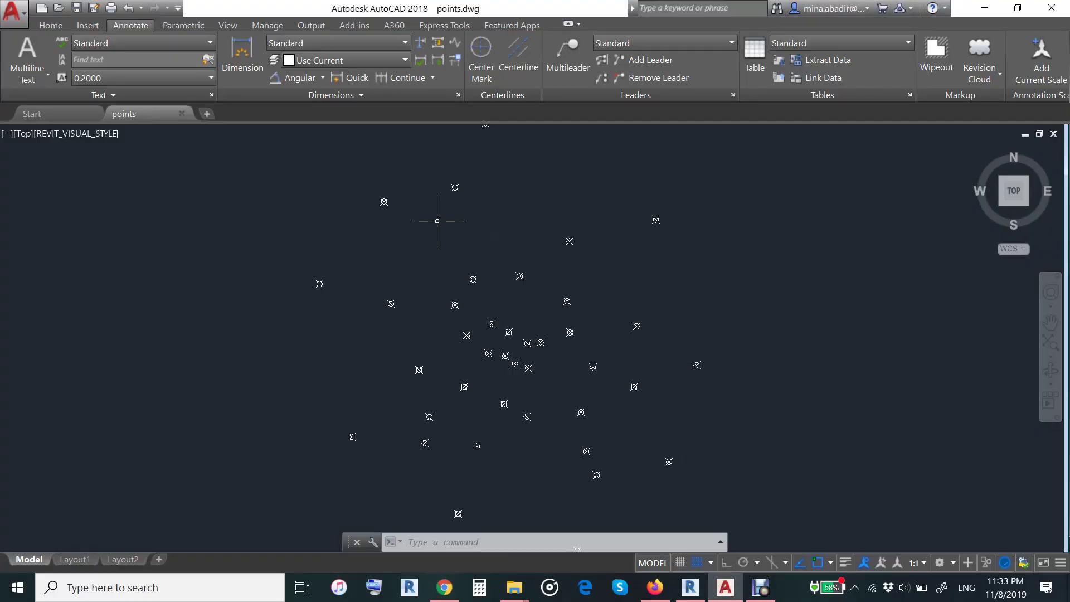
middle_click_drag(440, 216, 425, 239)
scroll(432, 245, "down", 2)
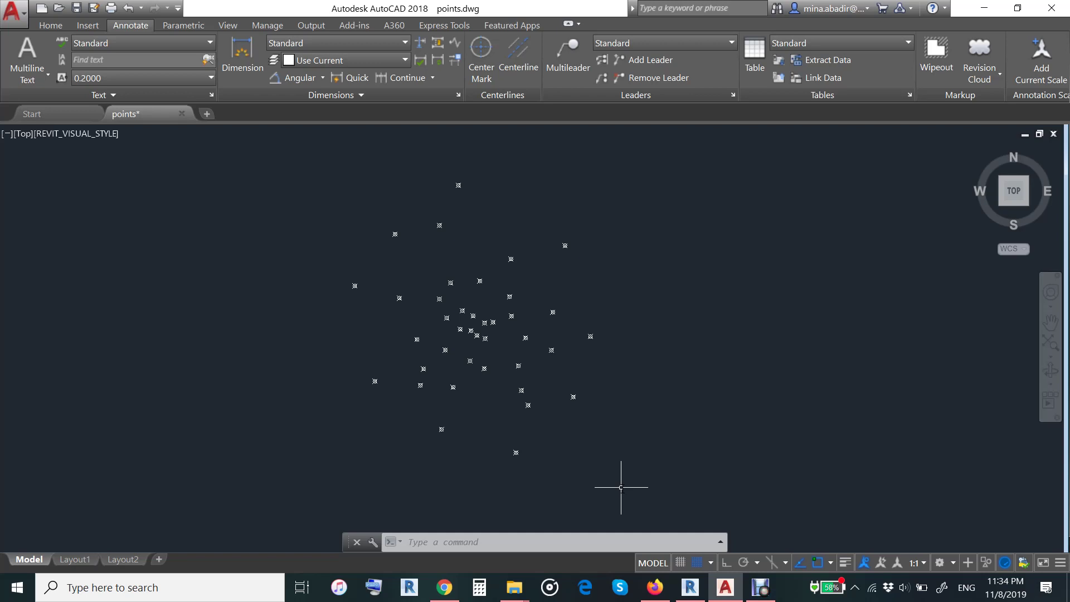
scroll(517, 225, "up", 1)
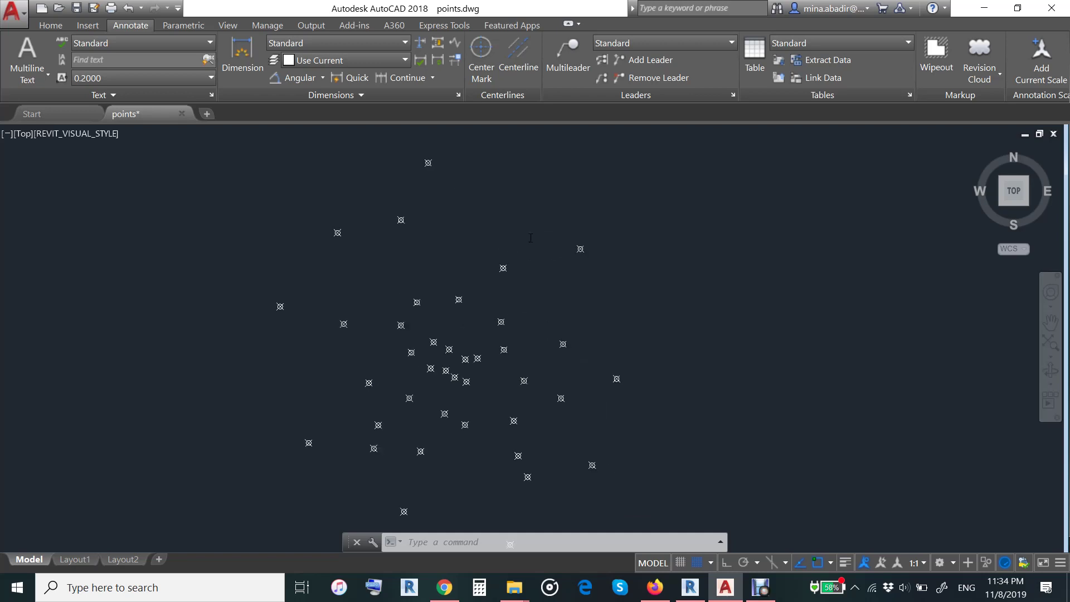
scroll(560, 245, "up", 3)
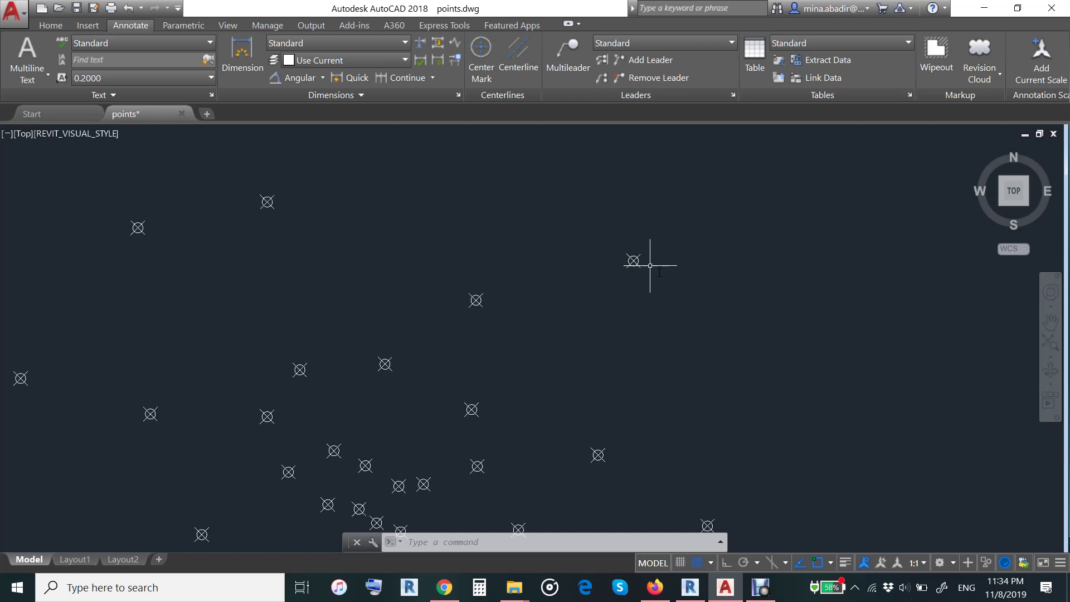
scroll(650, 268, "down", 4)
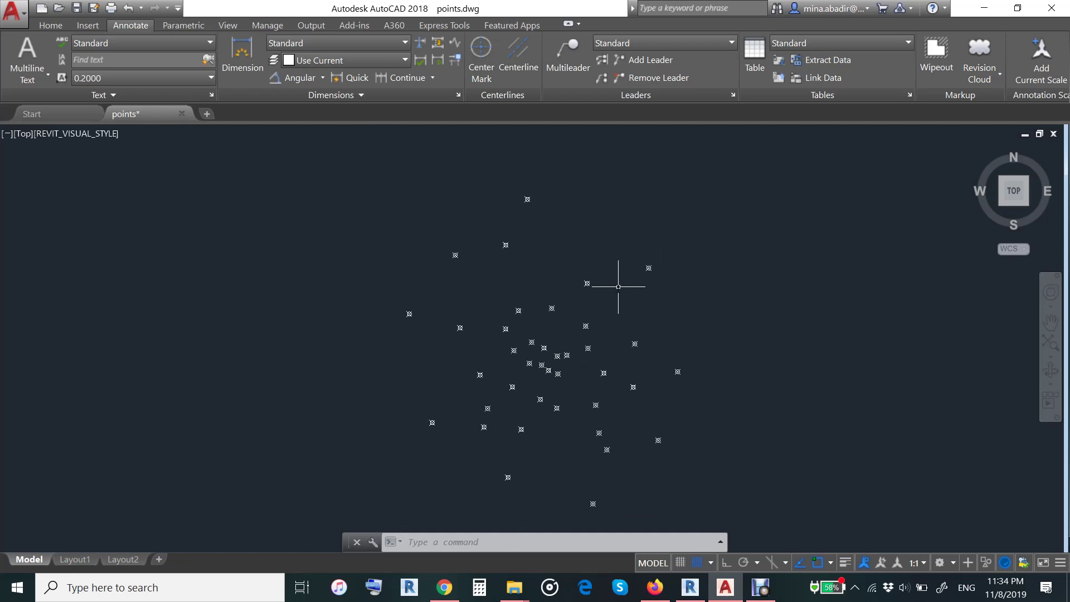
Step: Recentre the survey point scatter in plan and select one survey point
middle_click_drag(557, 248, 534, 229)
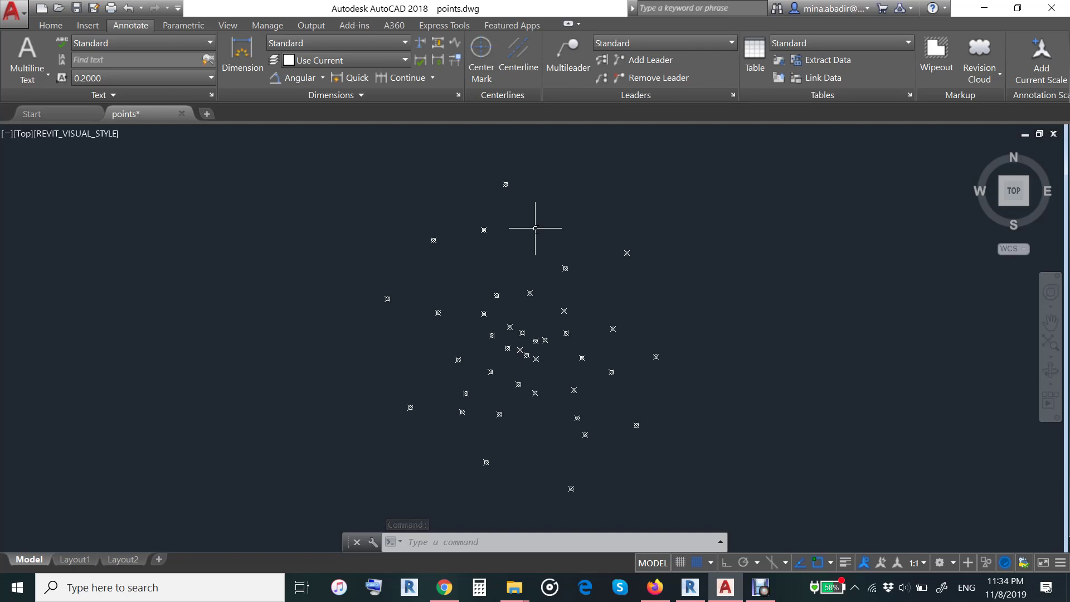
scroll(509, 187, "up", 3)
scroll(519, 209, "down", 3)
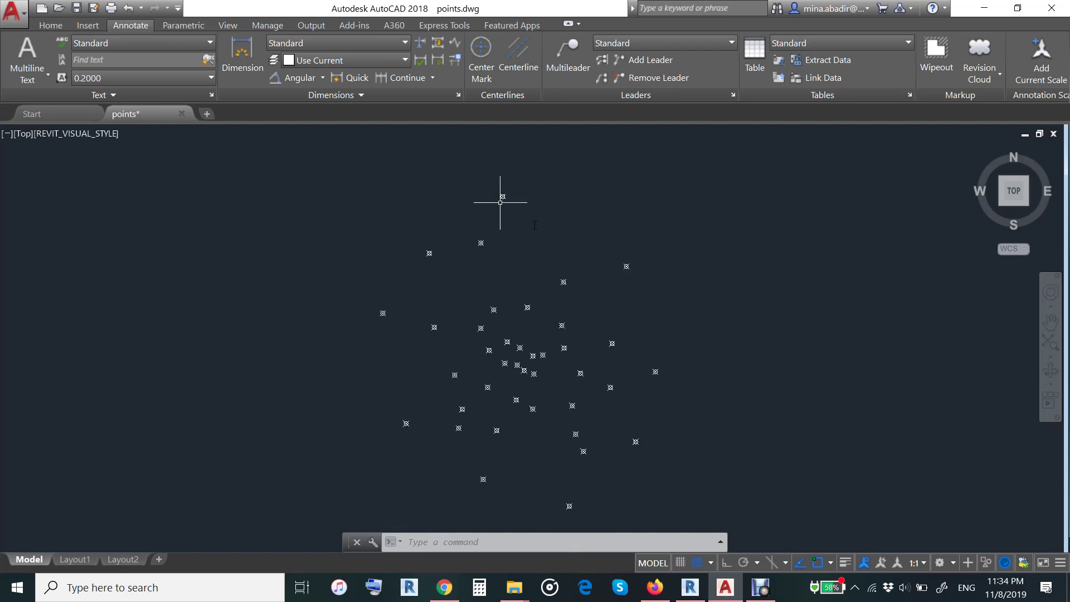
left_click(626, 267)
Step: Open the Properties palette for a selected survey point
right_click(629, 270)
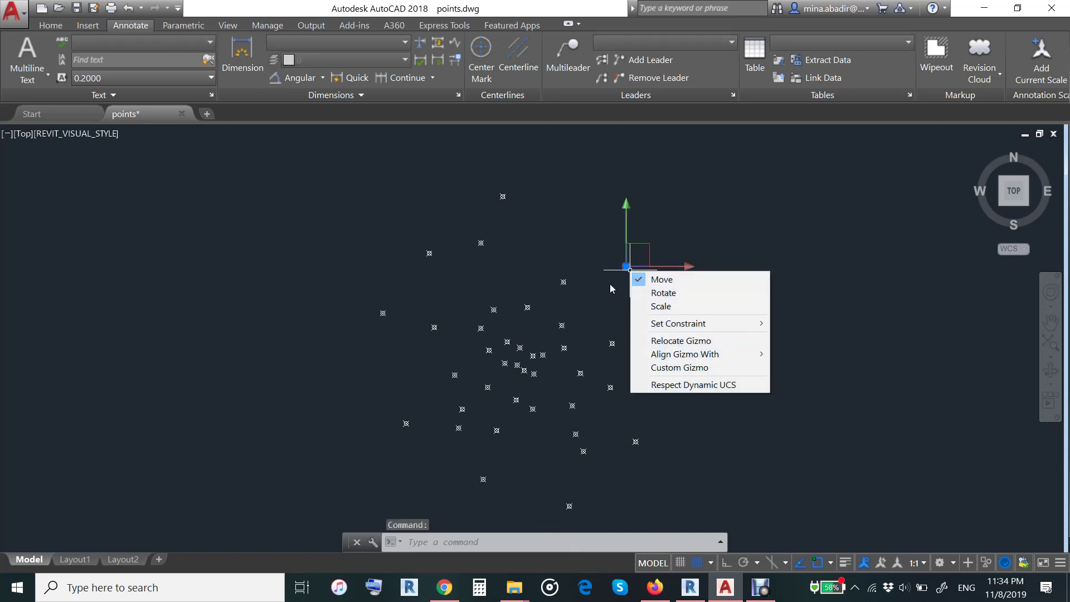
key("Escape")
key("Escape")
key("Escape")
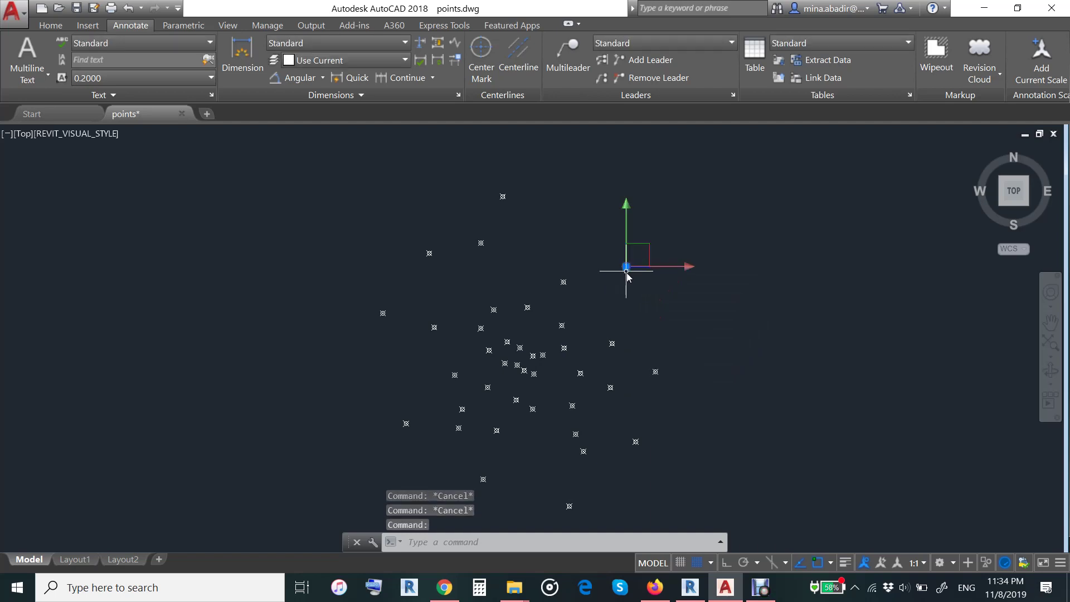
left_click(626, 271)
right_click(626, 272)
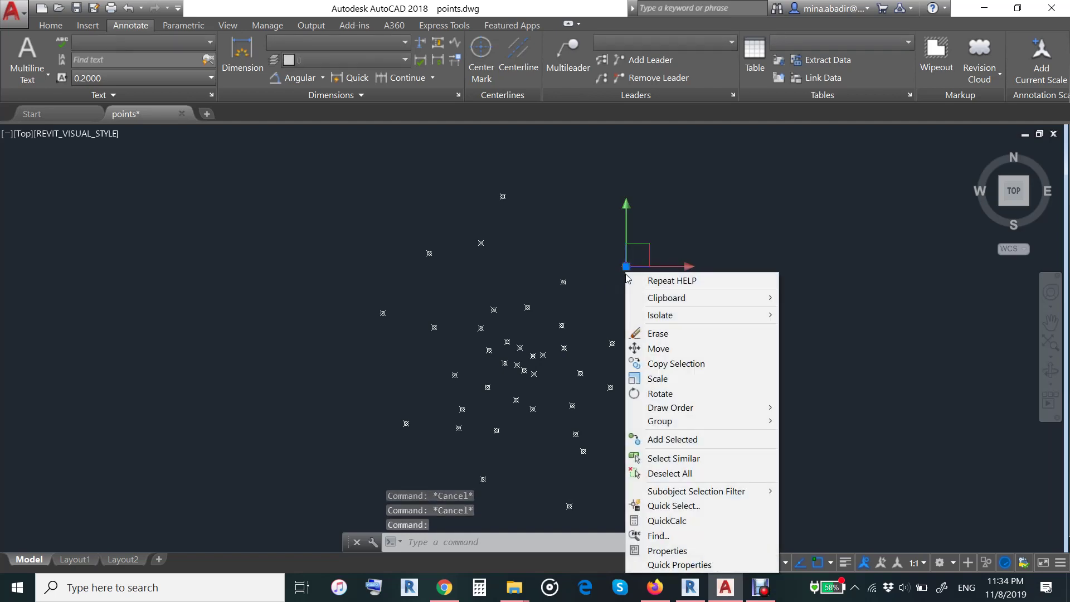
left_click(693, 550)
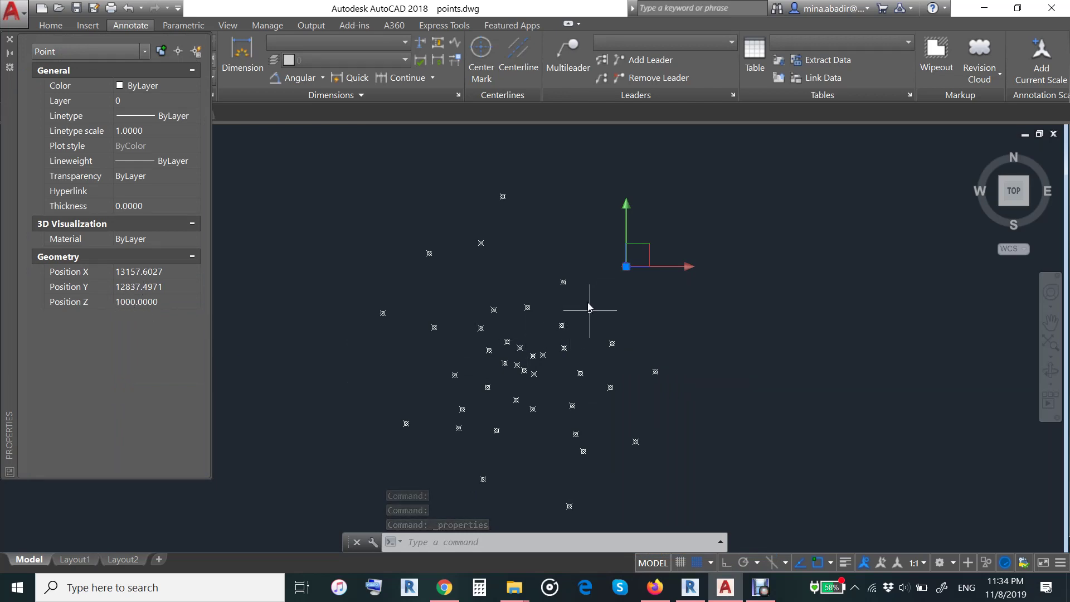
key("Escape")
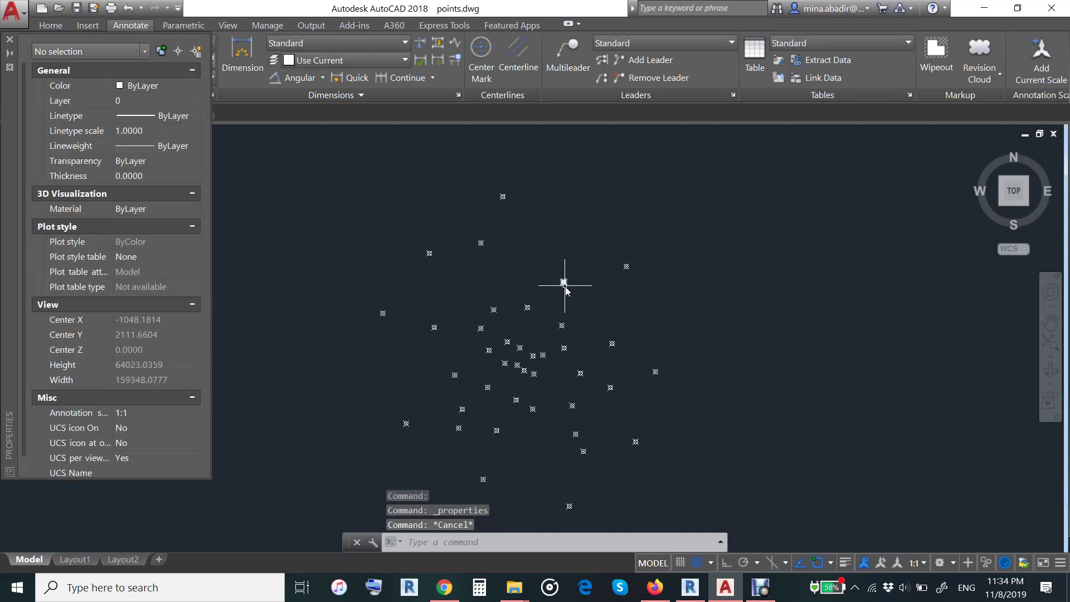
Step: Check the Position Z elevations of several points, such as 1000, 2000 and 4000
left_click(564, 283)
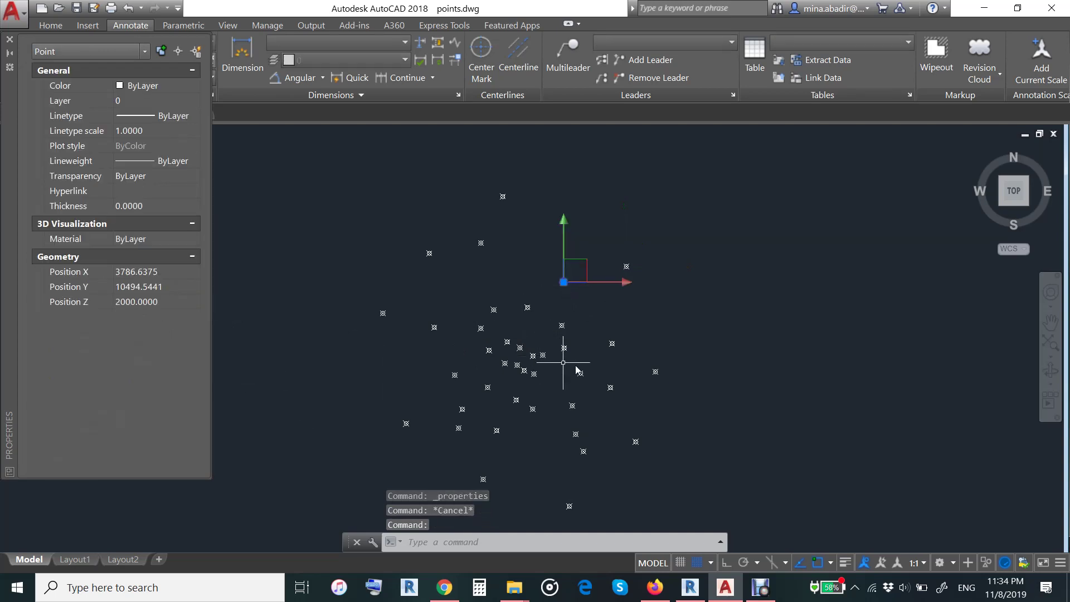
key("Escape")
key("Escape")
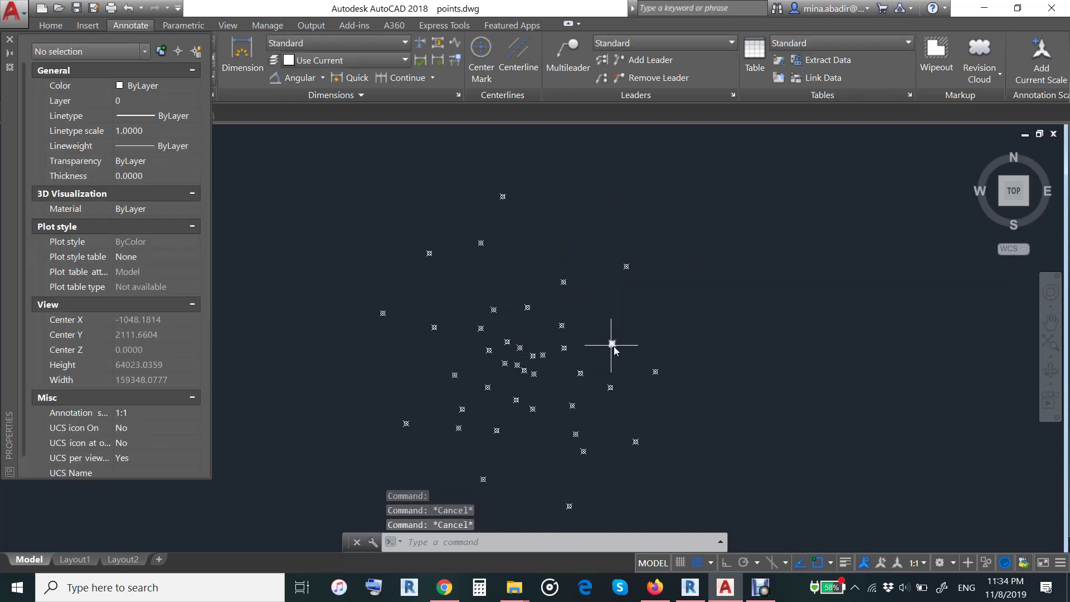
left_click(612, 344)
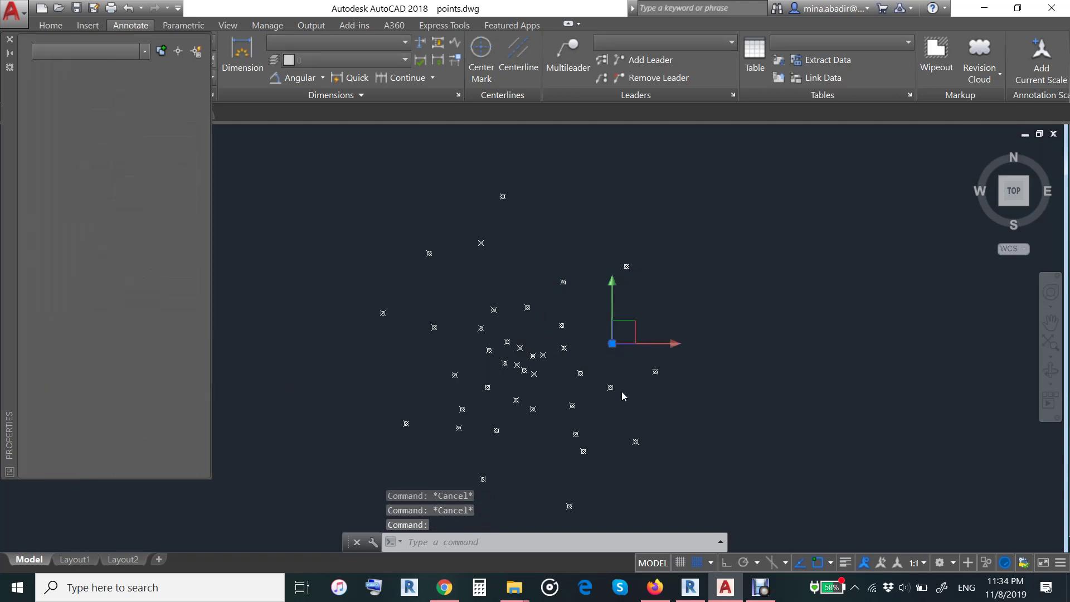
key("Escape")
left_click(564, 348)
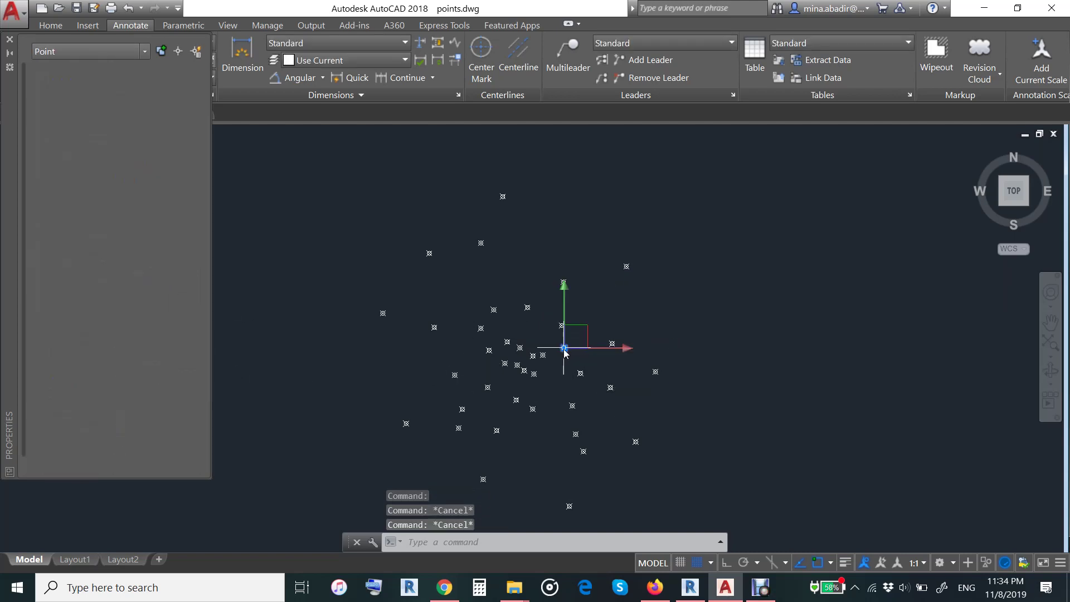
key("Escape")
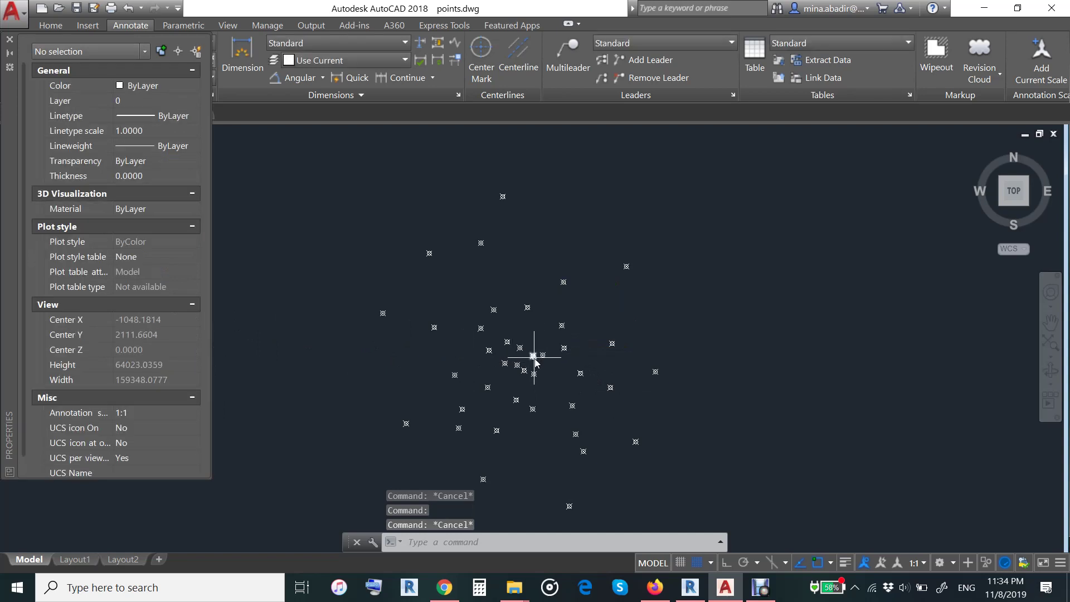
left_click(533, 356)
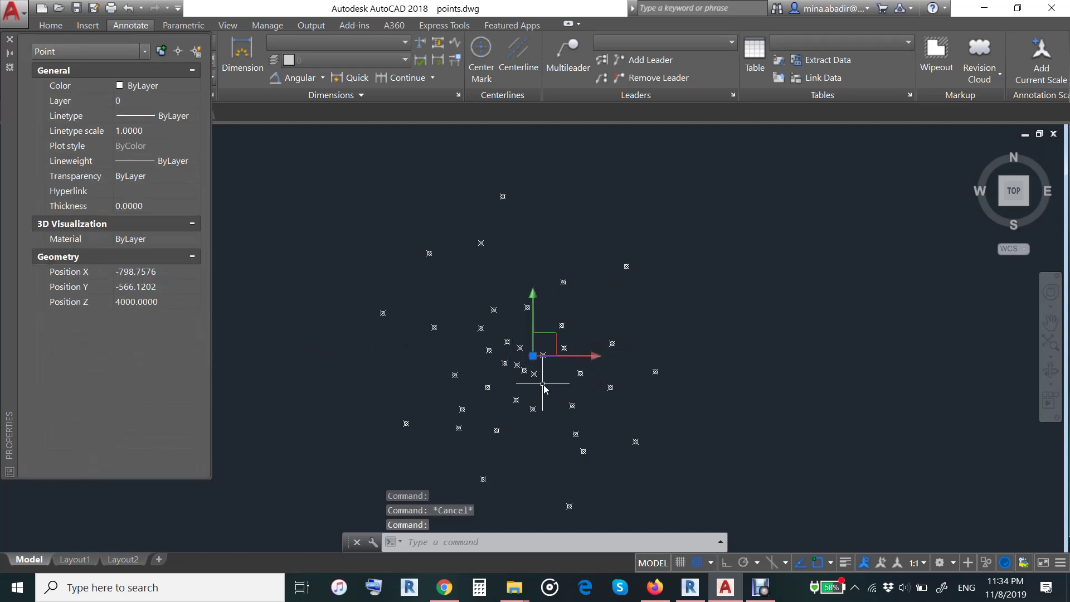
key("Escape")
middle_click_drag(701, 327, 722, 311)
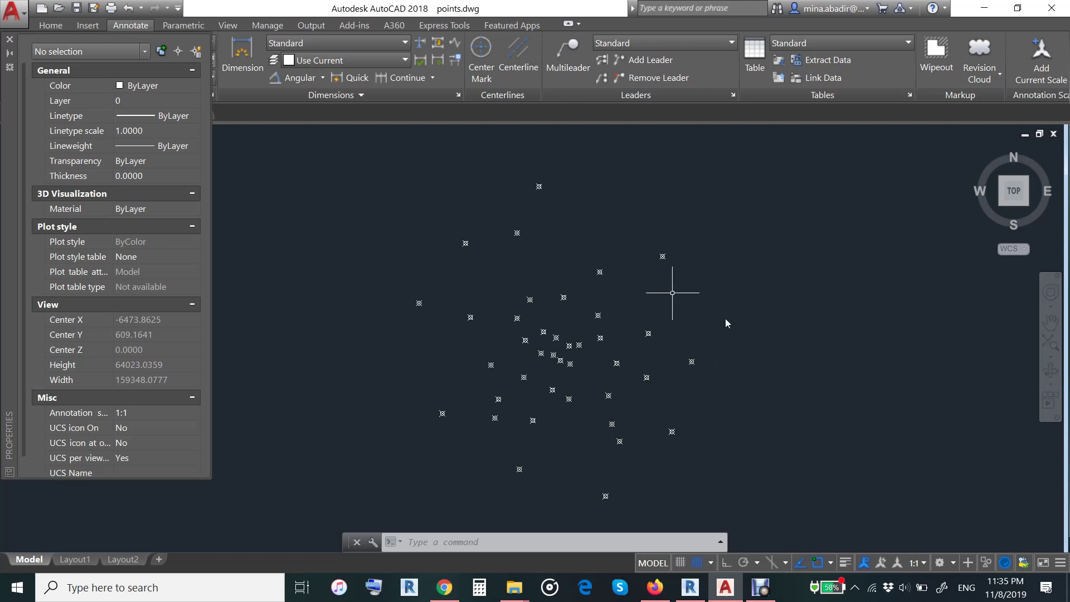
Step: Orbit to see point heights, restore a north-up top view, and close Properties
mouse_move(814, 379)
middle_mouse_down("shift")
mouse_move(686, 207)
mouse_move(592, 343)
mouse_move(606, 380)
middle_mouse_up("shift")
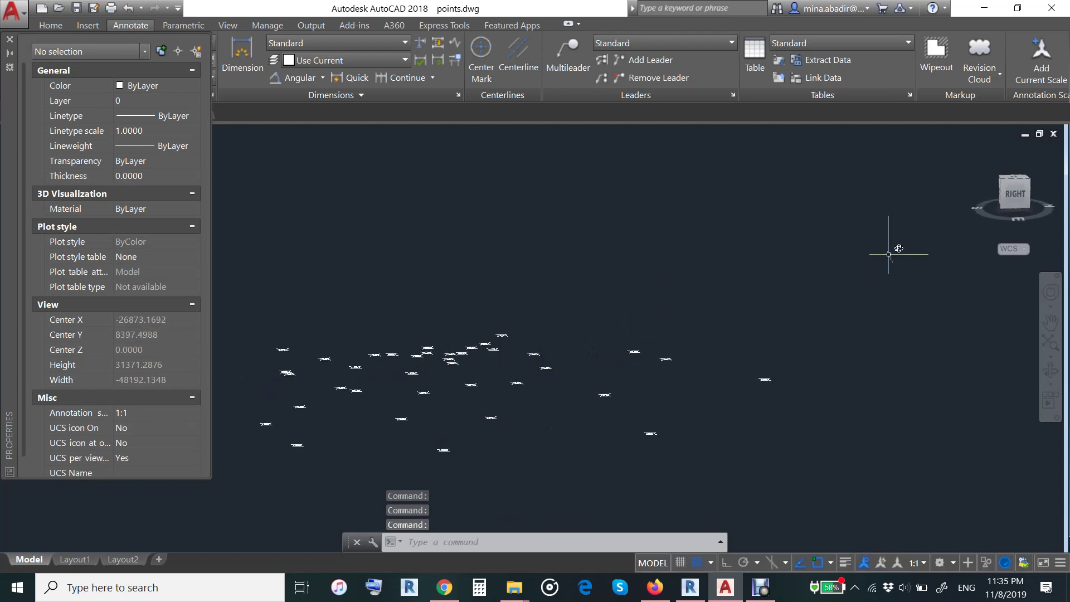
left_click(1015, 182)
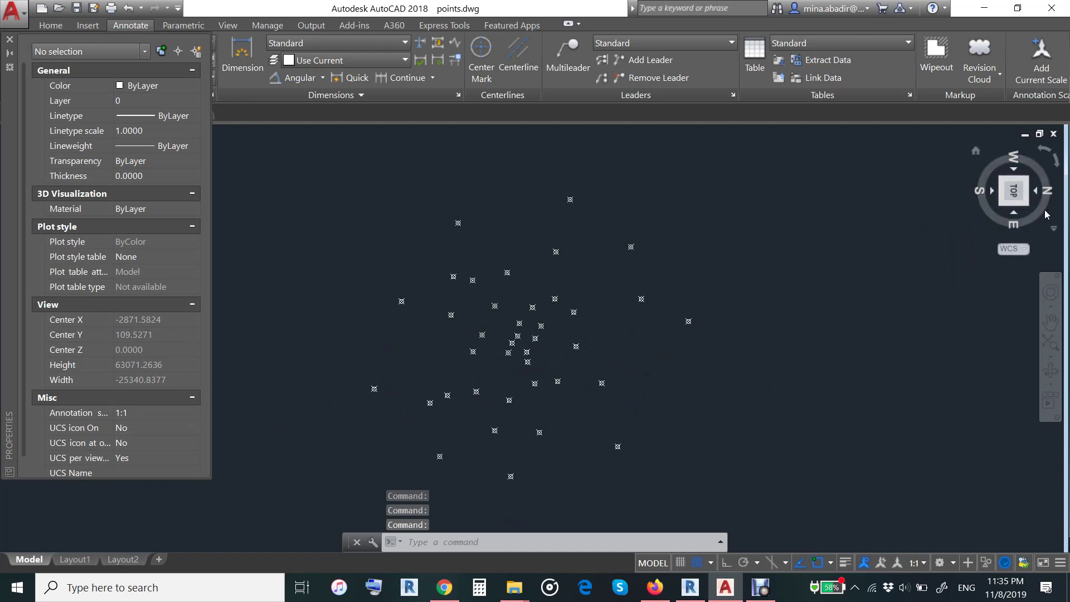
left_click(1037, 155)
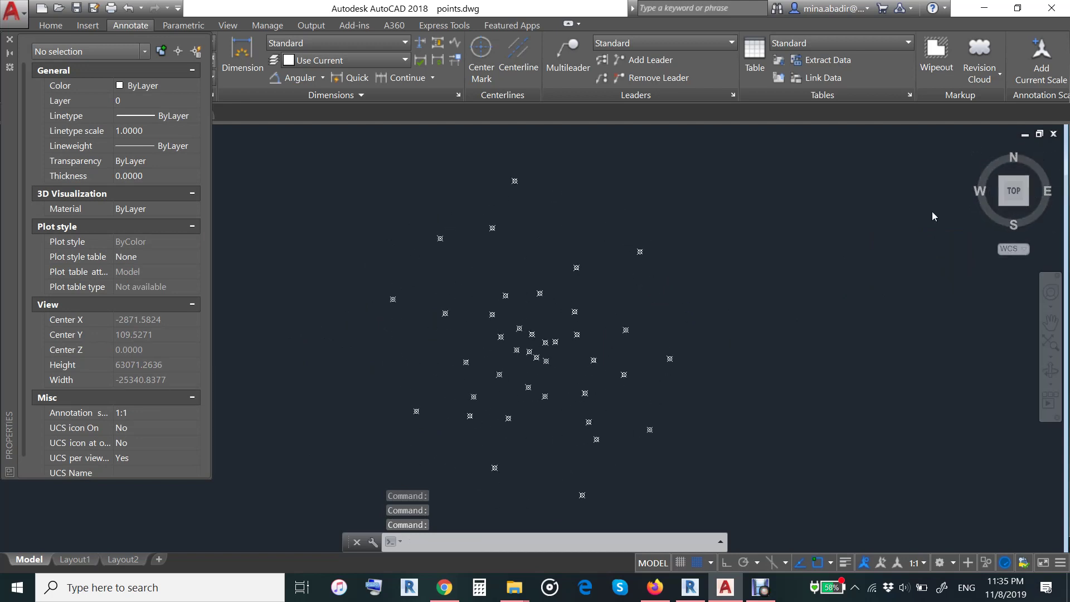
left_click(10, 40)
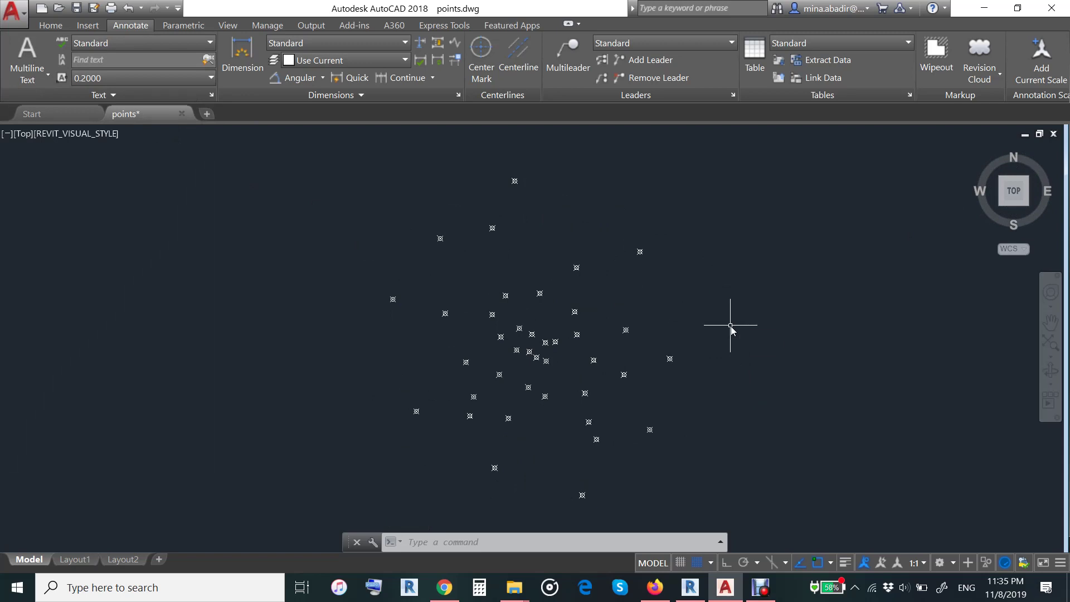
Step: Start a new DX data extraction and save it as 3.dxe
type("DX")
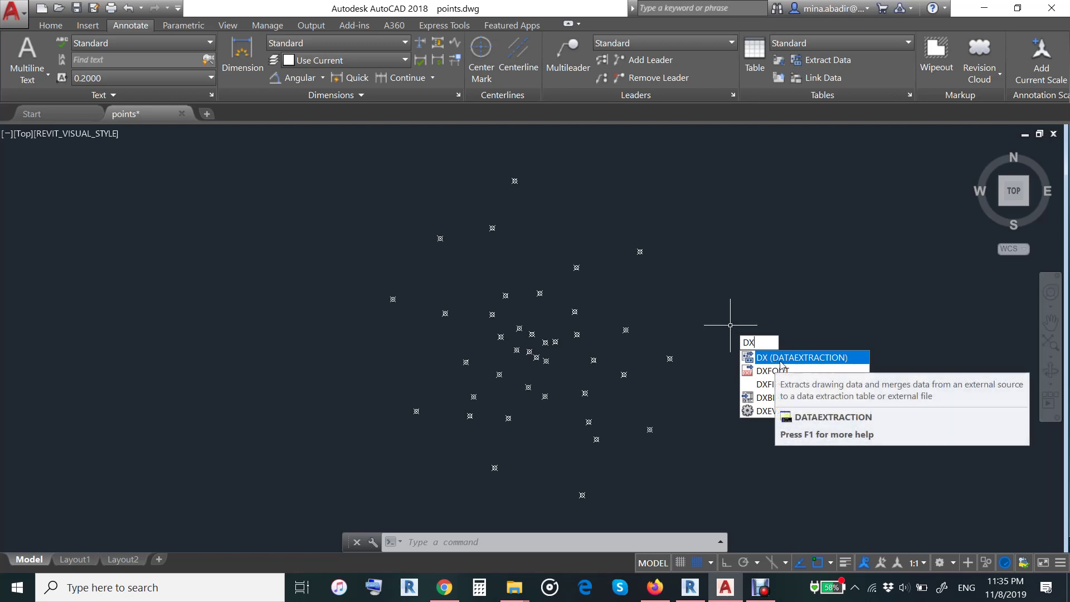
left_click(774, 357)
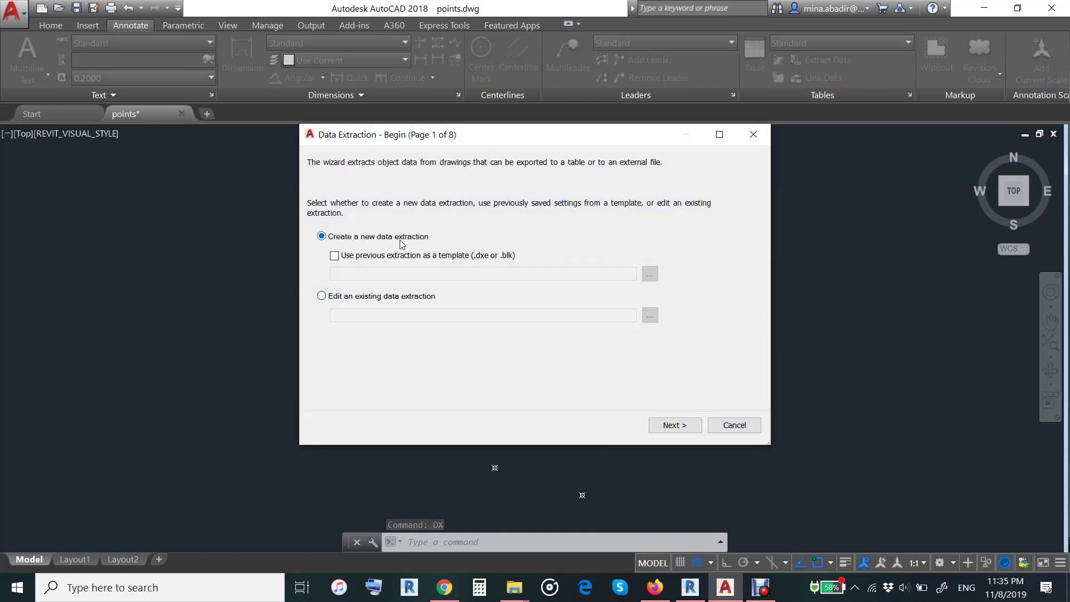
left_click(670, 426)
type("3")
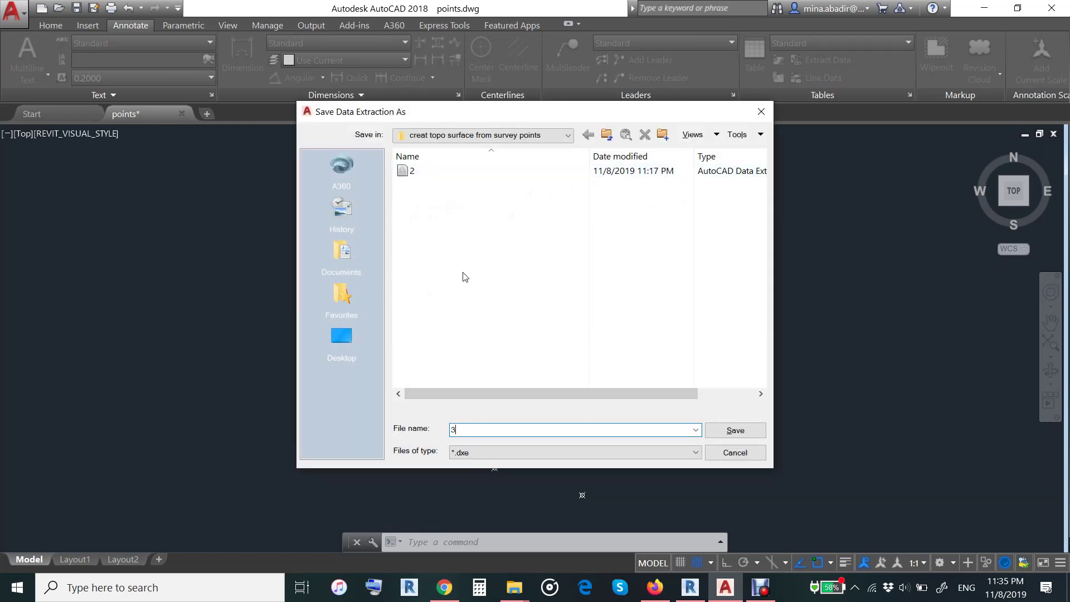
left_click(728, 430)
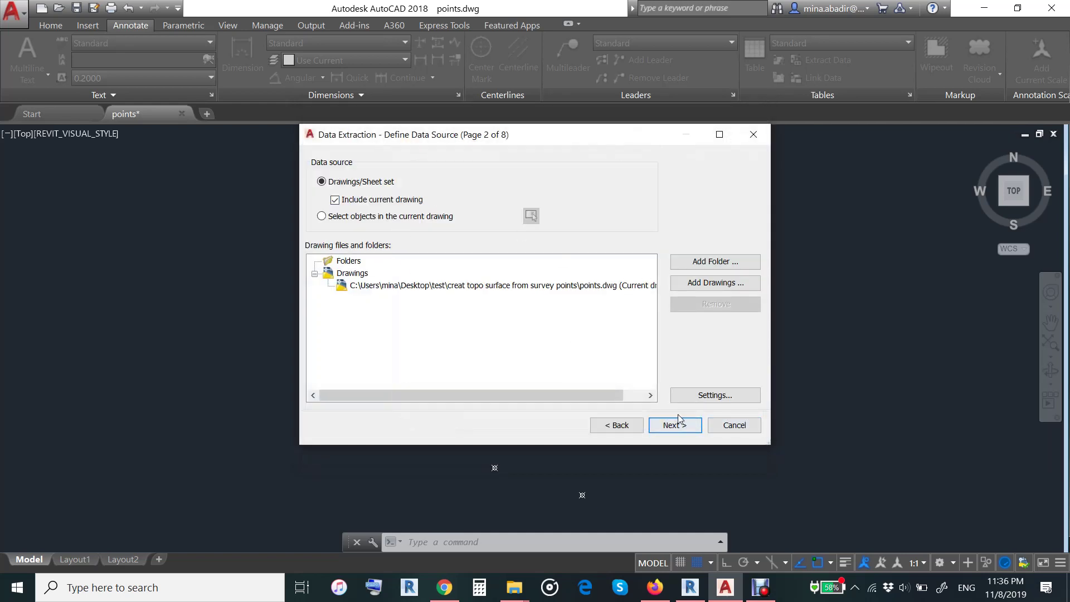
Step: Extract only General and Geometry point properties, previewing Position X, Y and Z
left_click(658, 426)
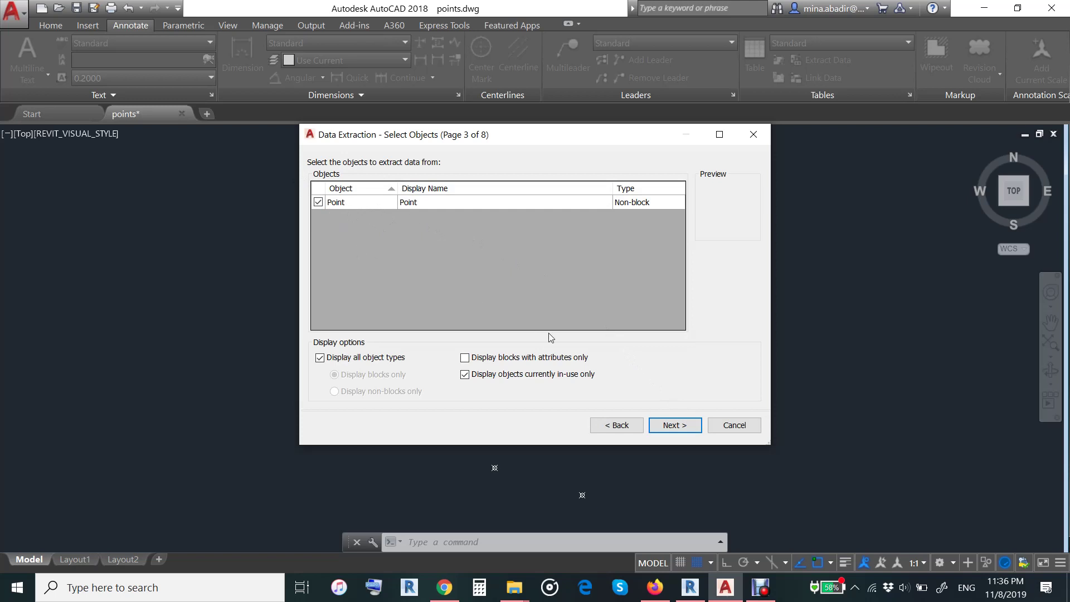
left_click(673, 426)
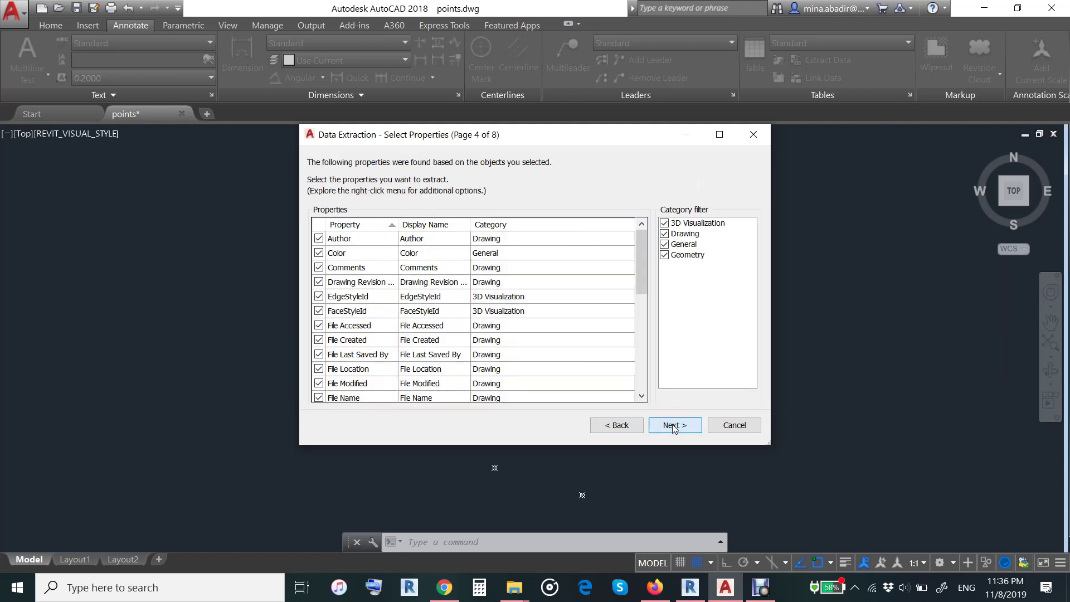
left_click(664, 223)
left_click(664, 234)
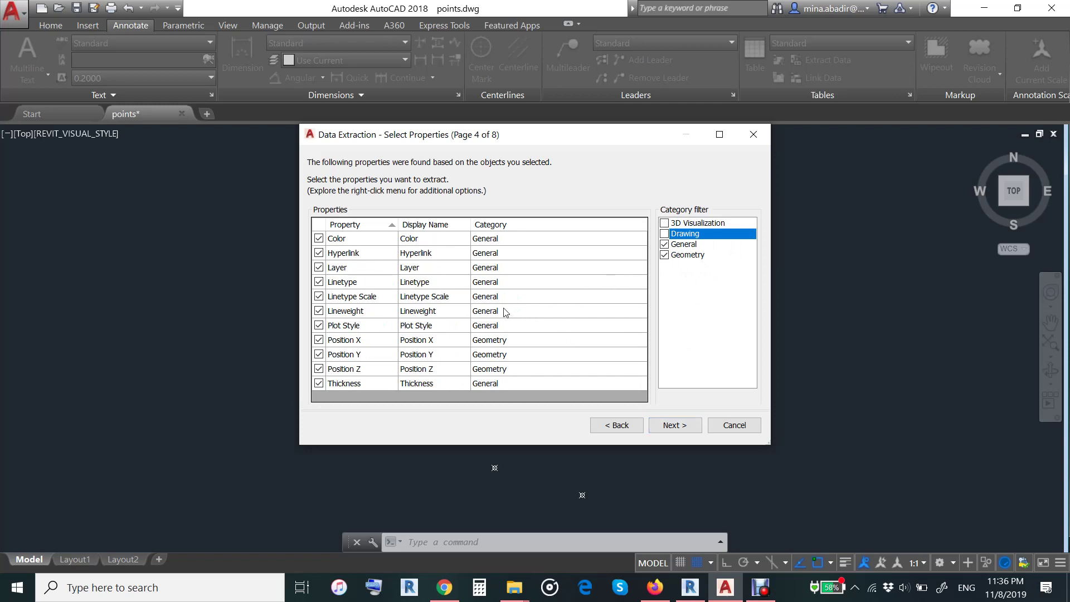
left_click(682, 425)
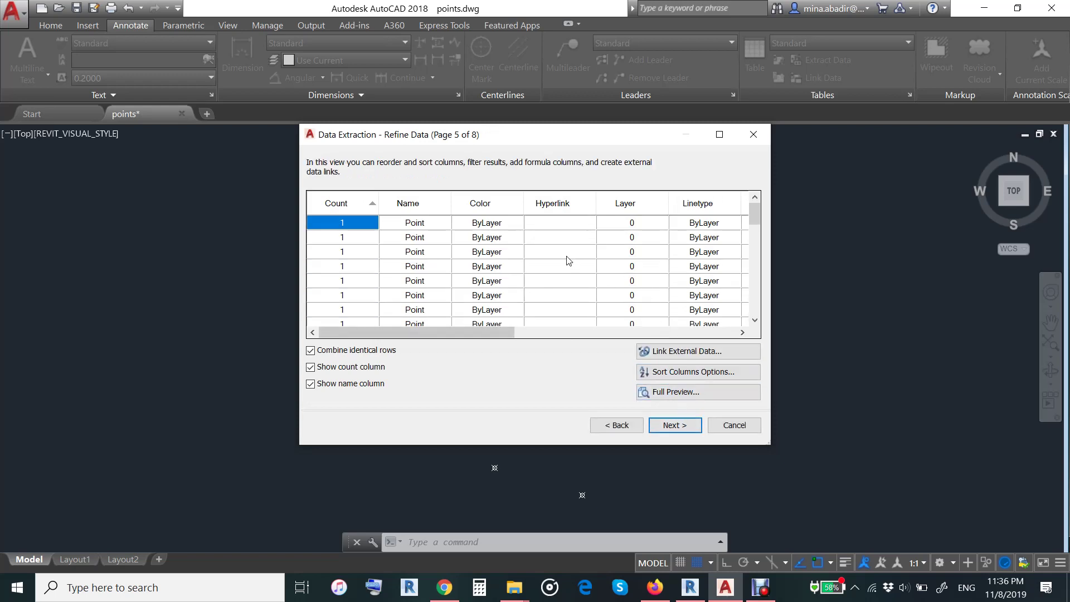
scroll(566, 263, "down", 2)
scroll(566, 263, "down", 2)
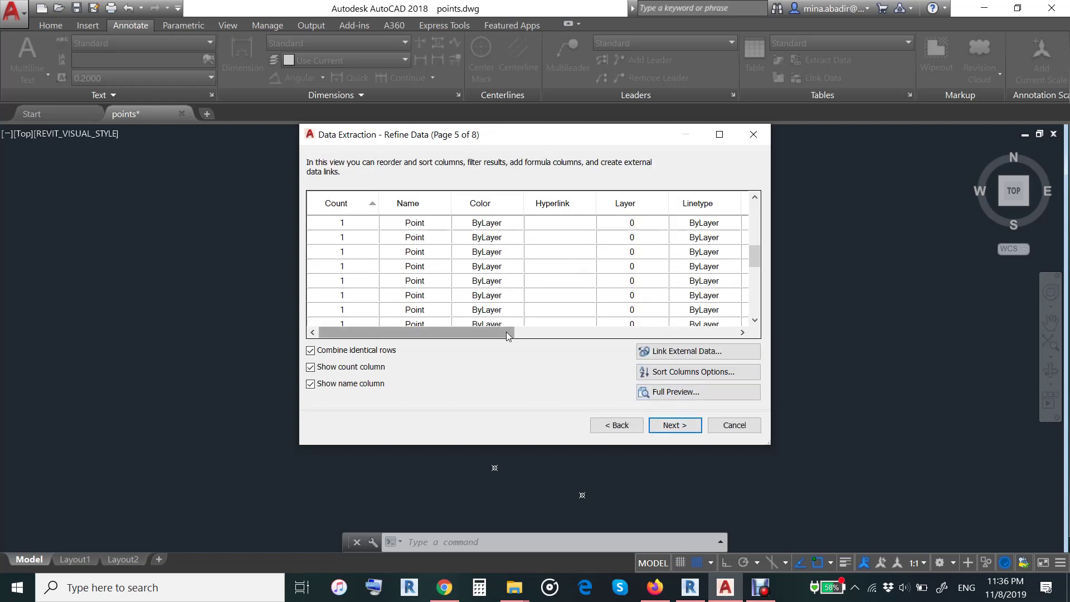
left_click_drag(507, 332, 736, 350)
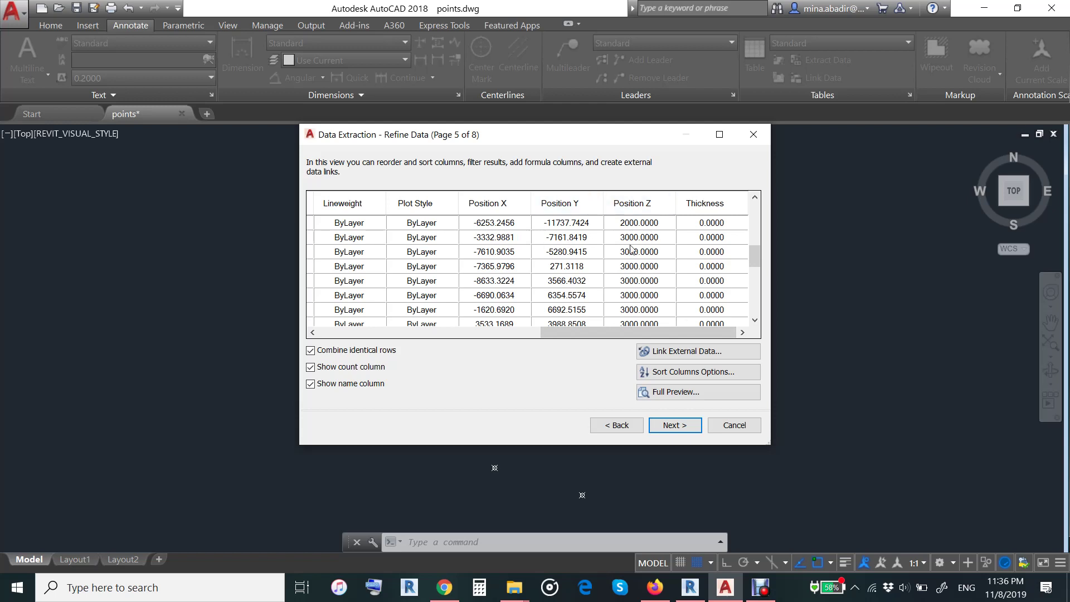
Step: Choose to output the extracted data to an external file
left_click(684, 428)
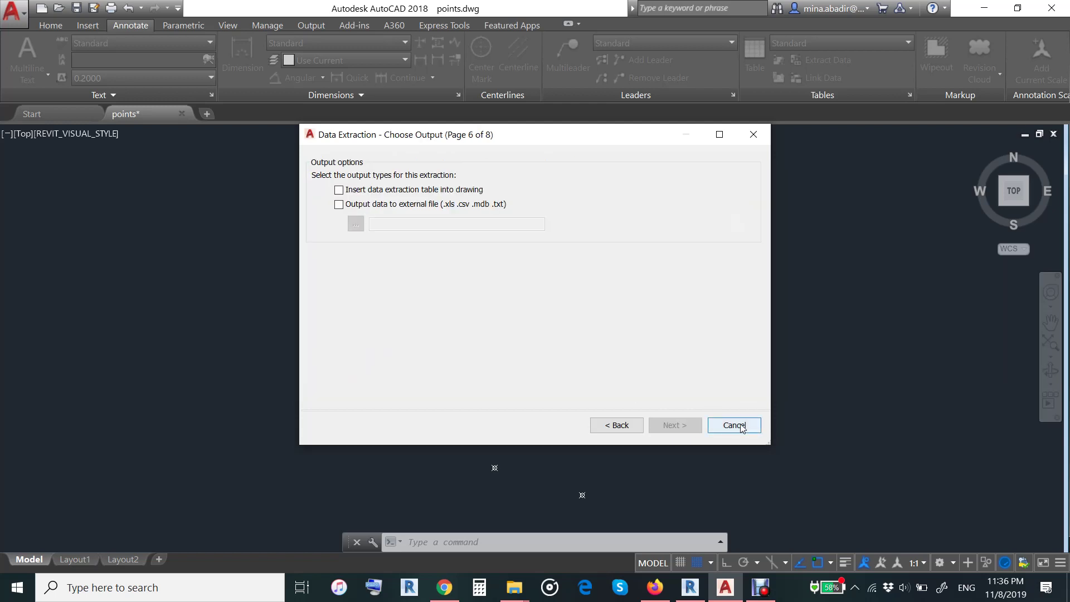
left_click(339, 205)
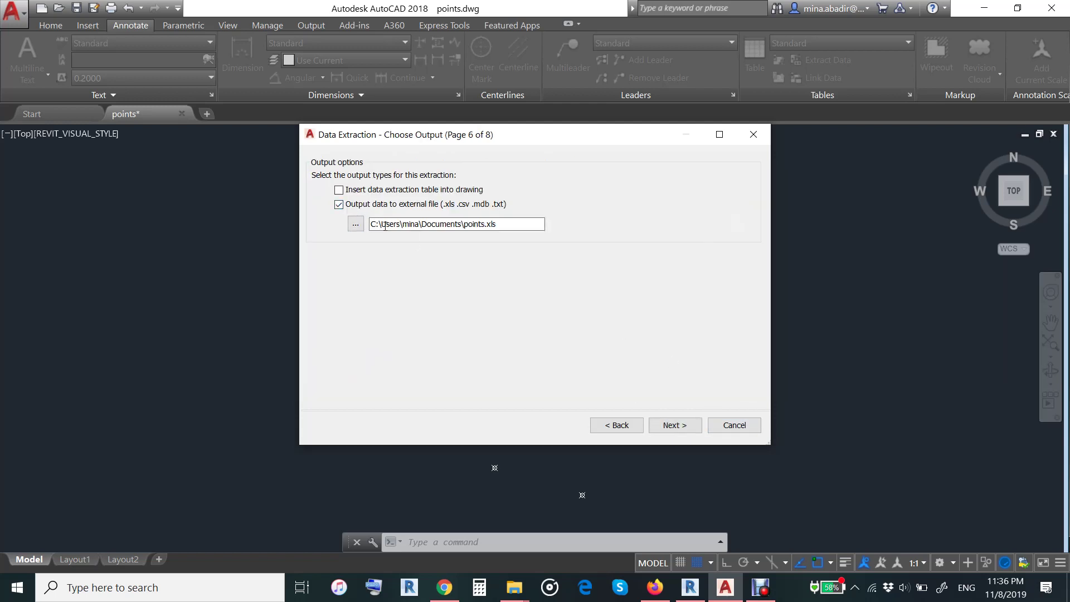
left_click(356, 223)
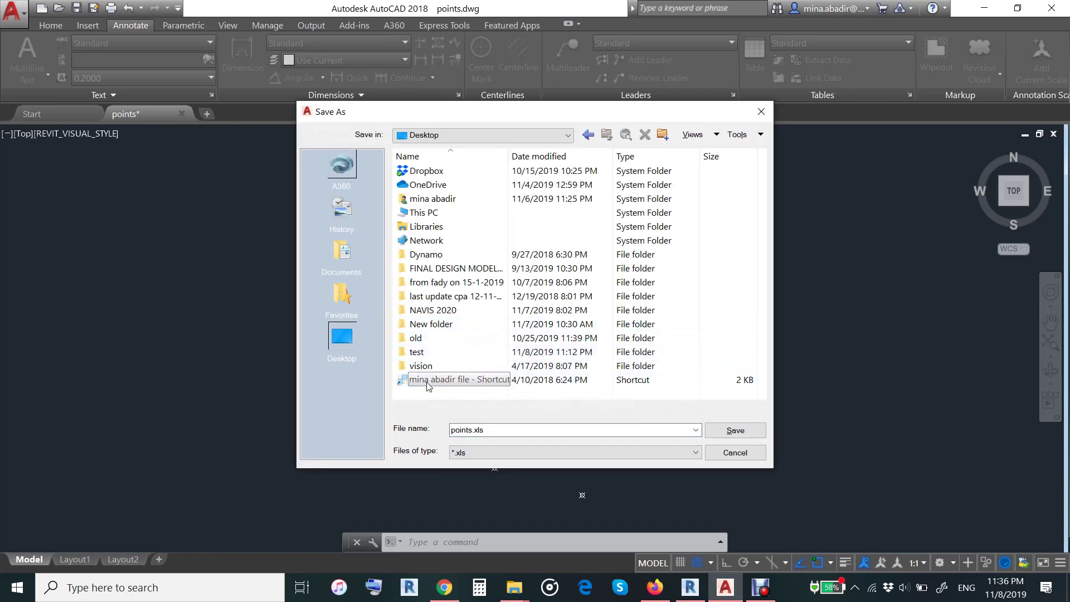
left_click(513, 587)
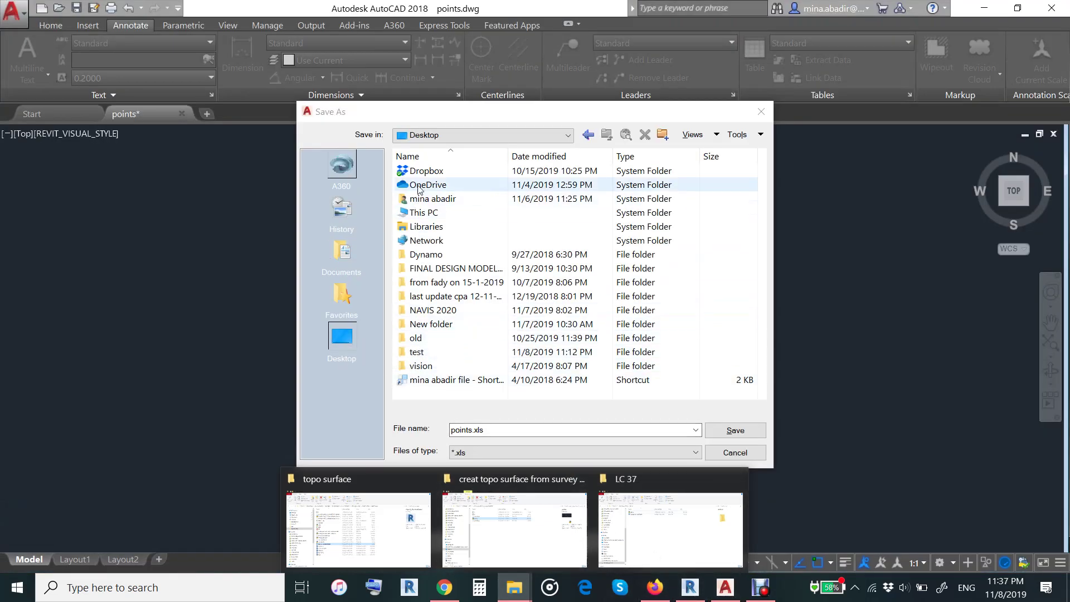
left_click(338, 350)
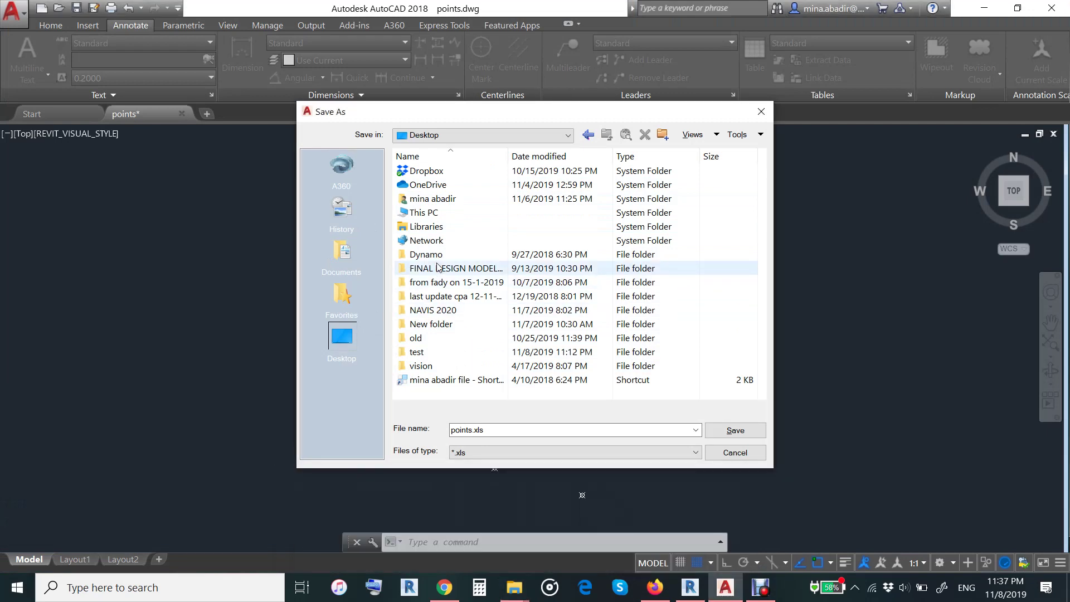
Step: Set the output file to V:\LC 37\points.xls
double_click(423, 219)
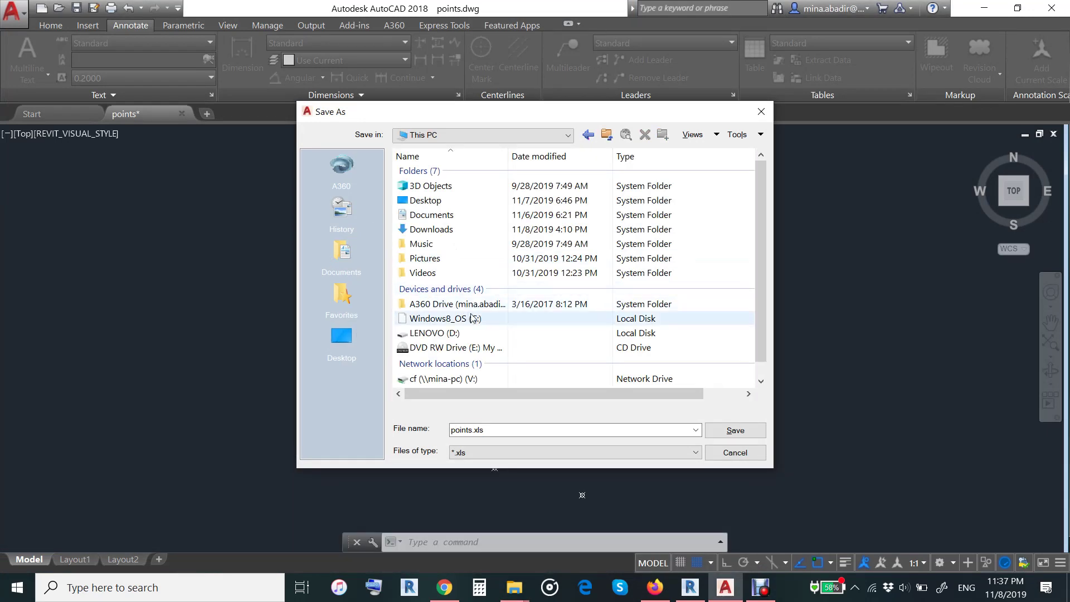
scroll(464, 348, "down", 1)
double_click(444, 363)
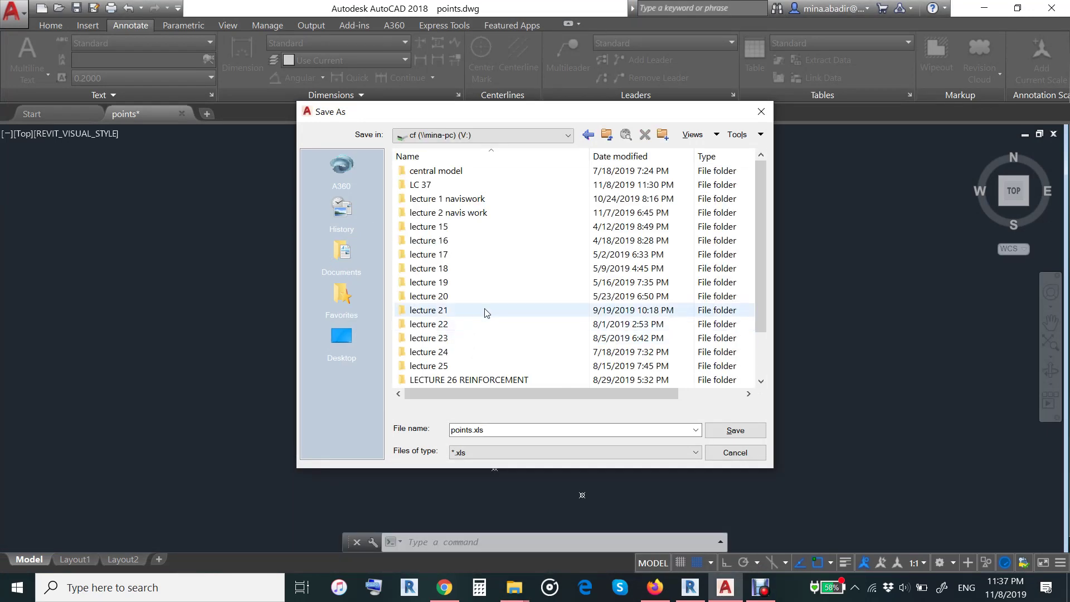
scroll(480, 301, "down", 5)
scroll(472, 341, "up", 1)
scroll(460, 312, "up", 2)
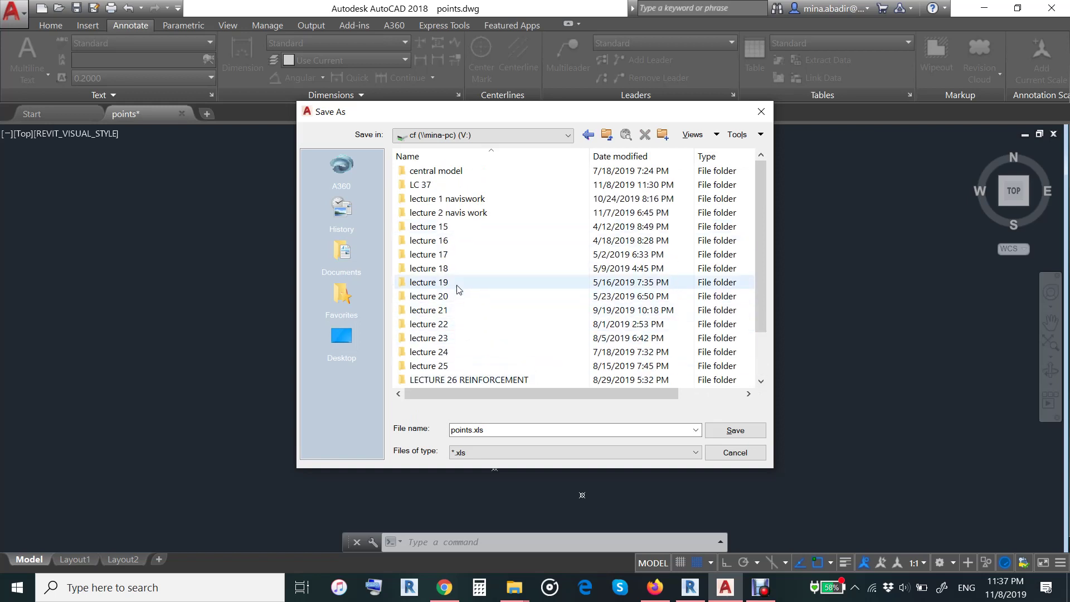
double_click(421, 193)
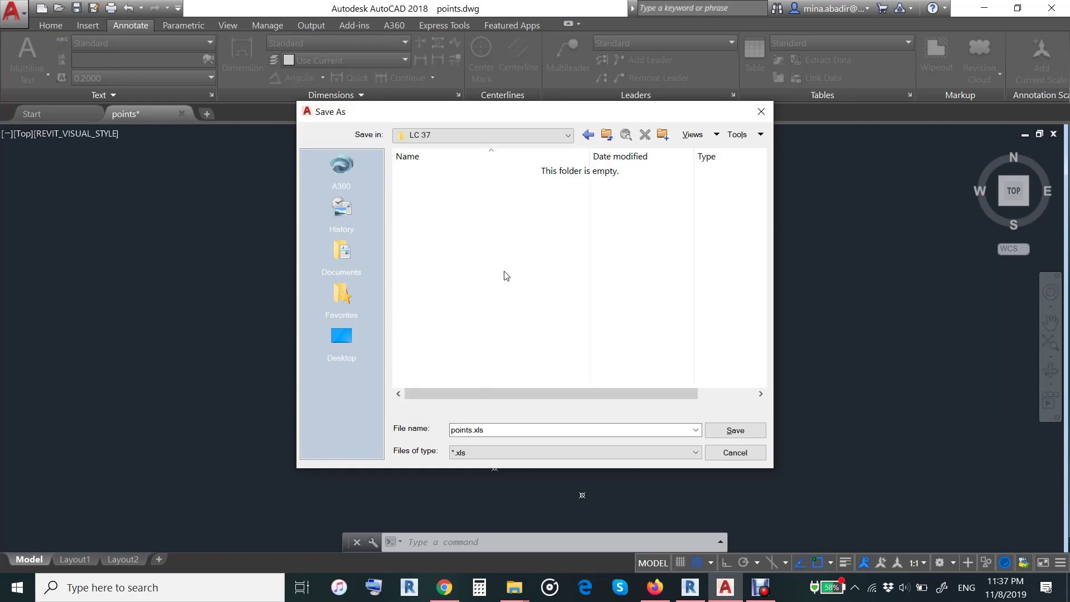
left_click(500, 433)
left_click(733, 431)
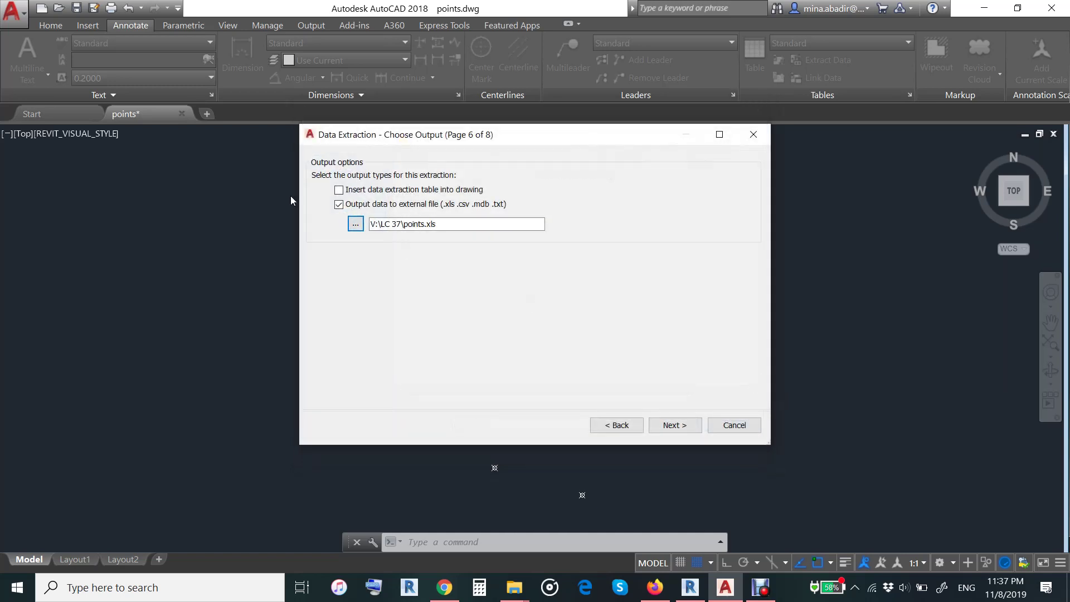
Step: Finish the extraction to create points.xls and switch to the LC 37 folder
left_click(674, 424)
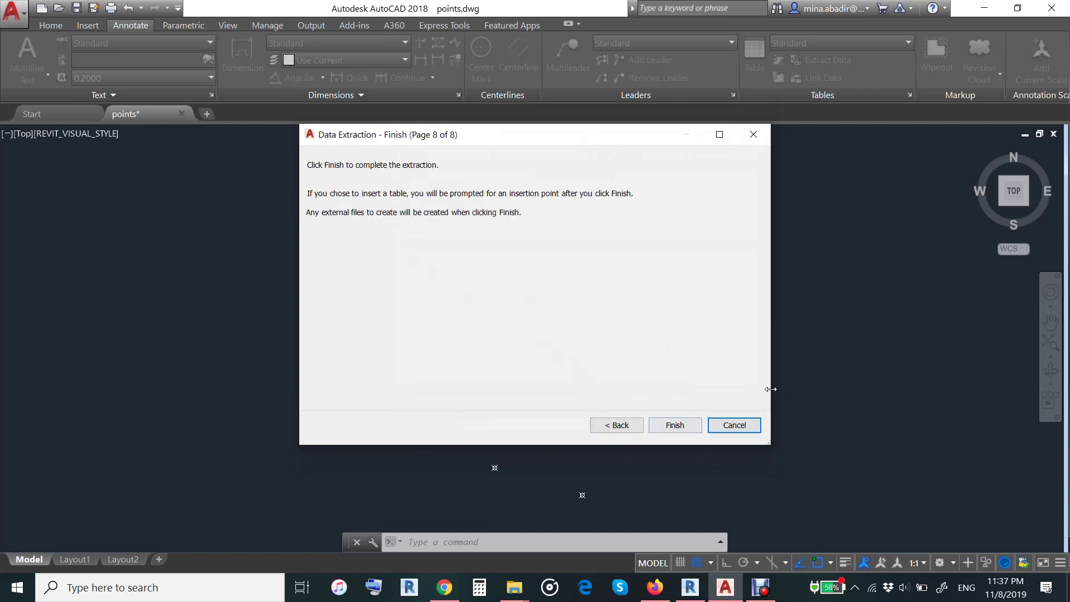
left_click(675, 425)
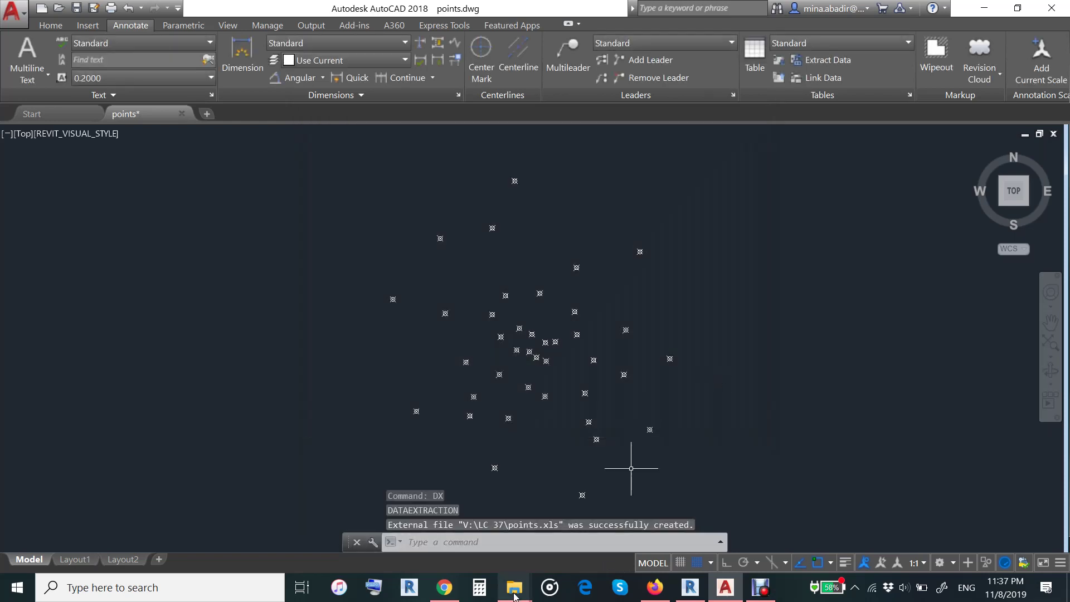
left_click(514, 588)
left_click(688, 548)
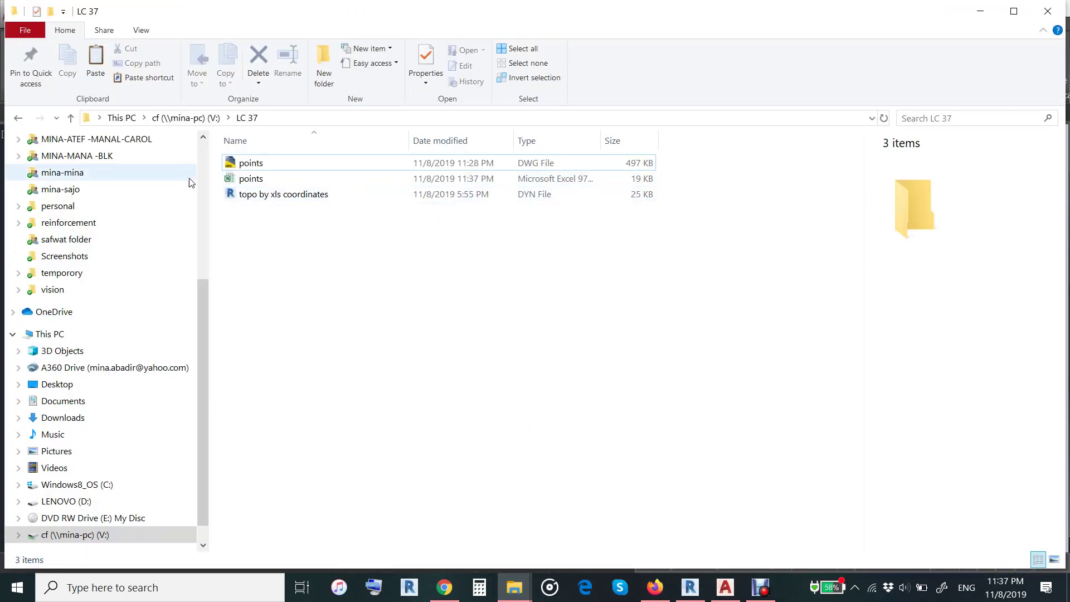
Step: Open points.xls from the LC 37 folder in Excel
left_click(251, 179)
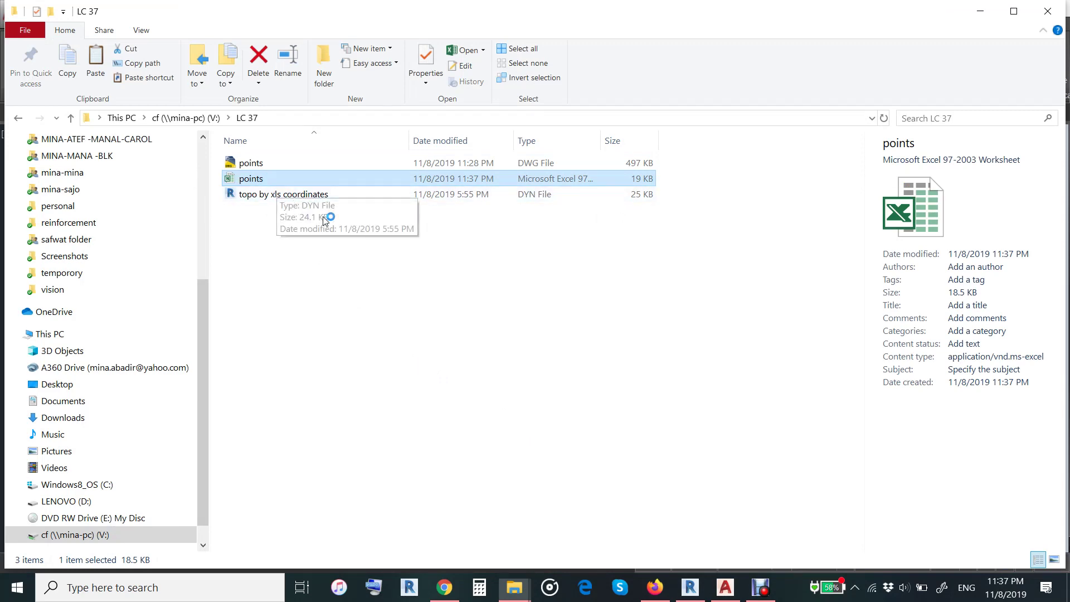
double_click(251, 179)
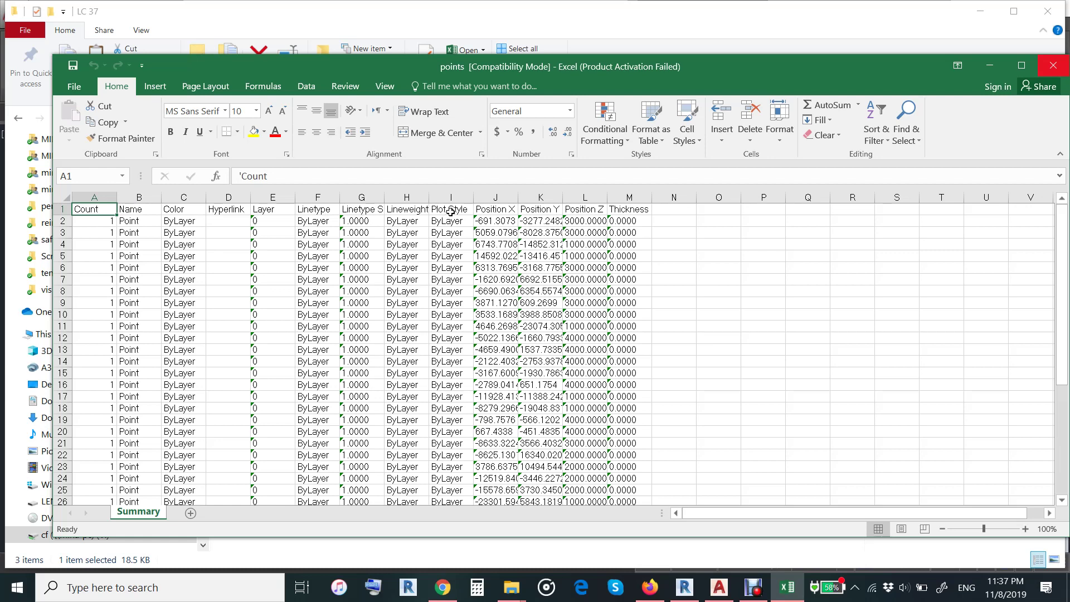
Step: Delete columns A–I, Count through Plot Style
left_click_drag(452, 211, 362, 223)
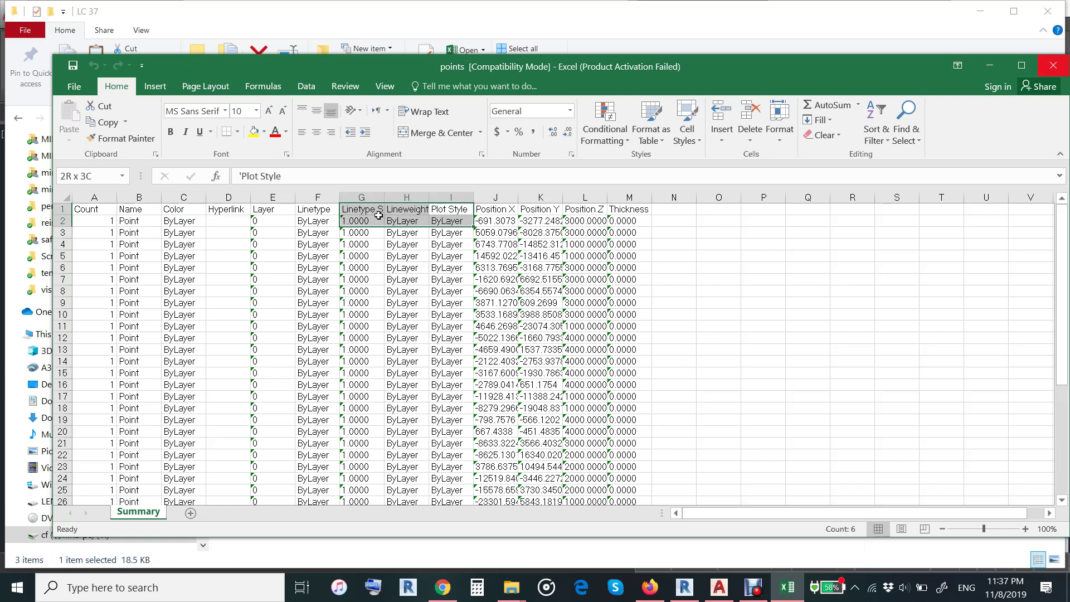
left_click(450, 198)
left_click_drag(450, 199, 95, 194)
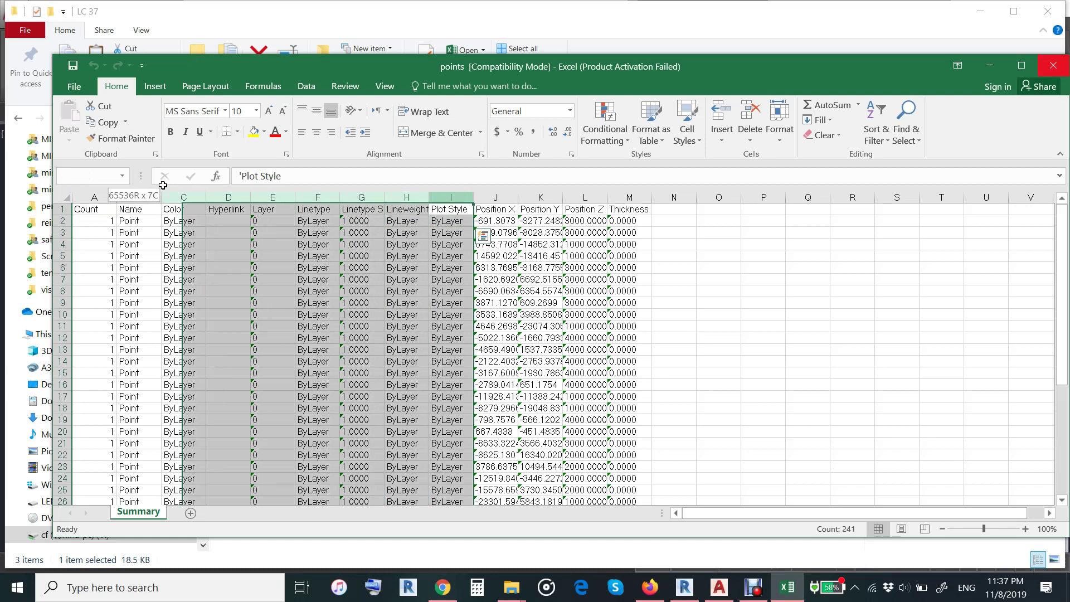
right_click(95, 199)
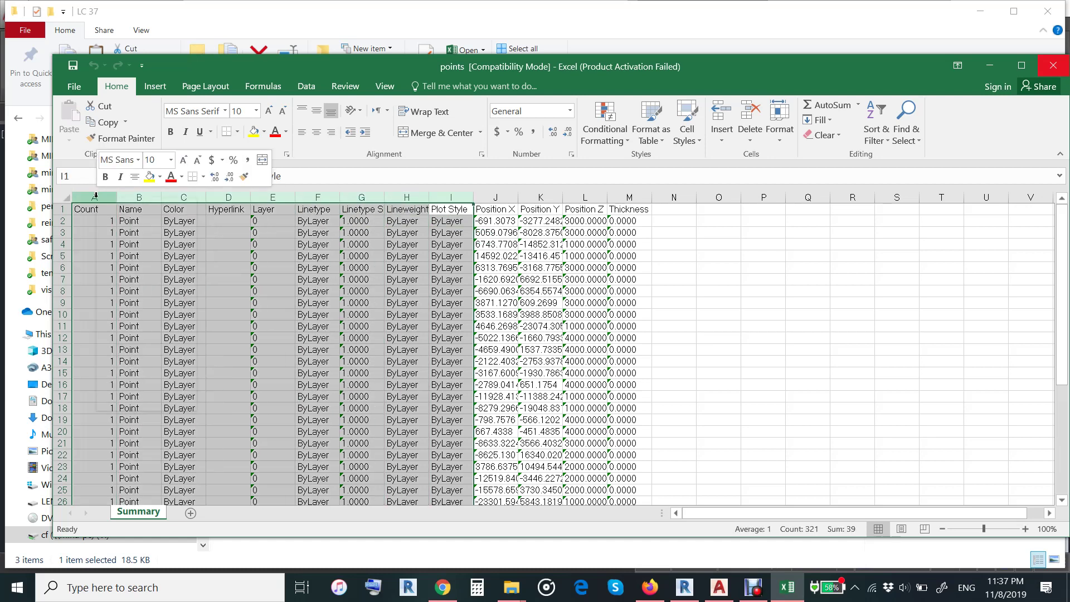
left_click(145, 313)
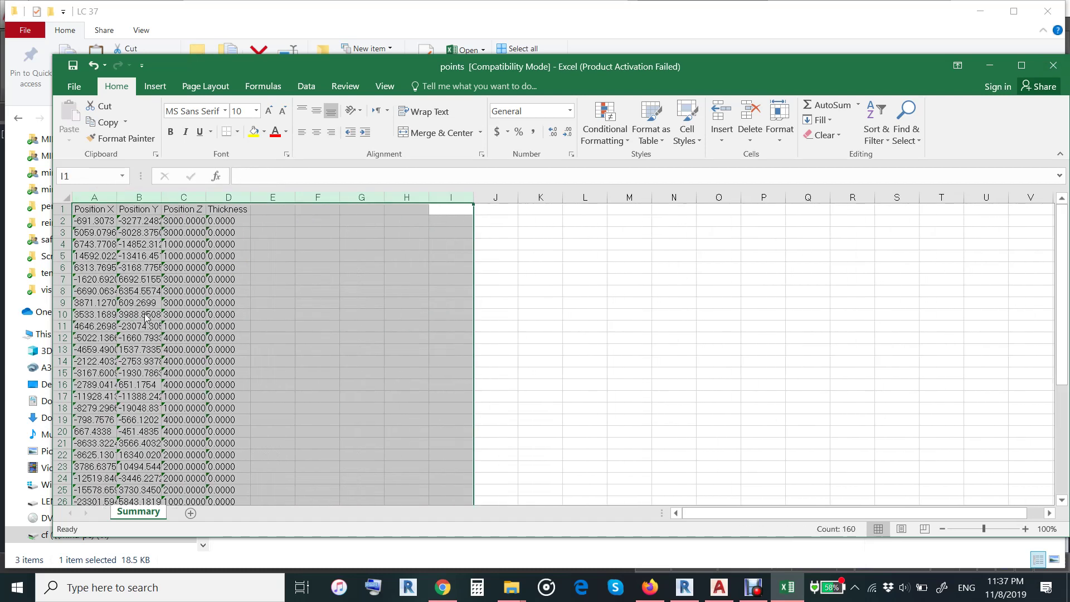
left_click(359, 322)
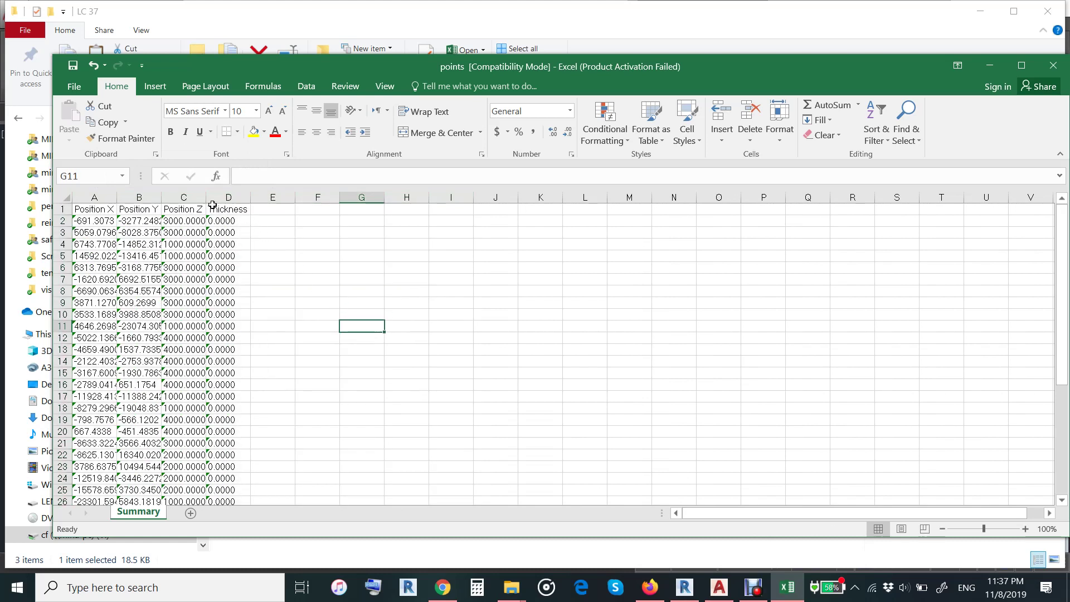
Step: AutoFit the Position X, Y, Z columns A–C and select the Thickness column
mouse_move(190, 198)
left_mouse_down()
mouse_move(102, 195)
mouse_move(129, 194)
left_mouse_up()
left_click(321, 282)
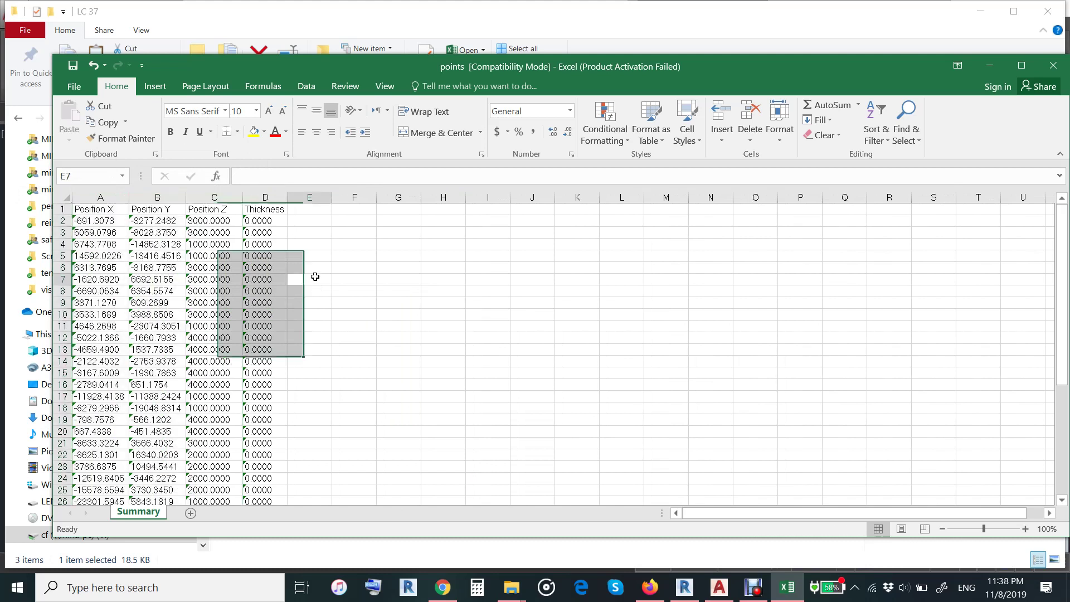
left_click(264, 197)
Step: Delete the Thickness column and inspect the text-stored Position Y value in B8
right_click(265, 196)
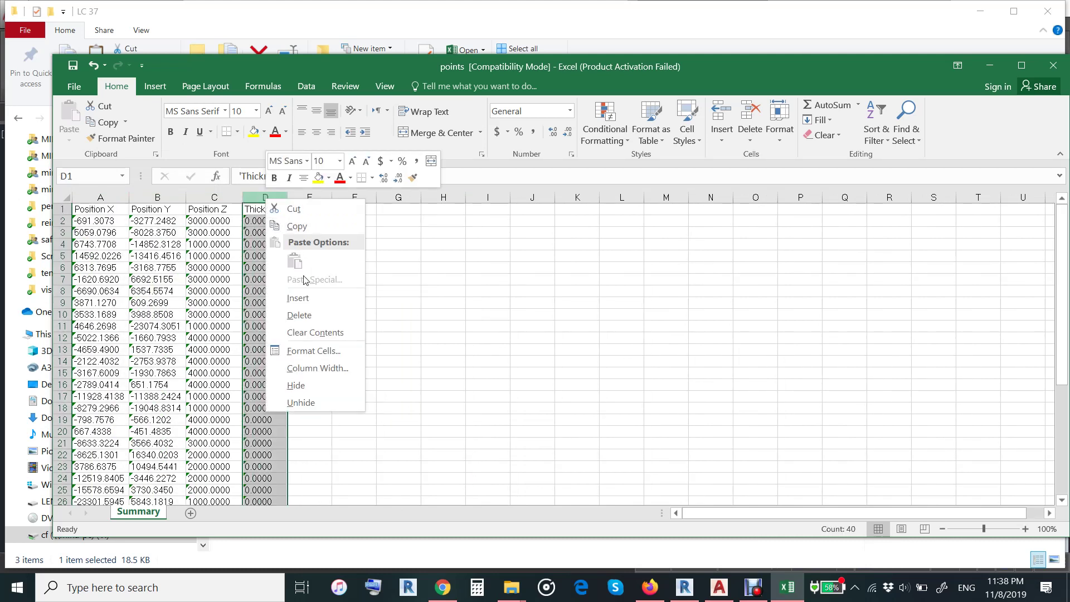
left_click(299, 315)
left_click(378, 334)
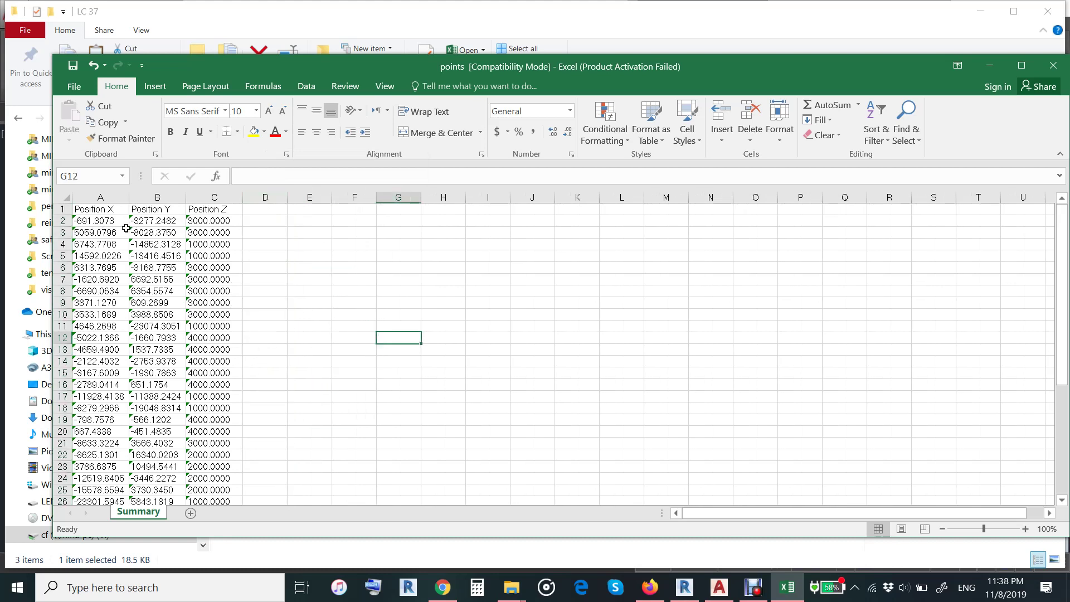
left_click(162, 295)
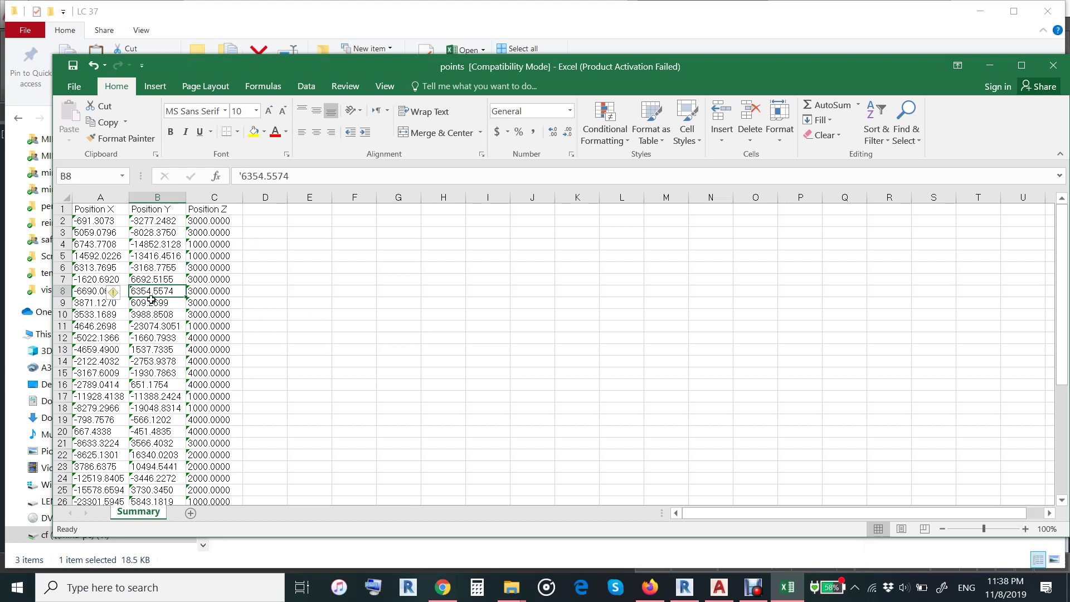
left_click(319, 322)
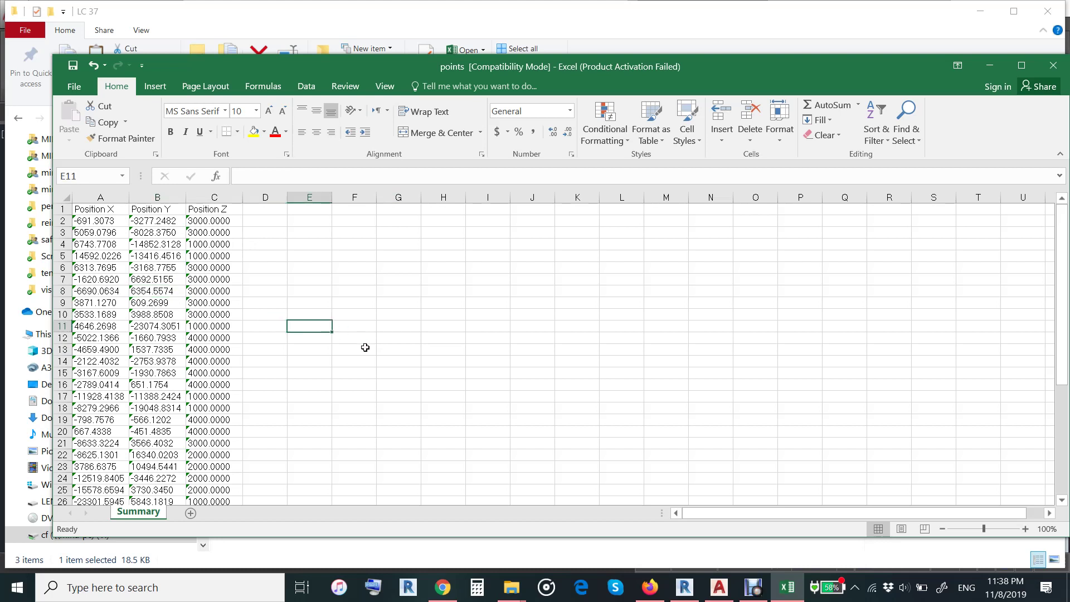
left_click(158, 291)
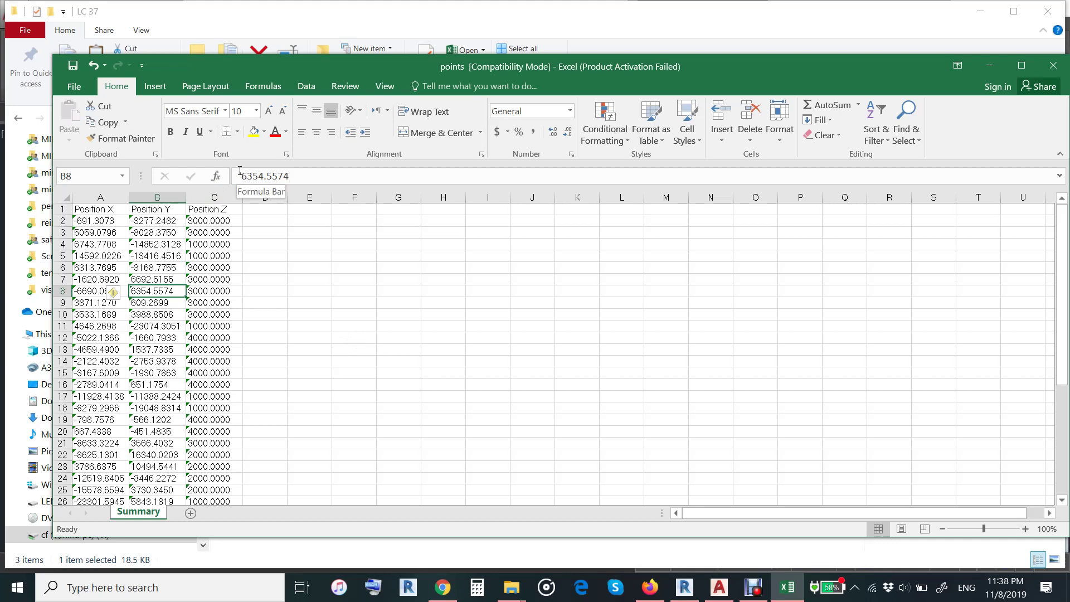
left_click(319, 350)
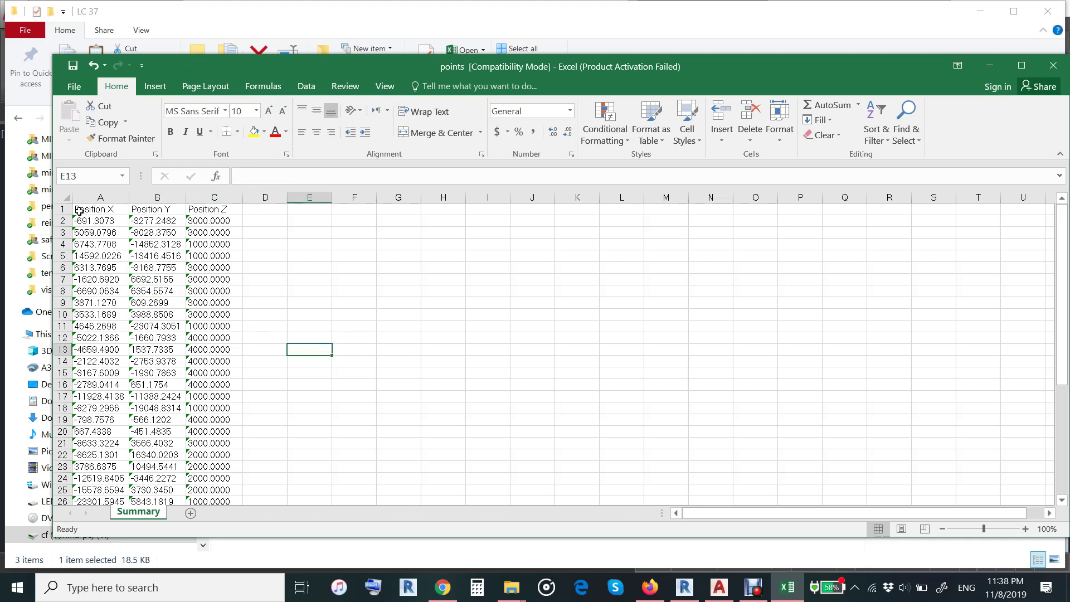
Step: Select the coordinate block from C40 up to A1
mouse_move(78, 210)
left_mouse_down()
mouse_move(241, 589)
mouse_move(205, 430)
left_mouse_up()
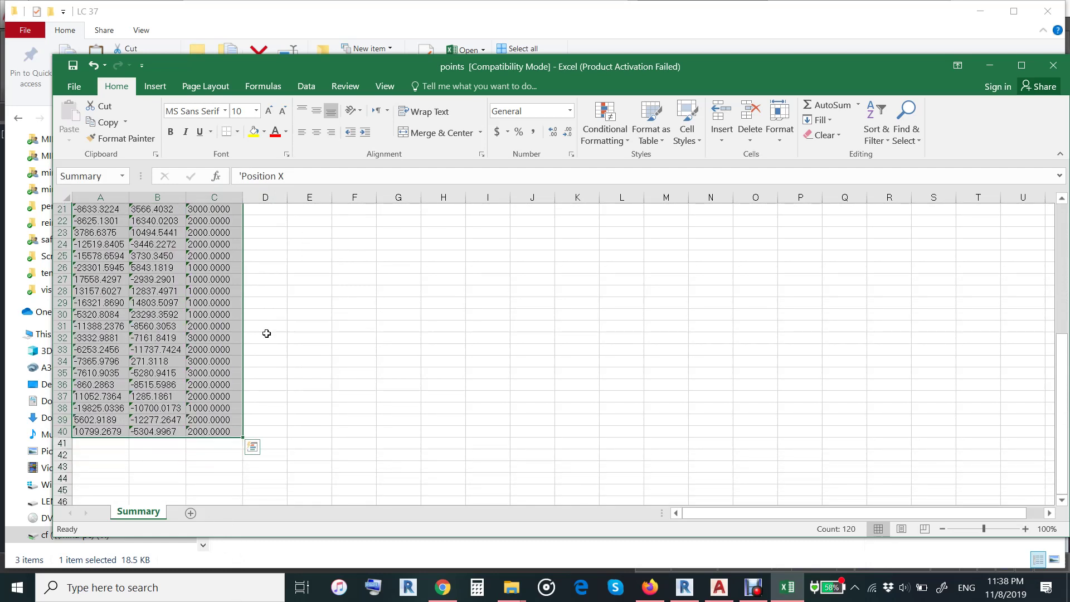
scroll(278, 299, "up", 3)
scroll(279, 304, "up", 4)
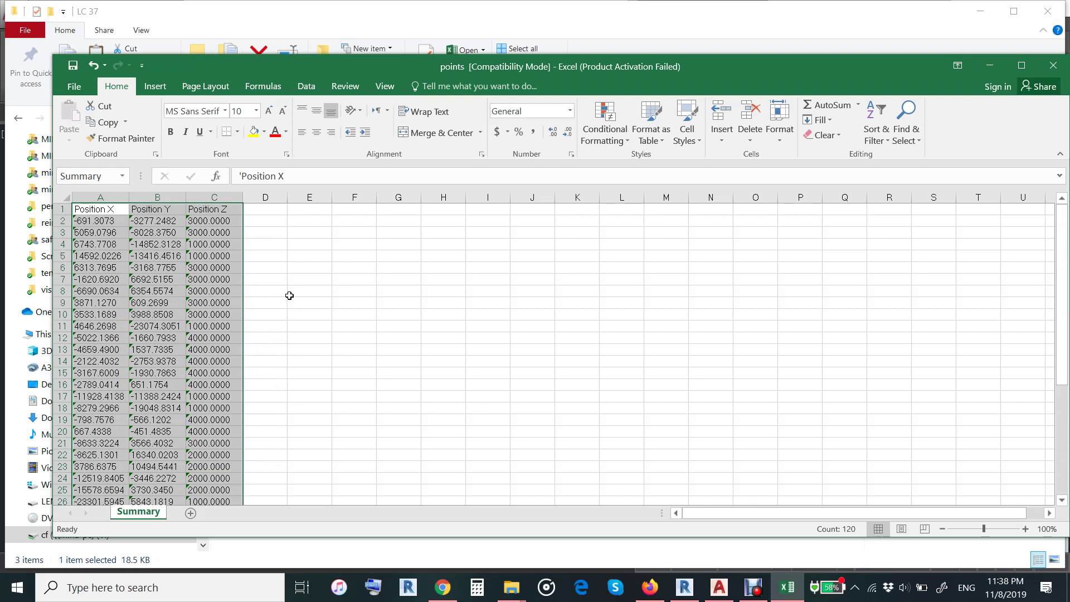
scroll(253, 329, "down", 8)
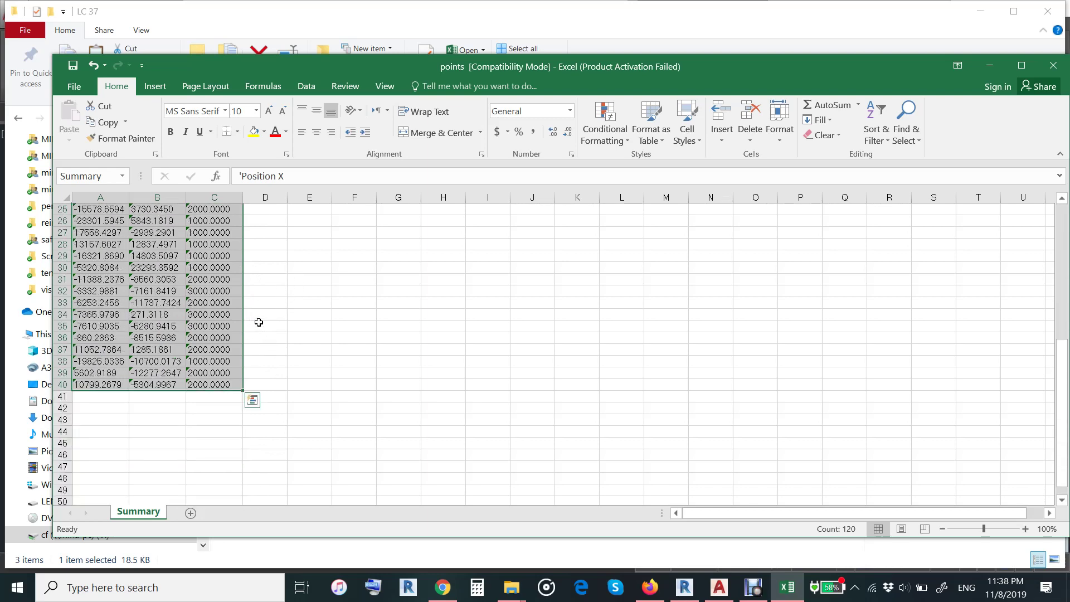
left_click(328, 385)
left_click_drag(229, 385, 77, 164)
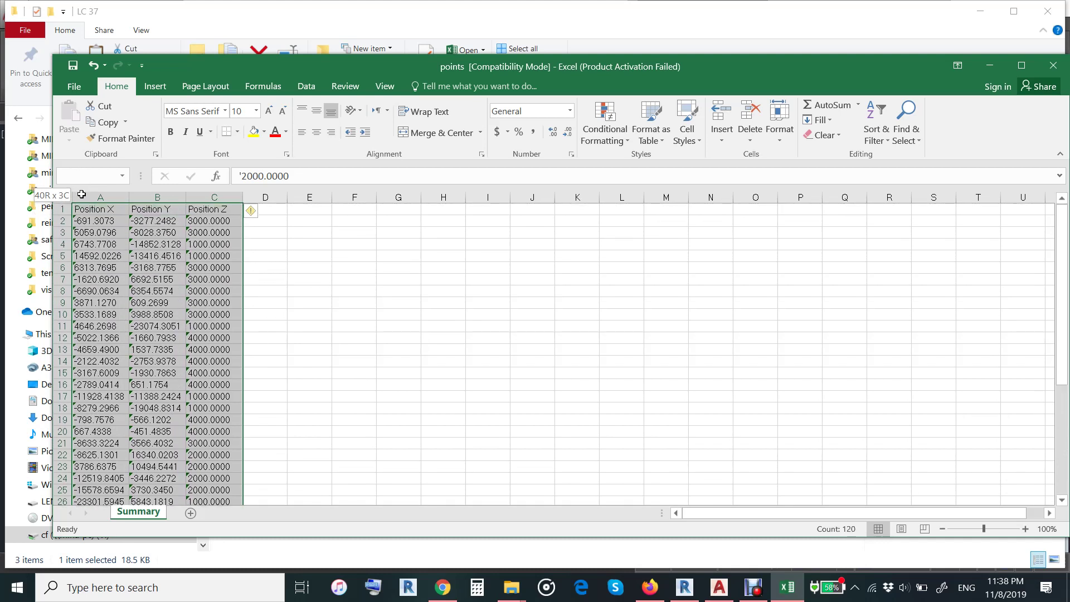
Step: Convert the selected A–C coordinate values from text to numbers
left_click_drag(82, 210, 82, 210)
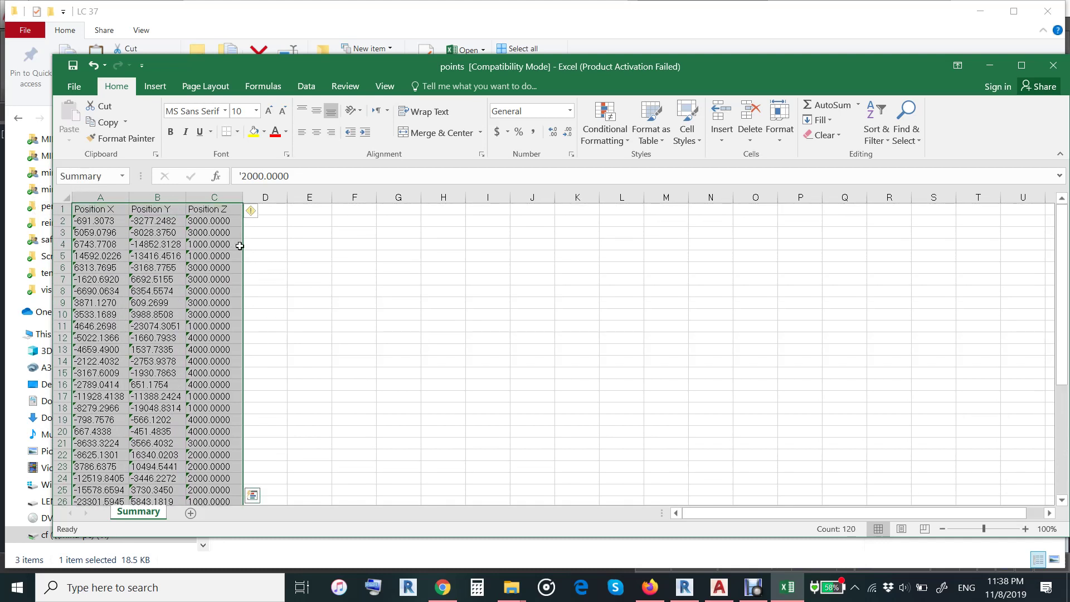
left_click(262, 212)
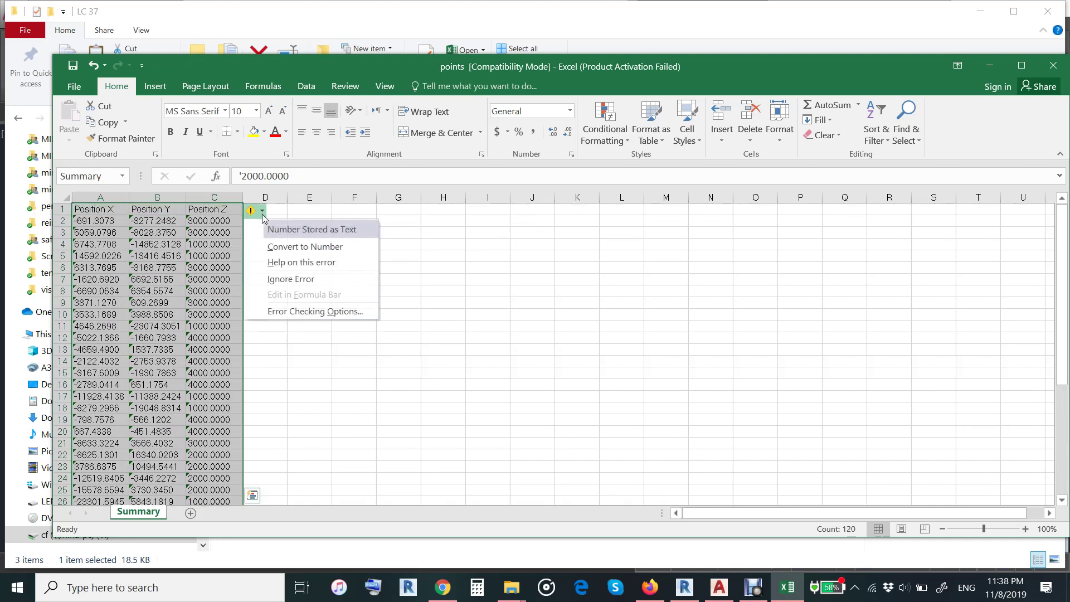
left_click(316, 252)
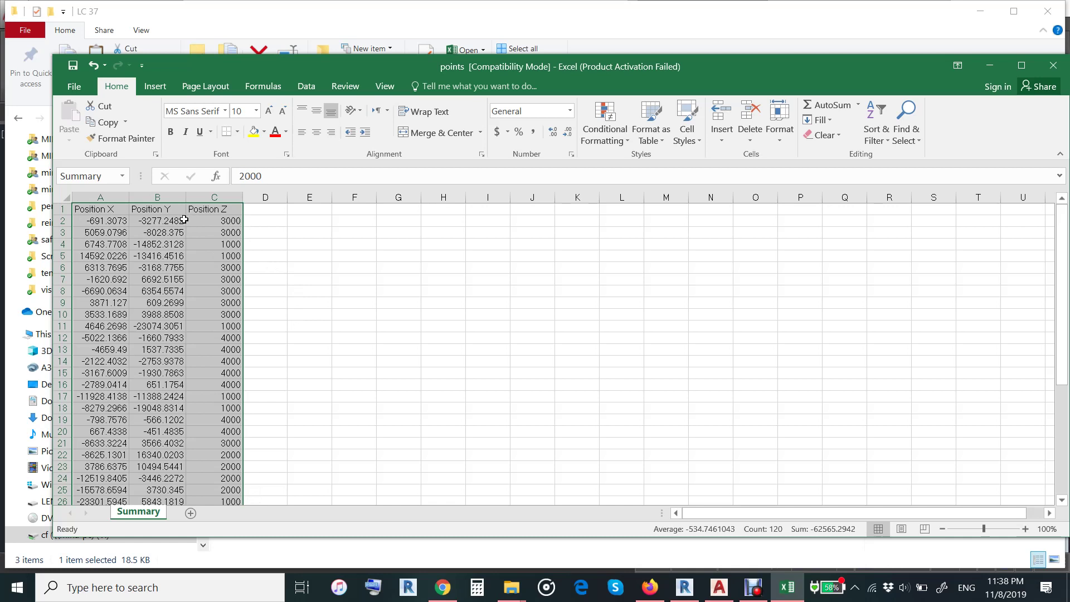
left_click(262, 244)
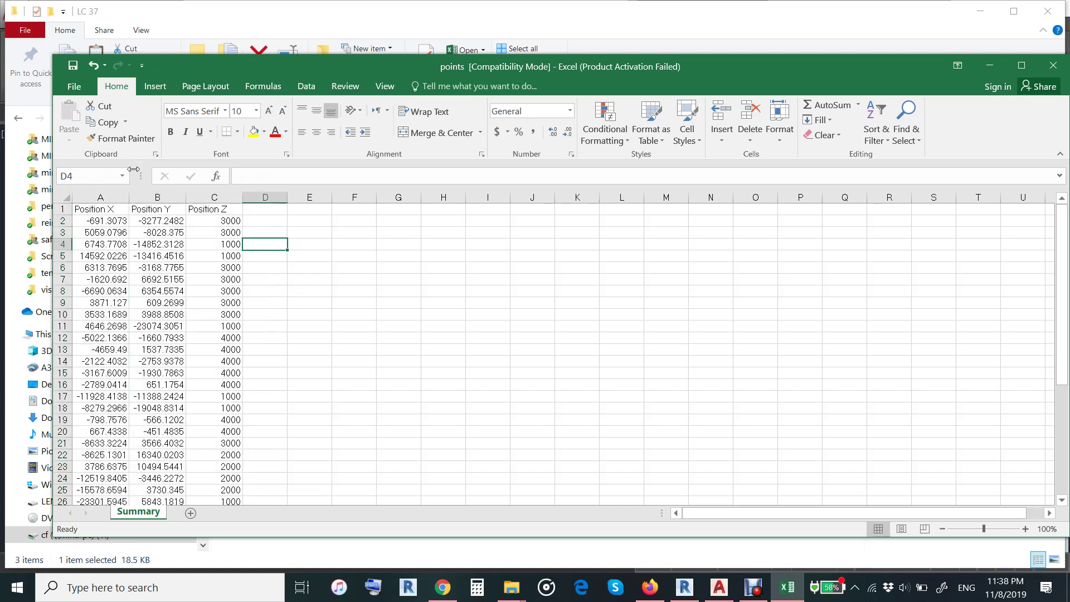
Step: Undo and redo the number conversion to compare text and numeric values
left_click(93, 66)
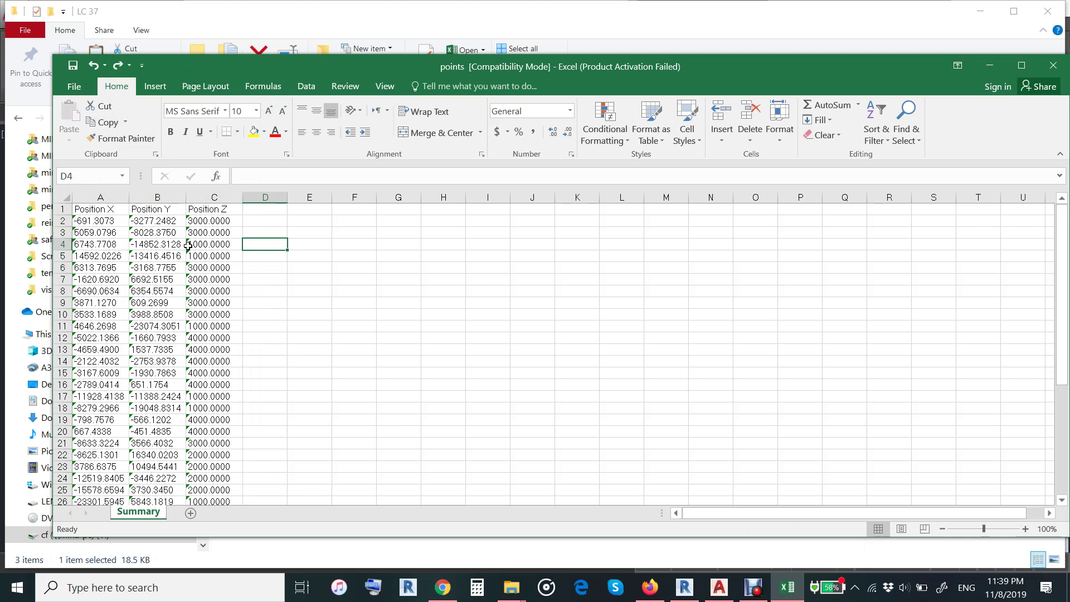
left_click(117, 65)
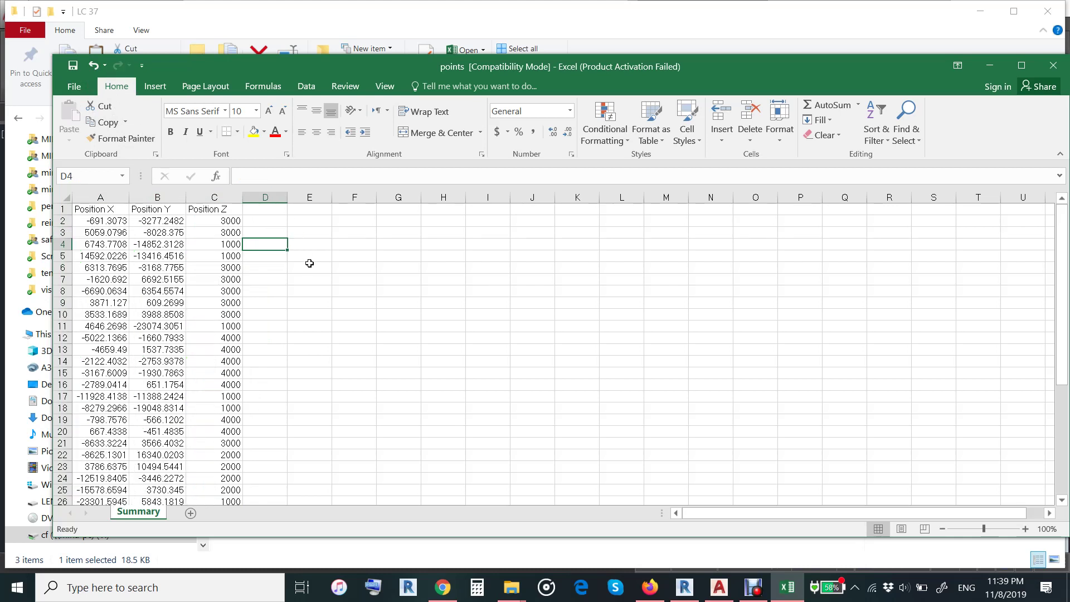
left_click(274, 304)
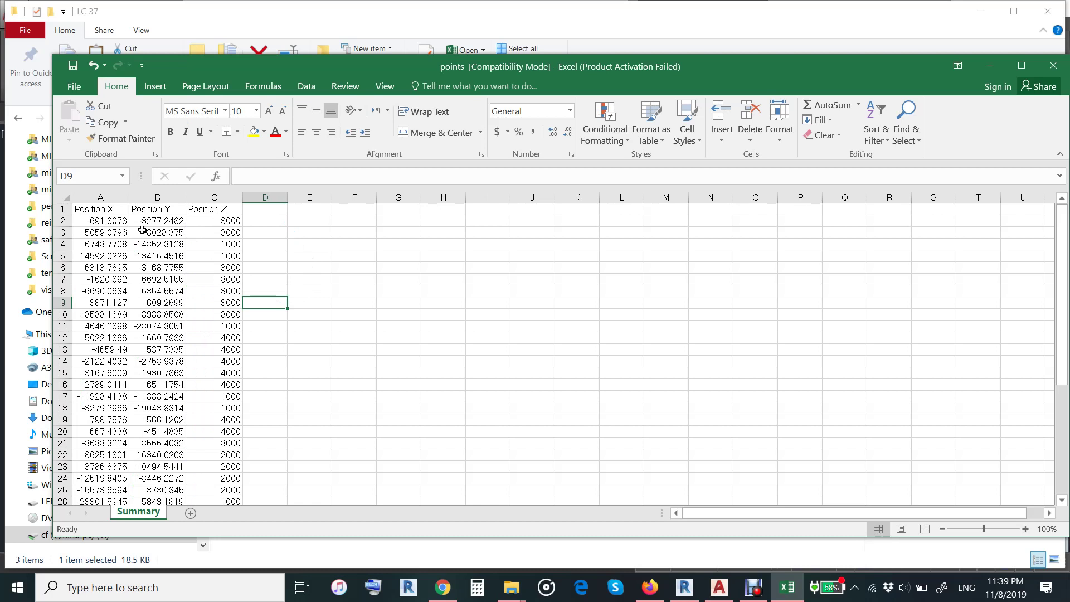
left_click(55, 208)
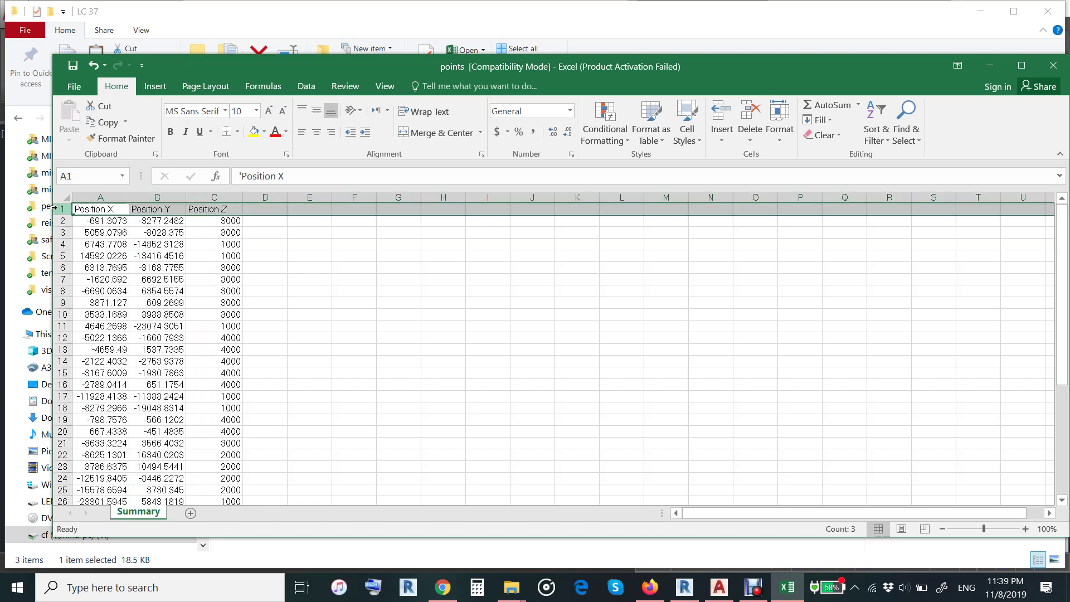
Step: Delete the header row in points.xls so the XYZ coordinates start in row 1
right_click(54, 207)
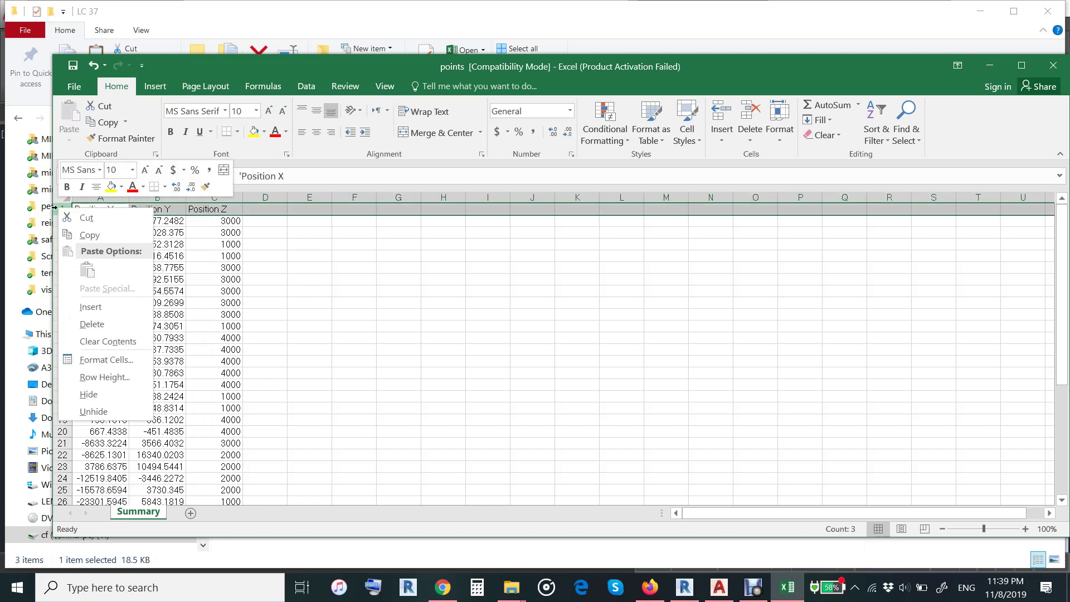
left_click(102, 324)
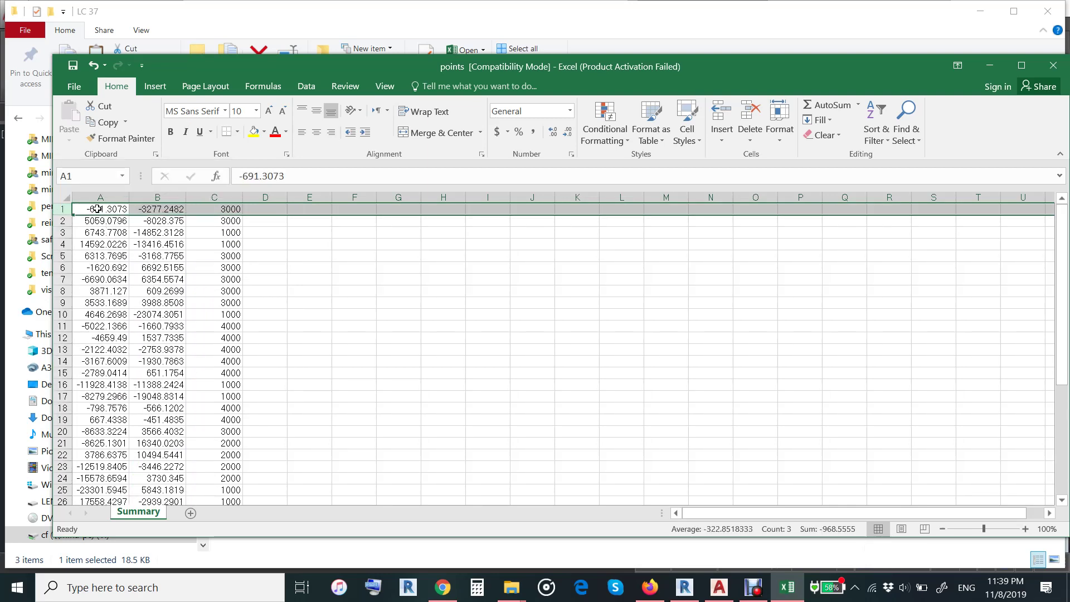
left_click(315, 324)
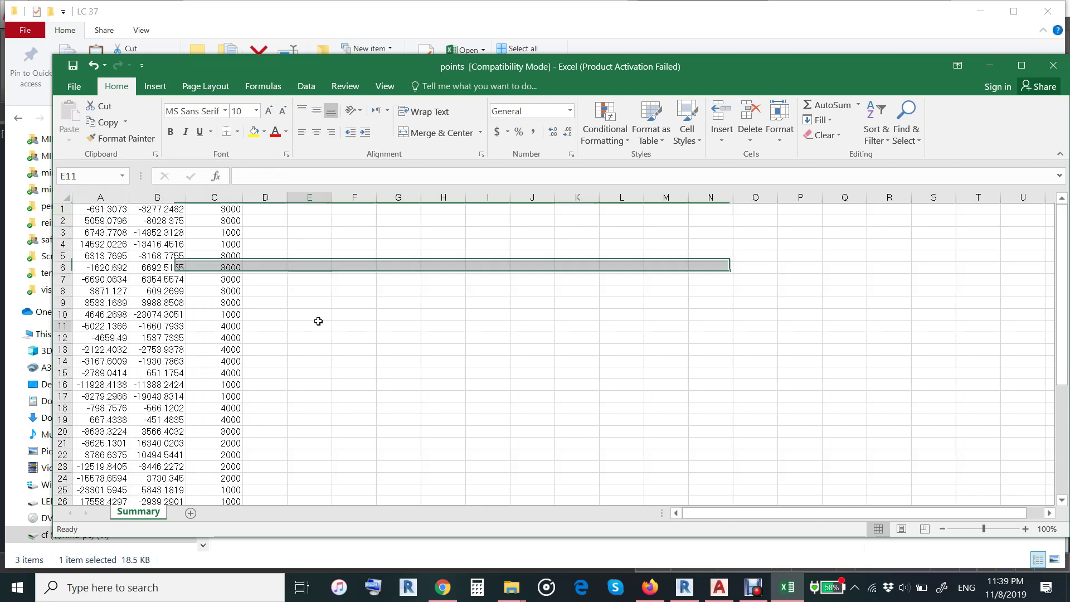
scroll(359, 362, "down", 4)
scroll(354, 370, "down", 7)
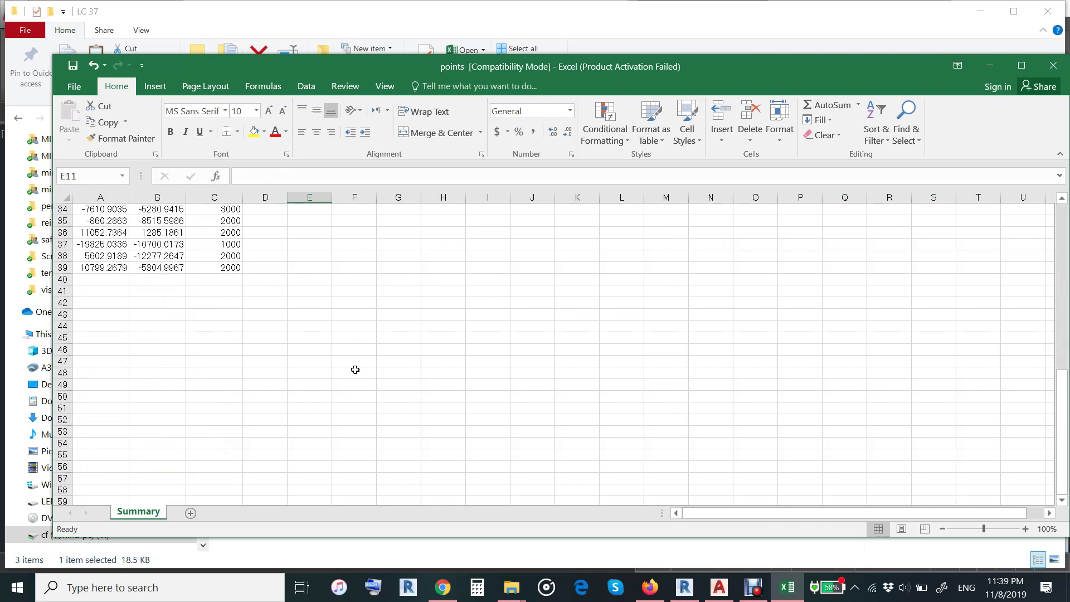
scroll(355, 369, "up", 6)
scroll(220, 356, "up", 1)
scroll(212, 358, "up", 4)
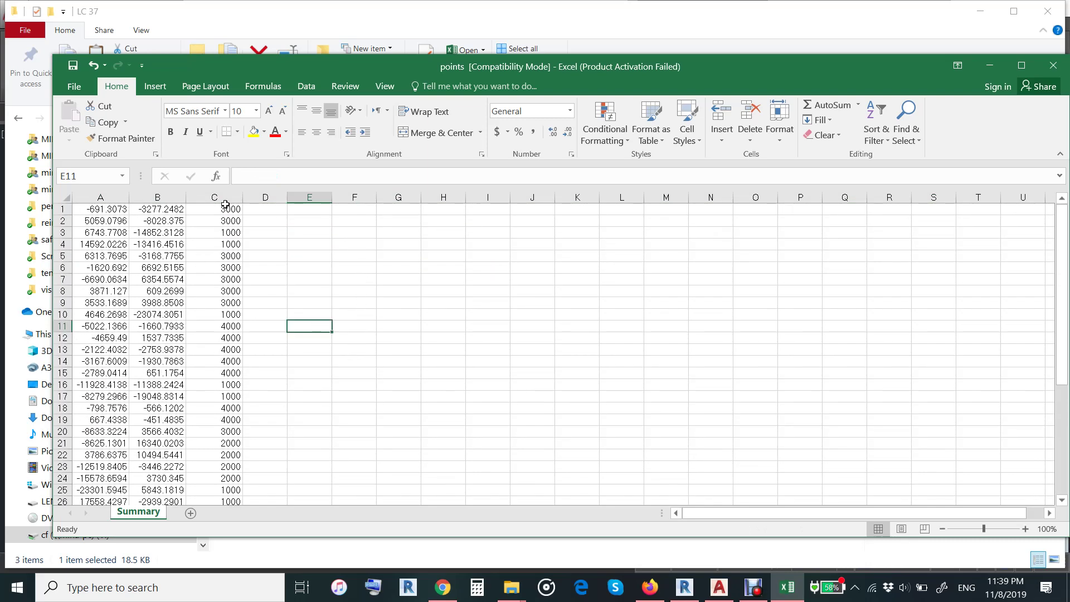
Step: Save and close points.xls, then reopen it to verify the change and close it again
left_click(93, 65)
left_click(1053, 66)
left_click(405, 358)
double_click(251, 178)
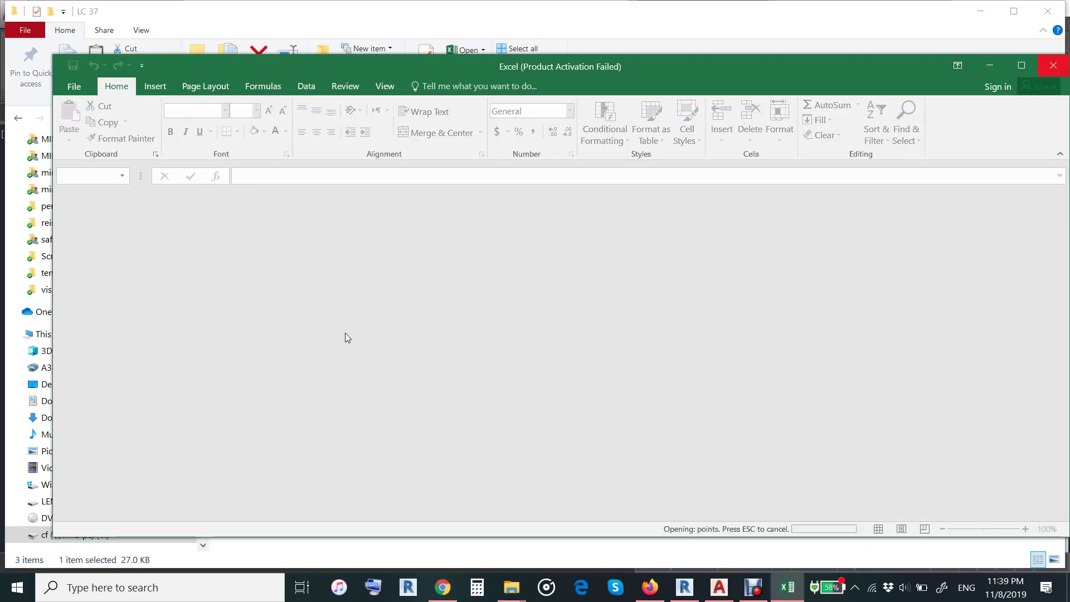
scroll(150, 250, "down", 4)
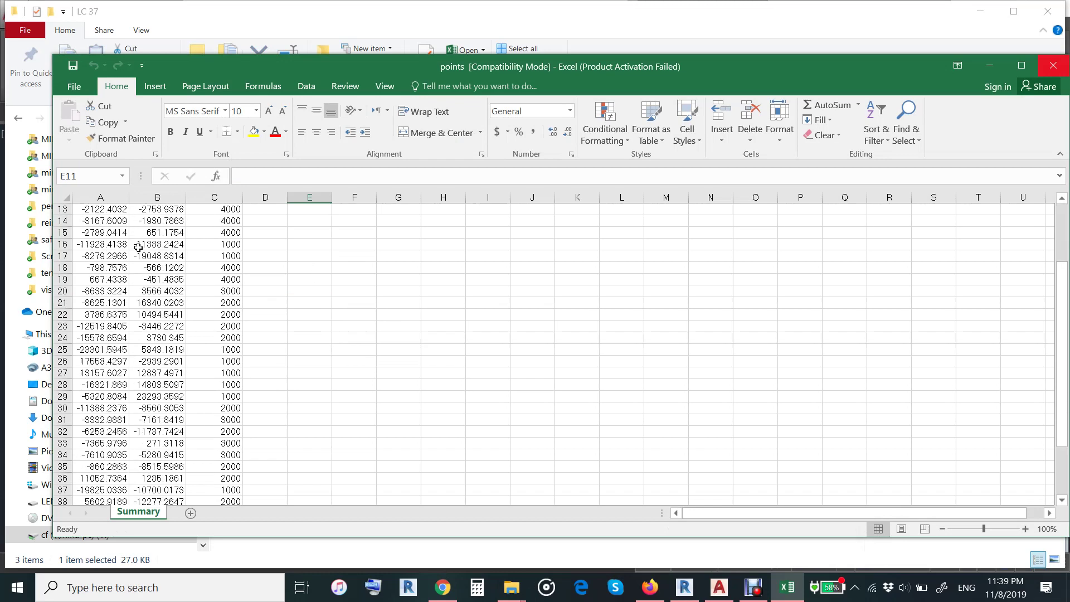
scroll(152, 254, "down", 5)
left_click(1053, 65)
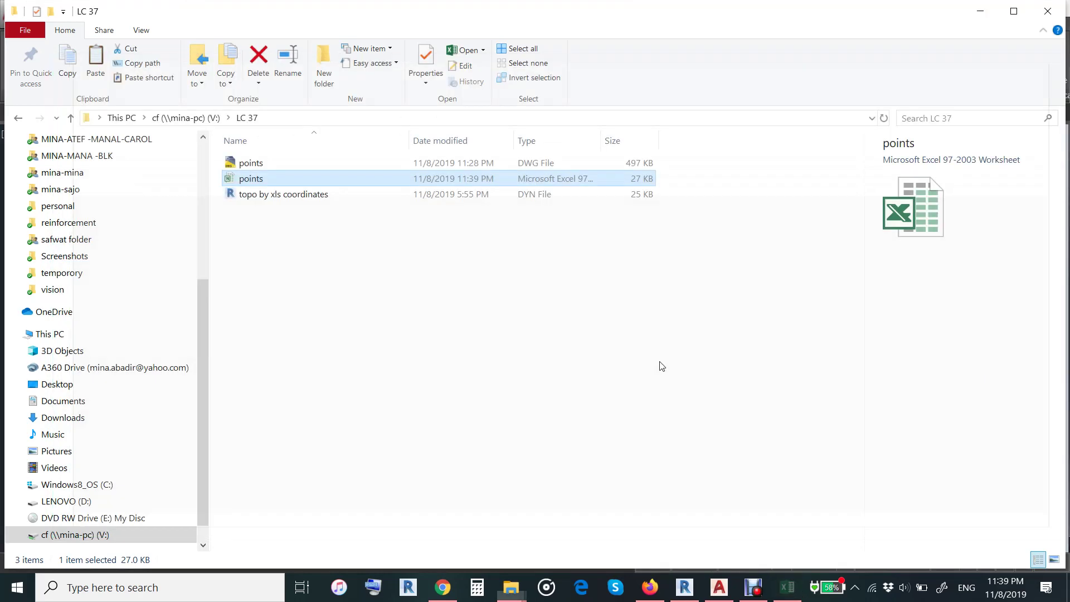
left_click(644, 371)
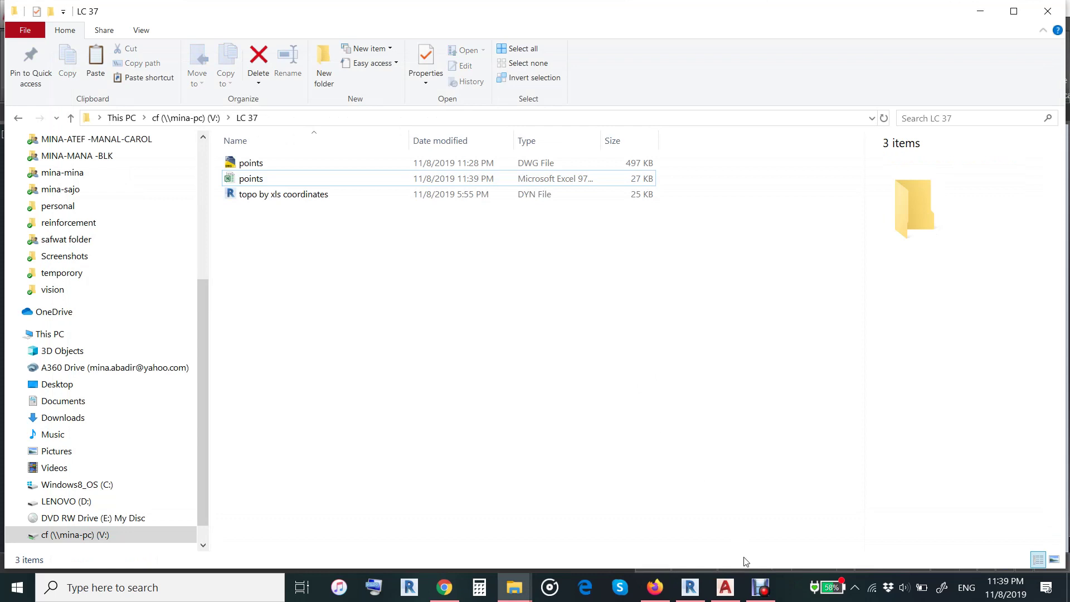
Step: Create a new Revit project from the US Metric DefaultMetric.rte template
left_click(690, 587)
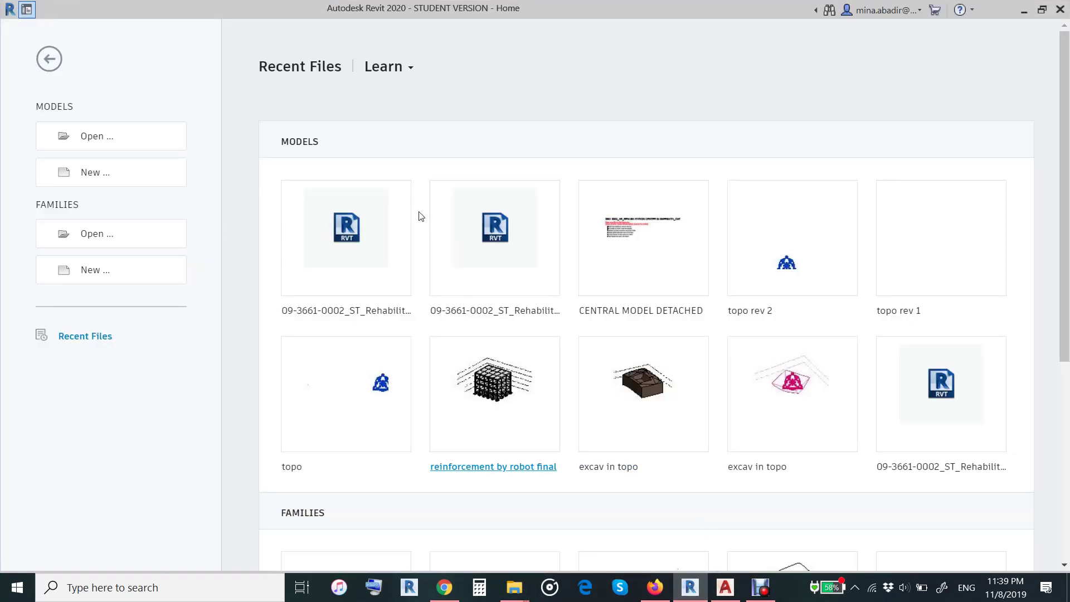
left_click(97, 174)
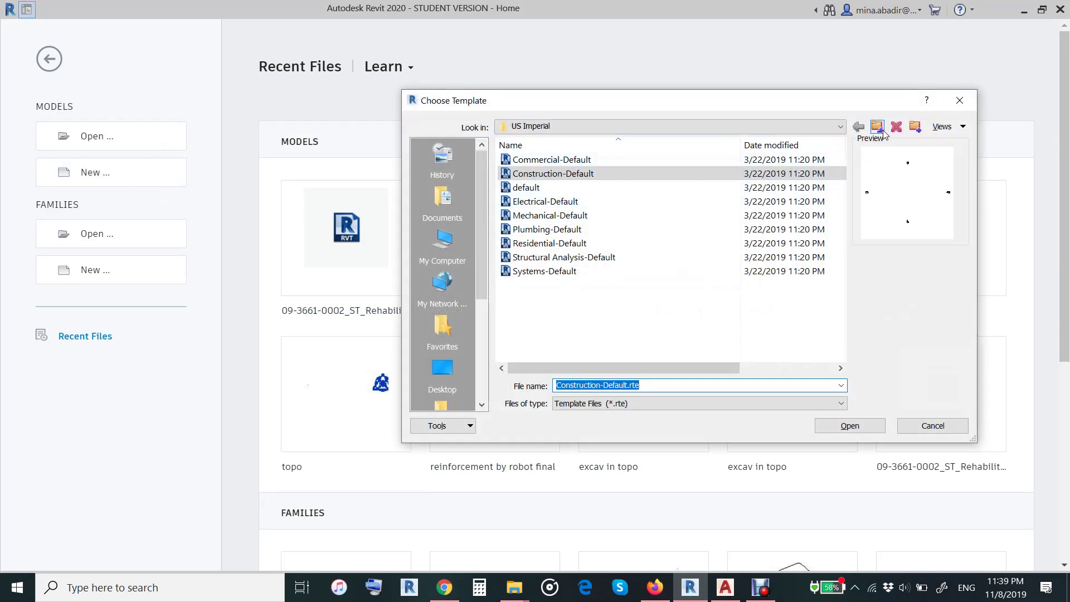
left_click(883, 132)
double_click(554, 188)
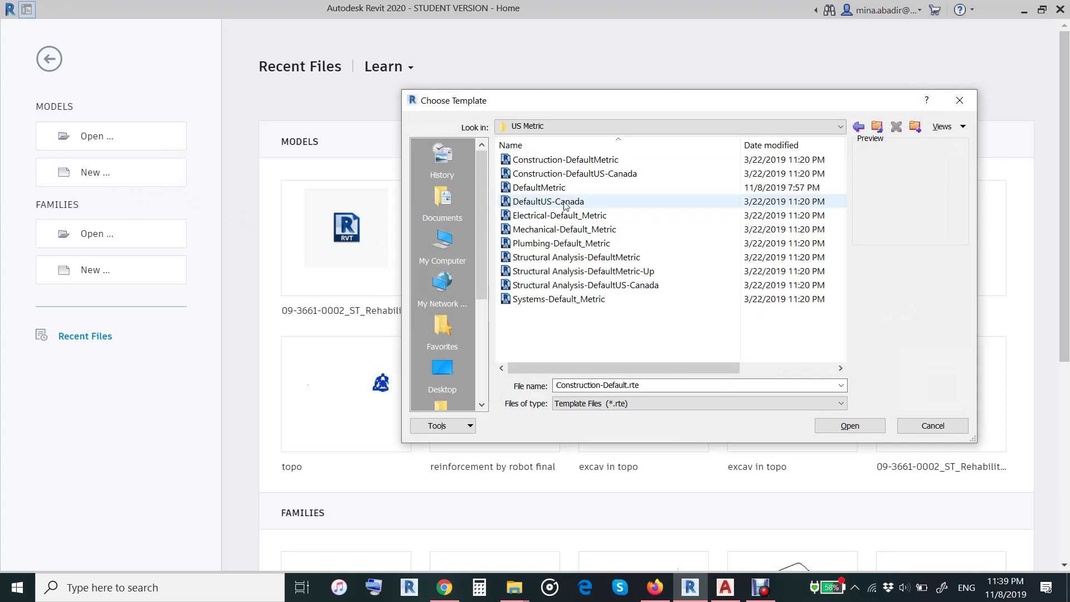
left_click(551, 187)
left_click(834, 425)
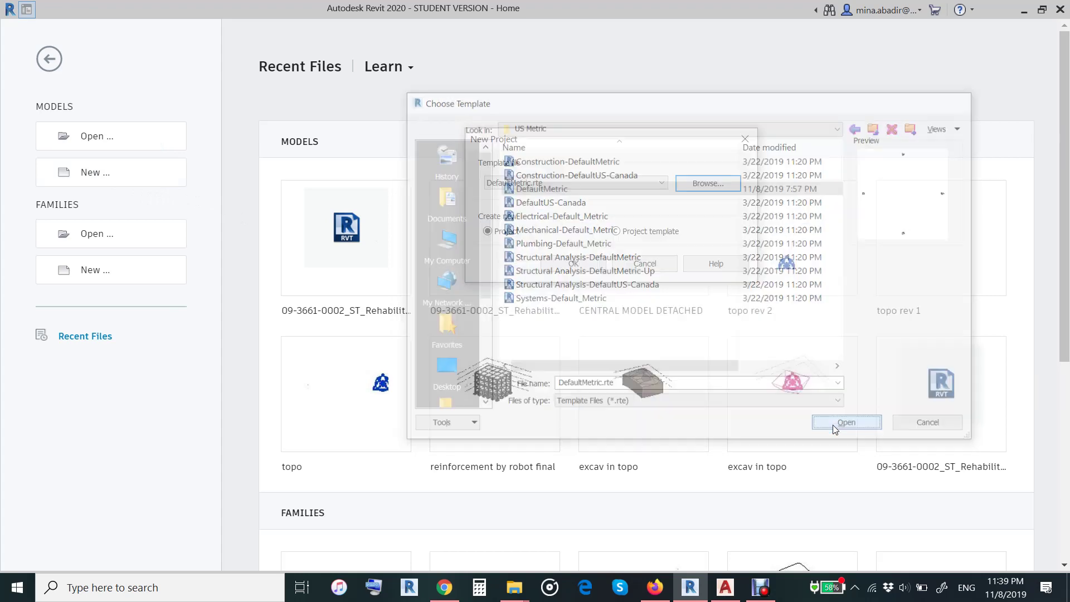
left_click(580, 265)
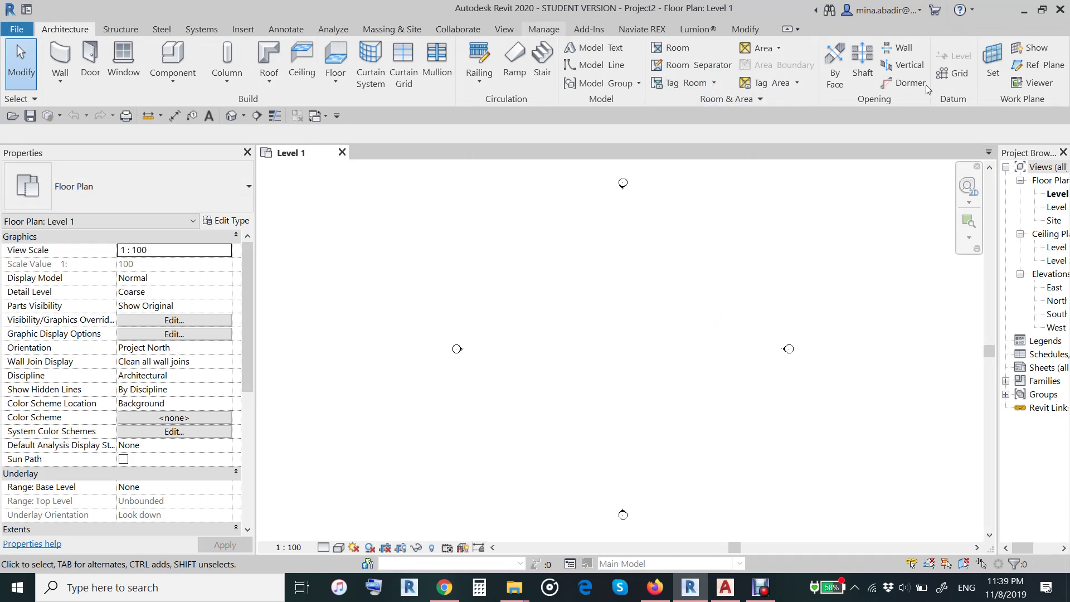
Step: Launch Dynamo from the Manage tab while on the Level 1 floor plan
left_click(957, 66)
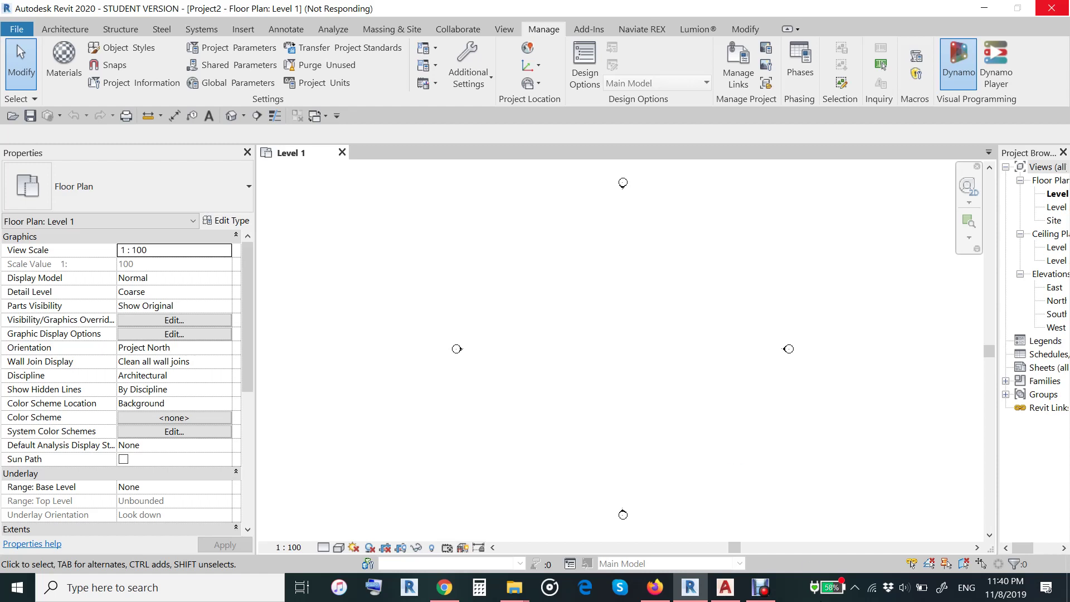
Step: Bring the topo by xls coordinates graph forward and browse for the File Path node's file
left_click(760, 587)
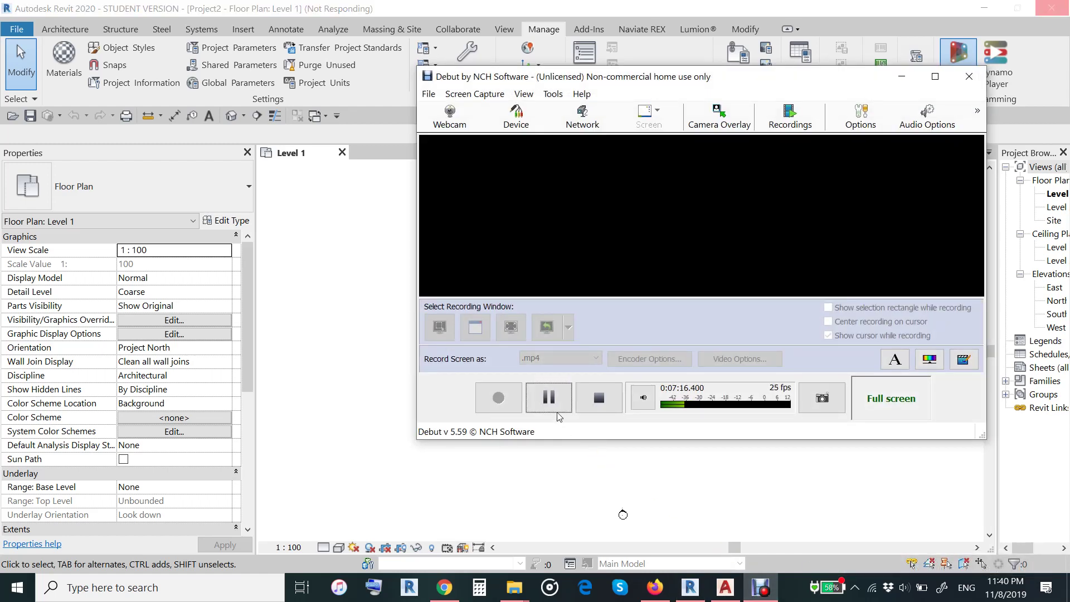
left_click(552, 404)
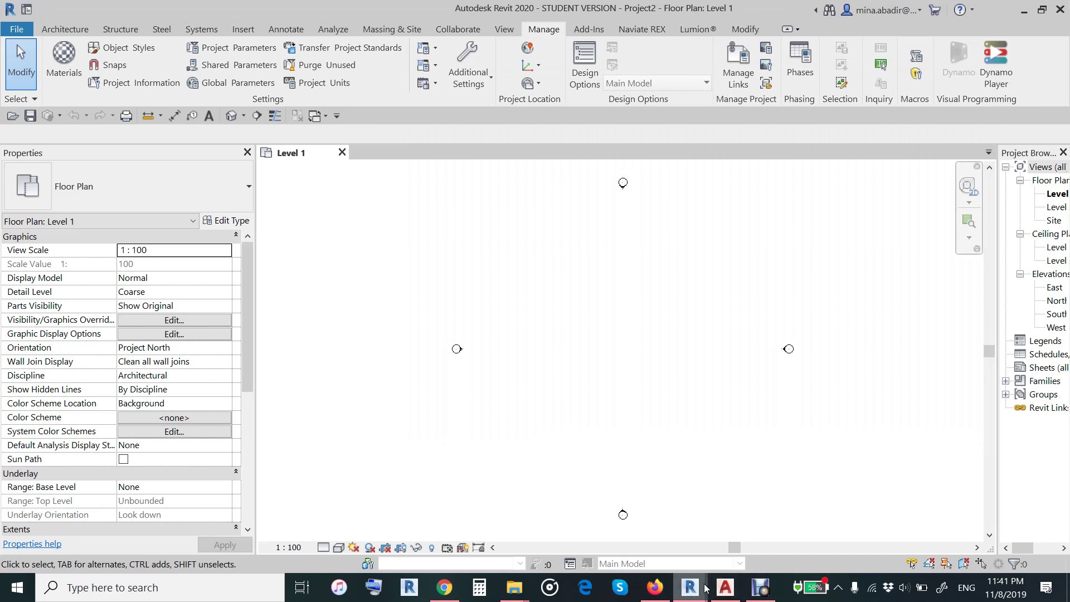
mouse_move(690, 587)
left_click(769, 542)
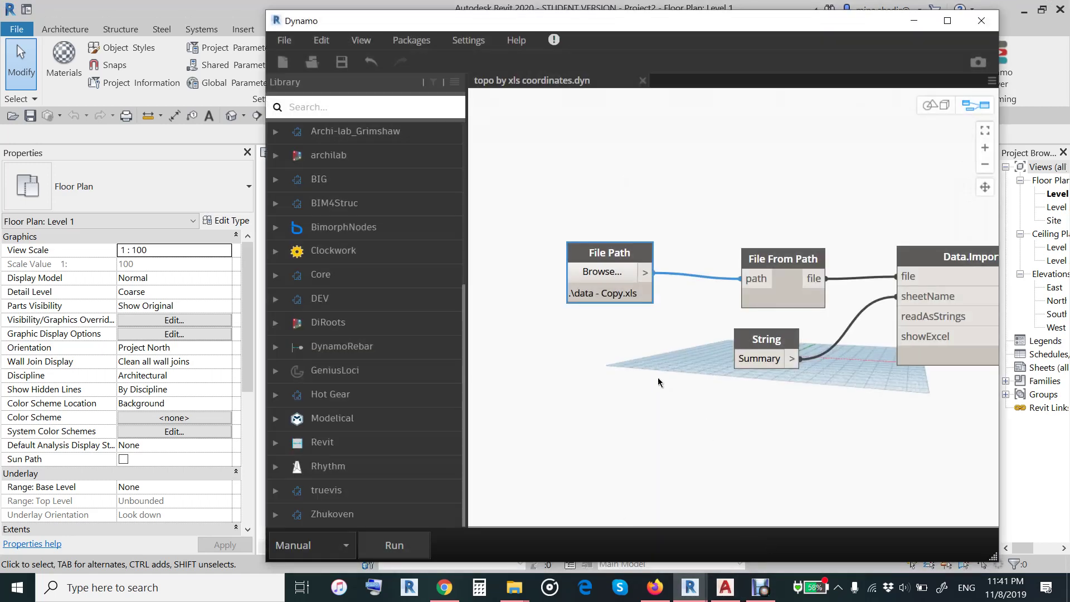
scroll(595, 219, "up", 3)
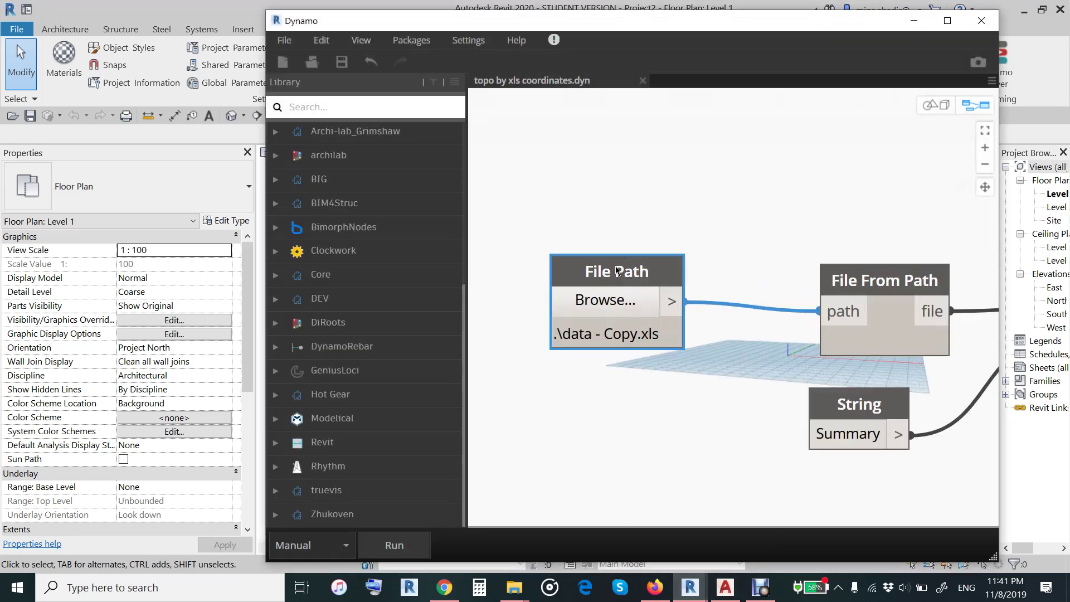
left_click(630, 301)
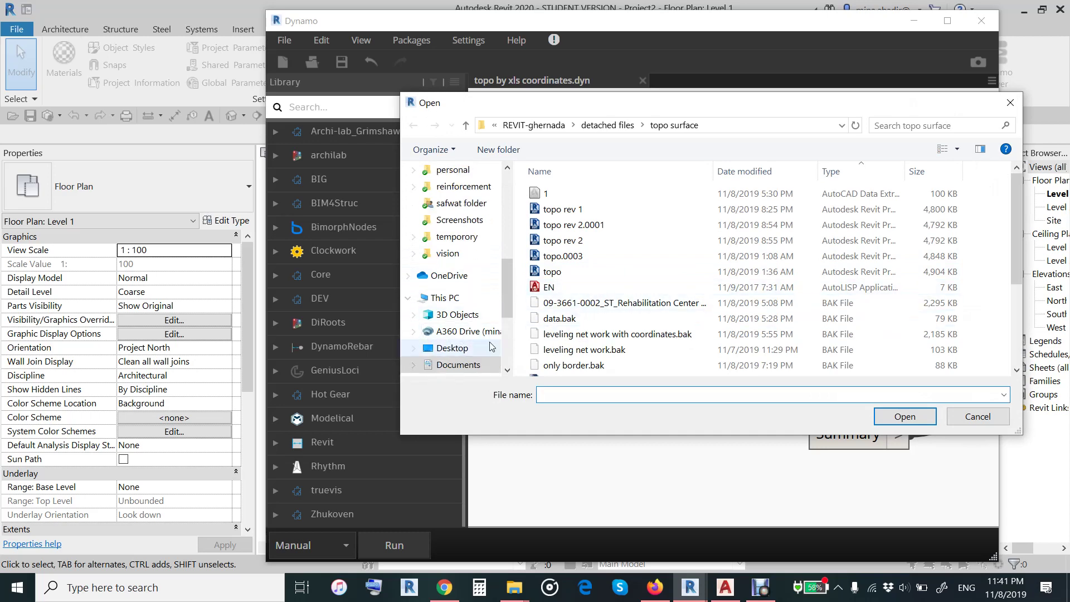
Step: Navigate via This PC to the V: drive's LC 37 folder and choose points.xls
left_click(478, 348)
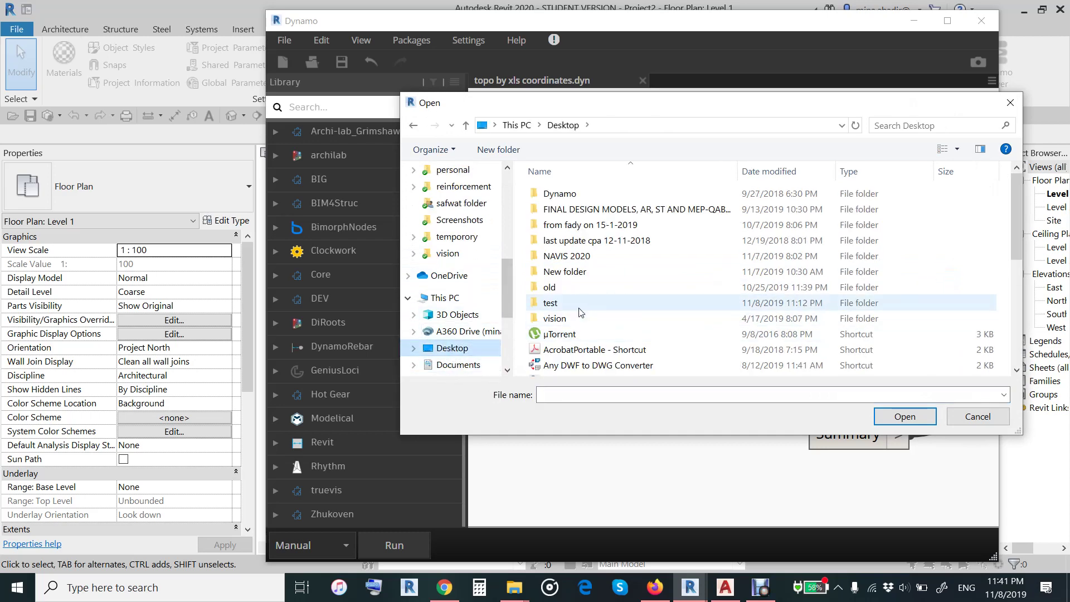
scroll(579, 291, "down", 5)
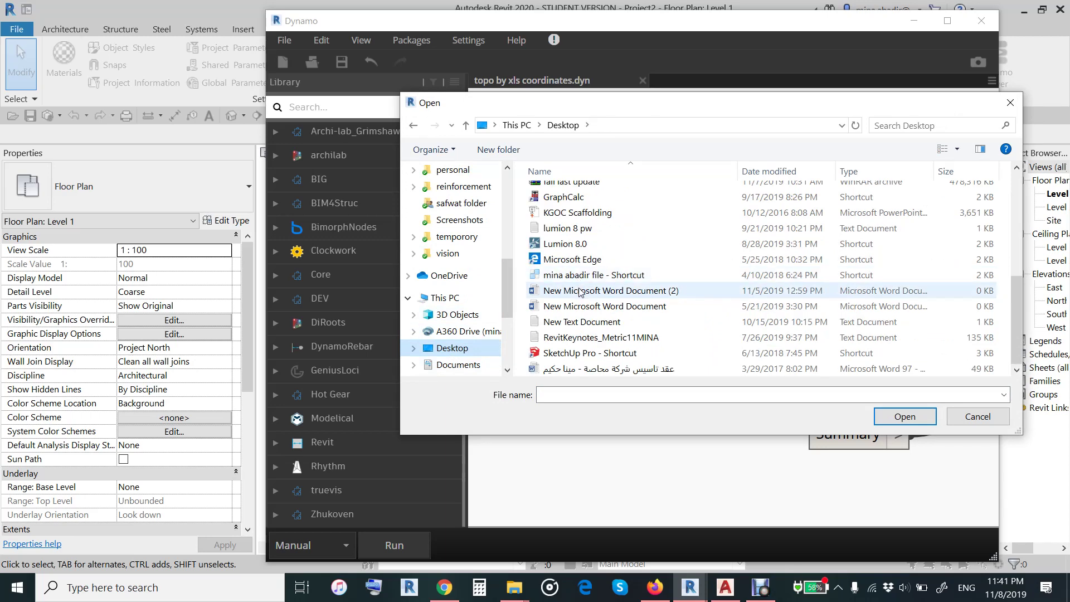
left_click(463, 300)
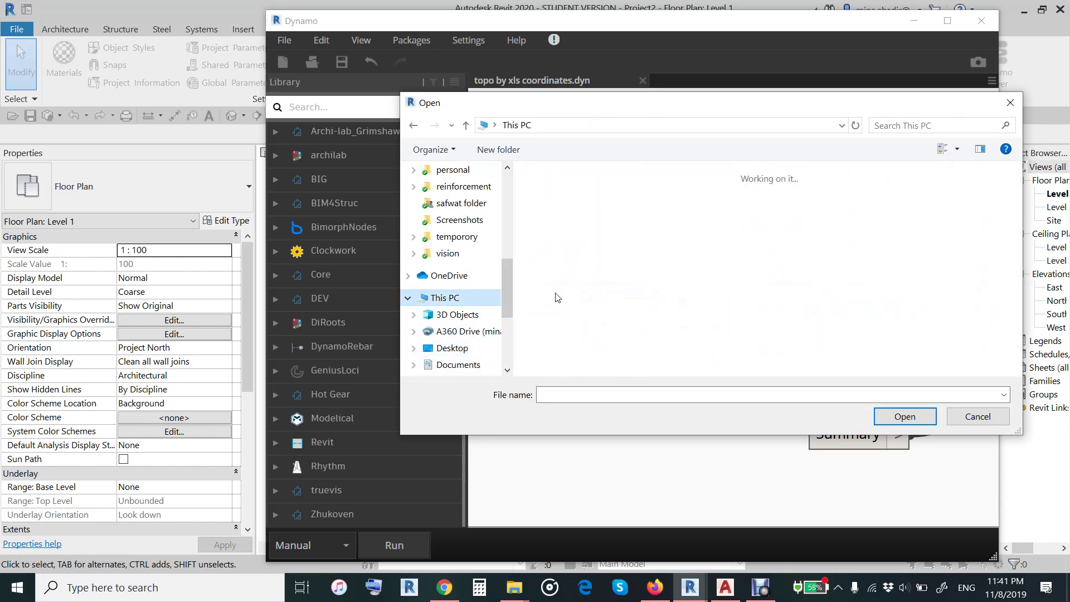
scroll(558, 312, "down", 5)
double_click(595, 356)
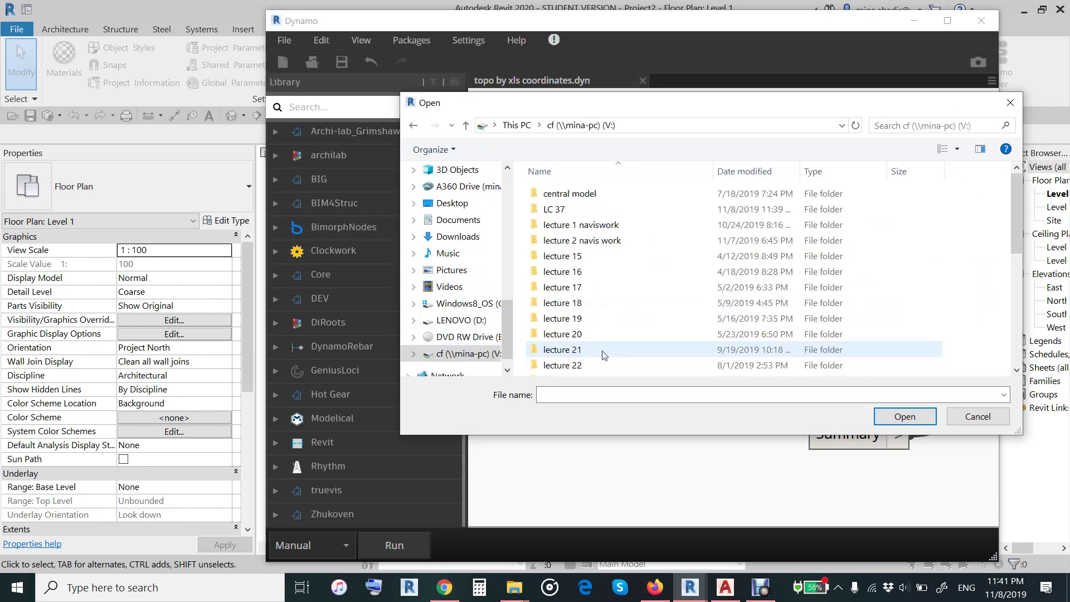
double_click(562, 210)
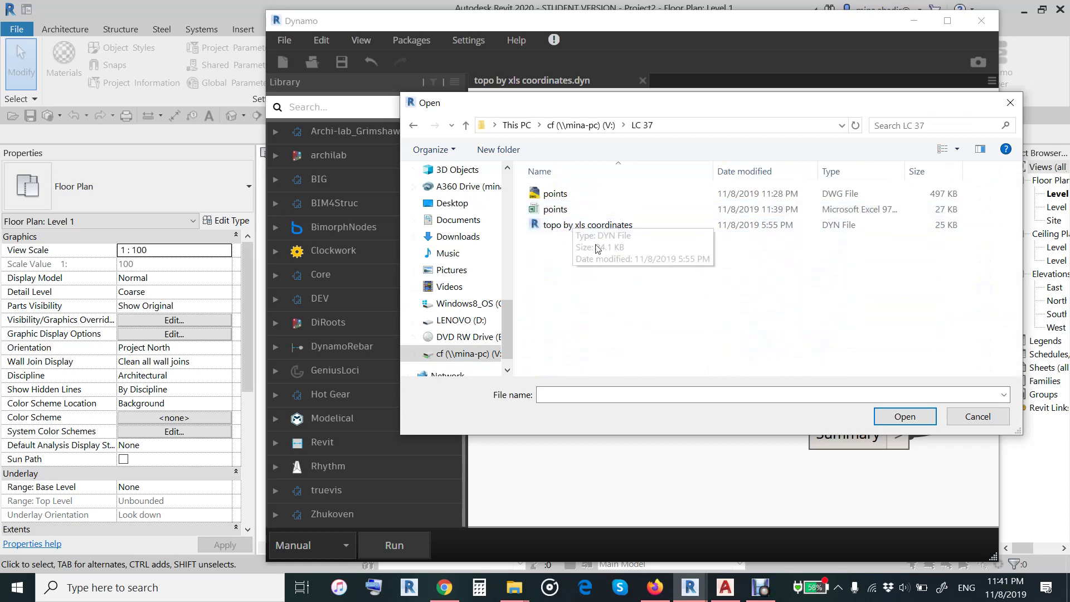
left_click(557, 209)
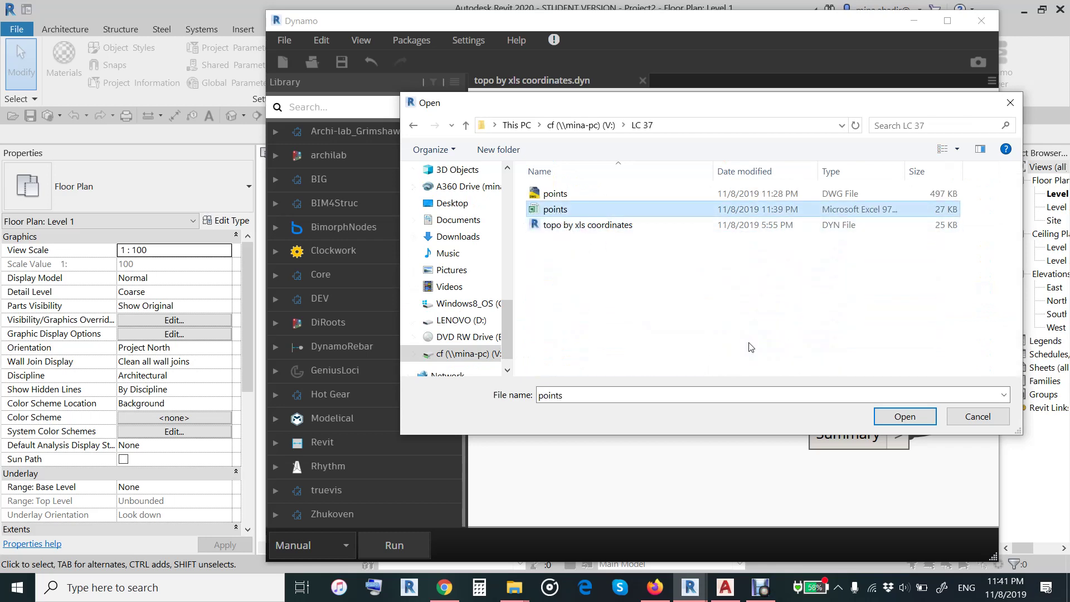
left_click(901, 418)
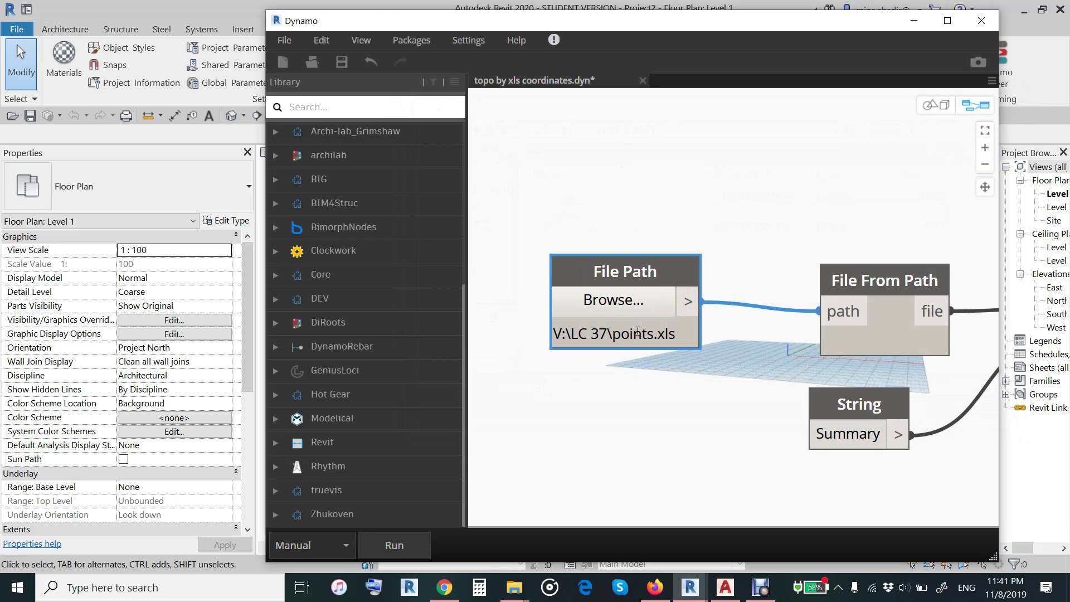
Step: Check File From Path's output, pan to Data.ImportExcel, and nudge the Summary String node up-right
scroll(679, 289, "down", 2)
scroll(725, 321, "down", 2)
scroll(730, 273, "down", 1)
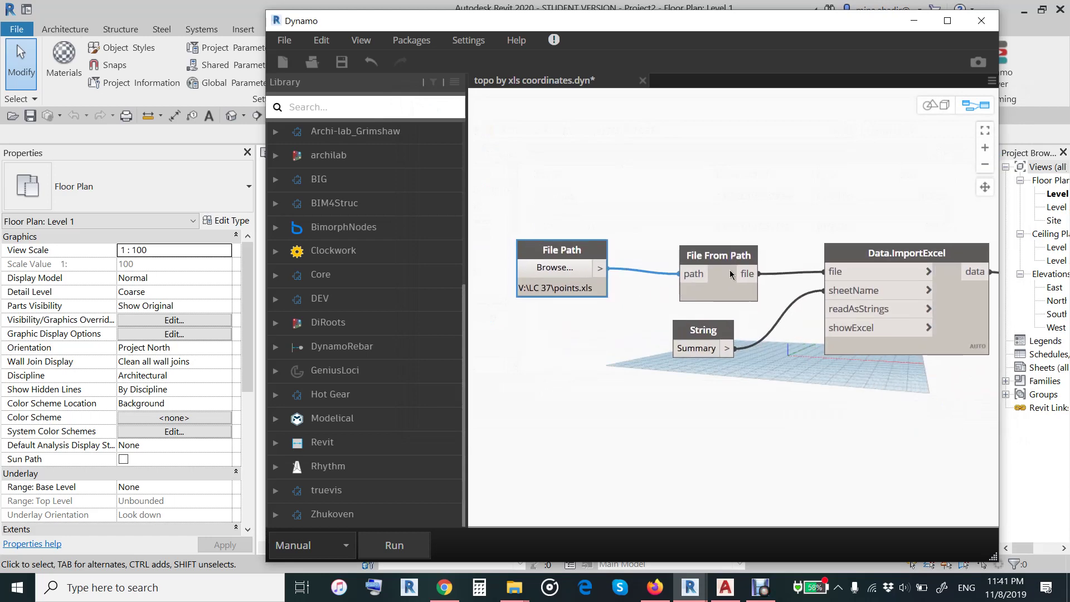
scroll(730, 269, "up", 3)
left_click(721, 258)
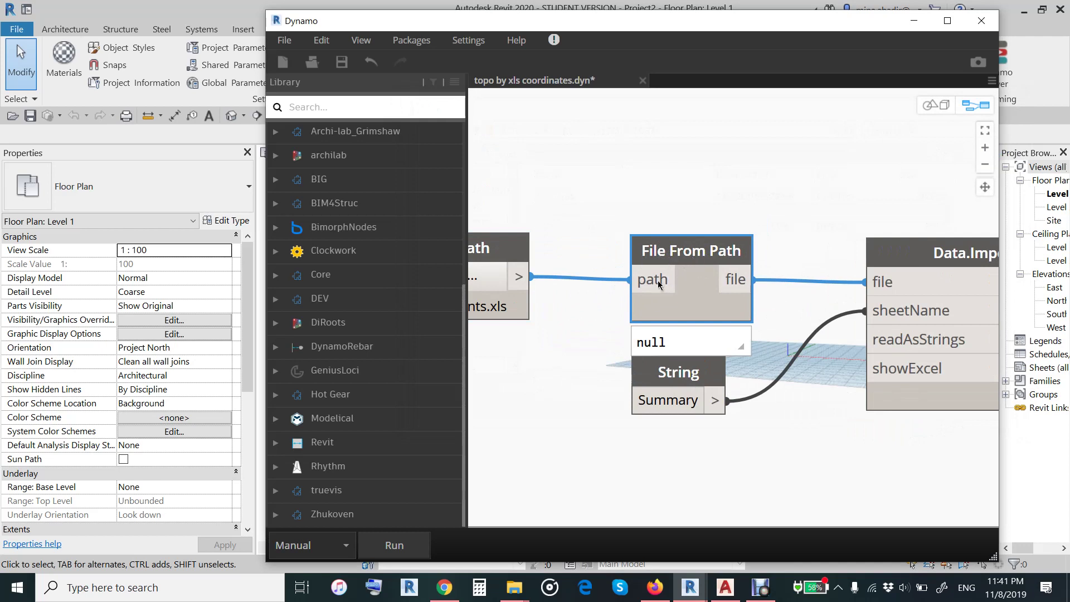
middle_click_drag(547, 328, 660, 327)
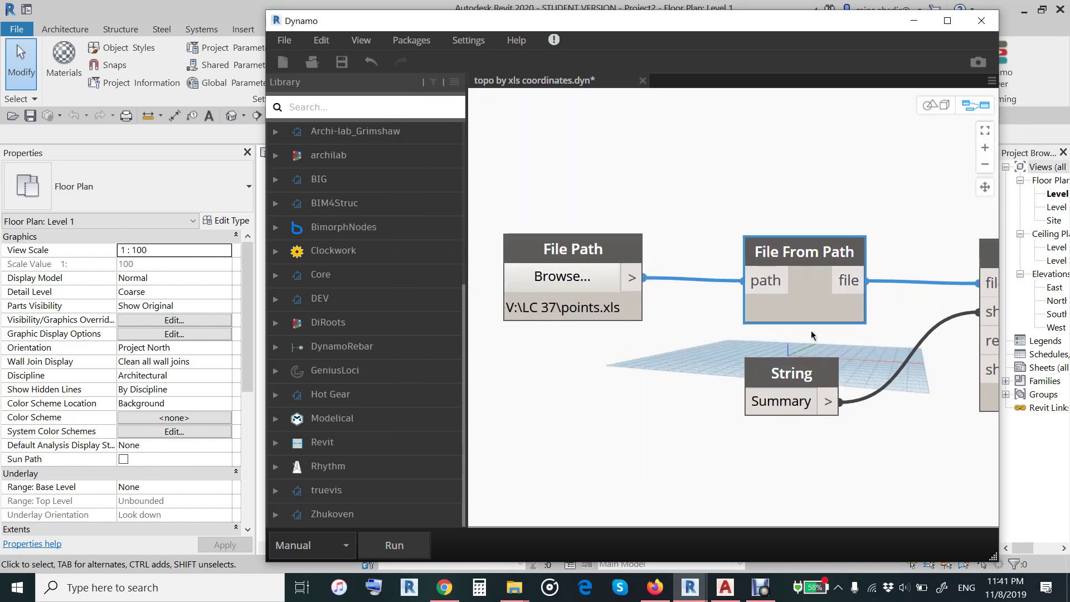
middle_click_drag(847, 296, 751, 260)
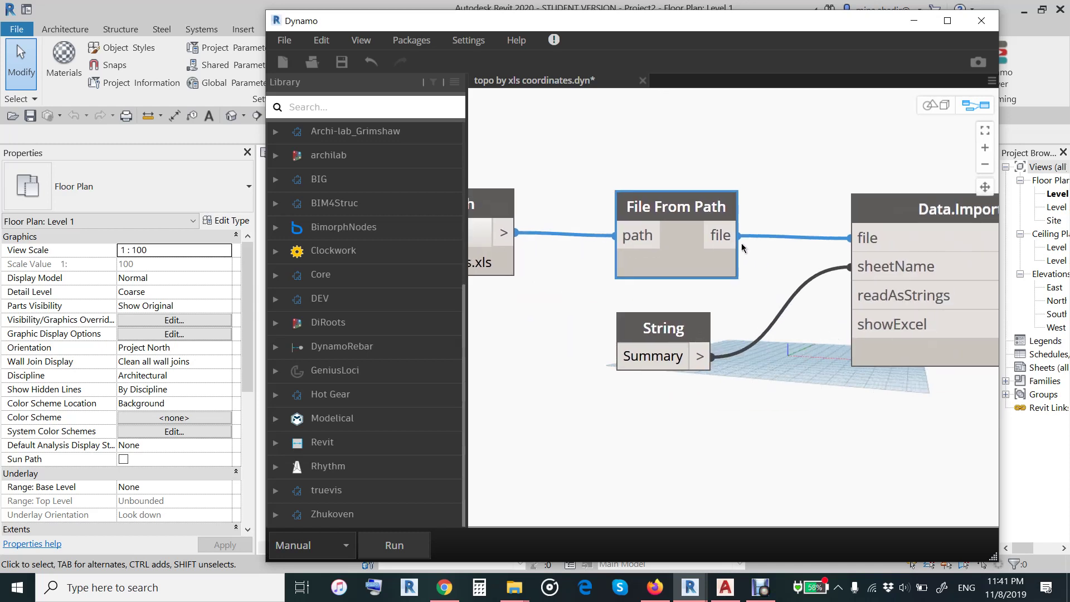
mouse_move(847, 279)
mouse_move(720, 236)
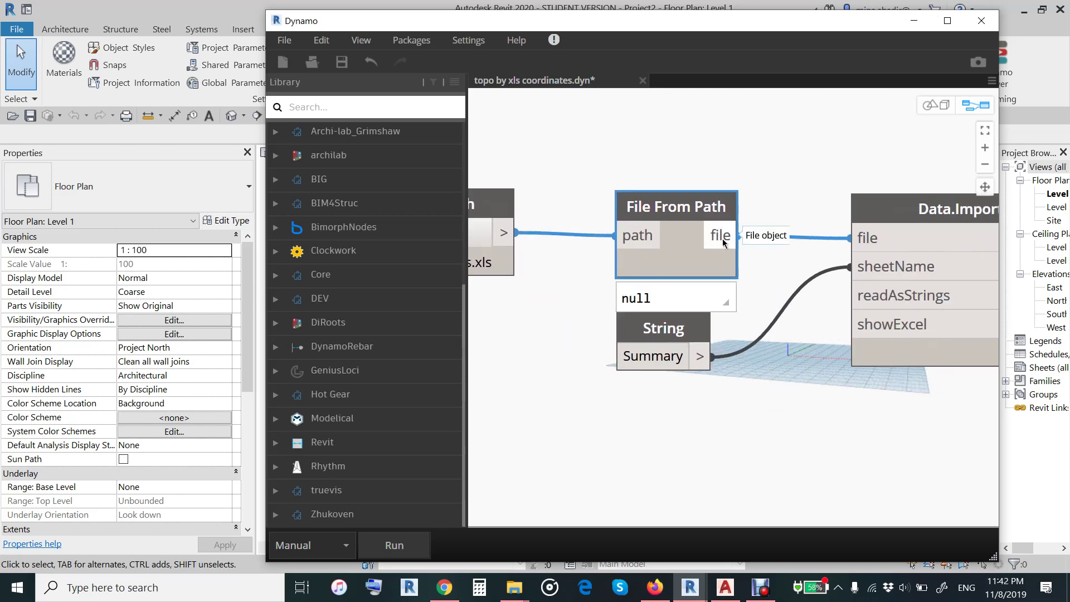
middle_click_drag(949, 244, 808, 210)
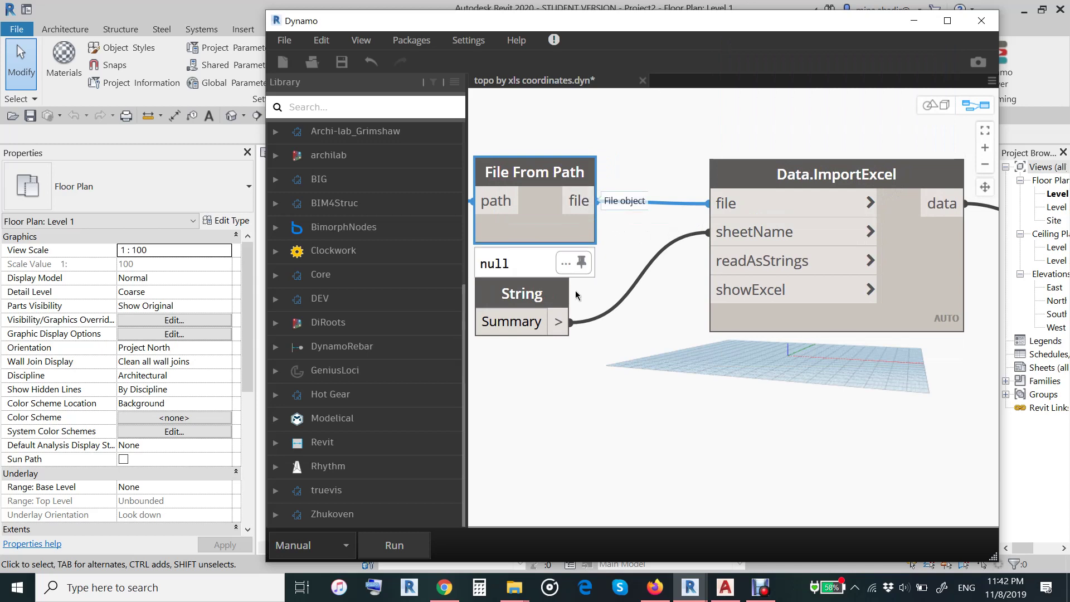
left_click_drag(534, 291, 562, 280)
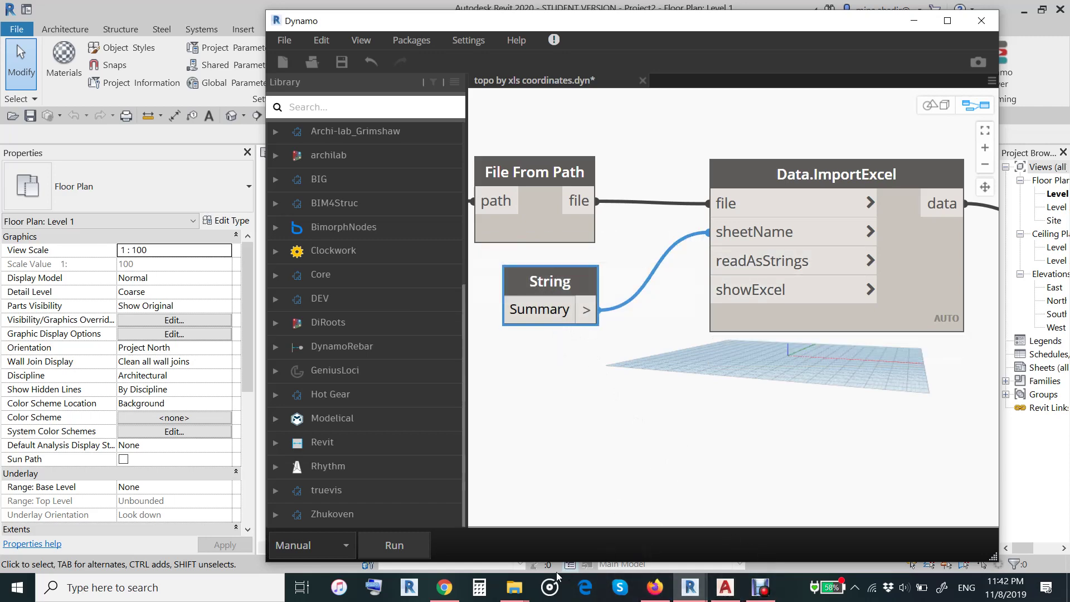
left_click(514, 587)
left_click(627, 520)
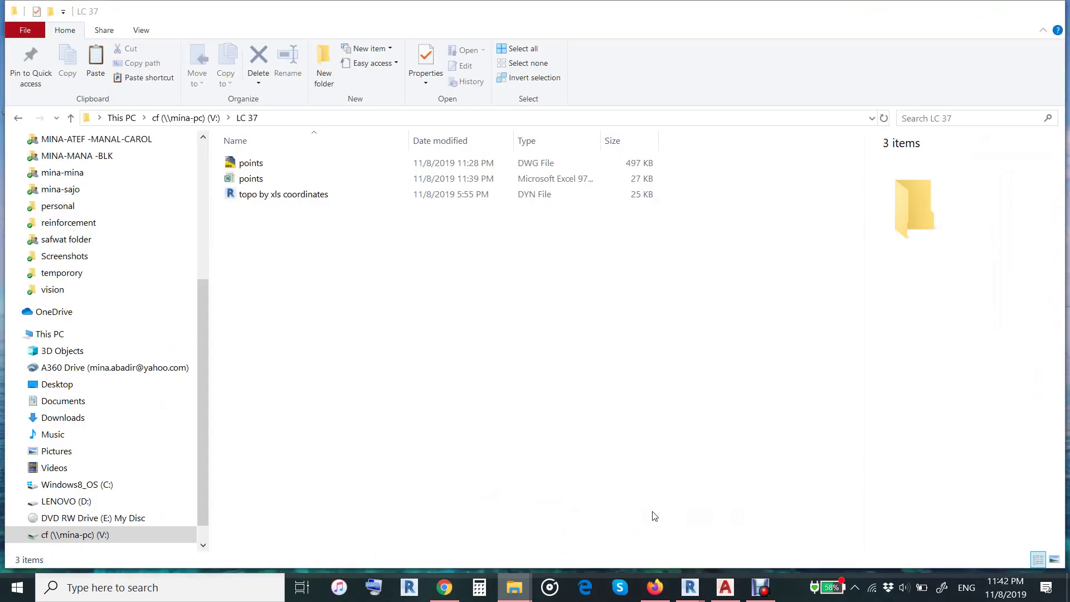
left_click(250, 186)
double_click(250, 186)
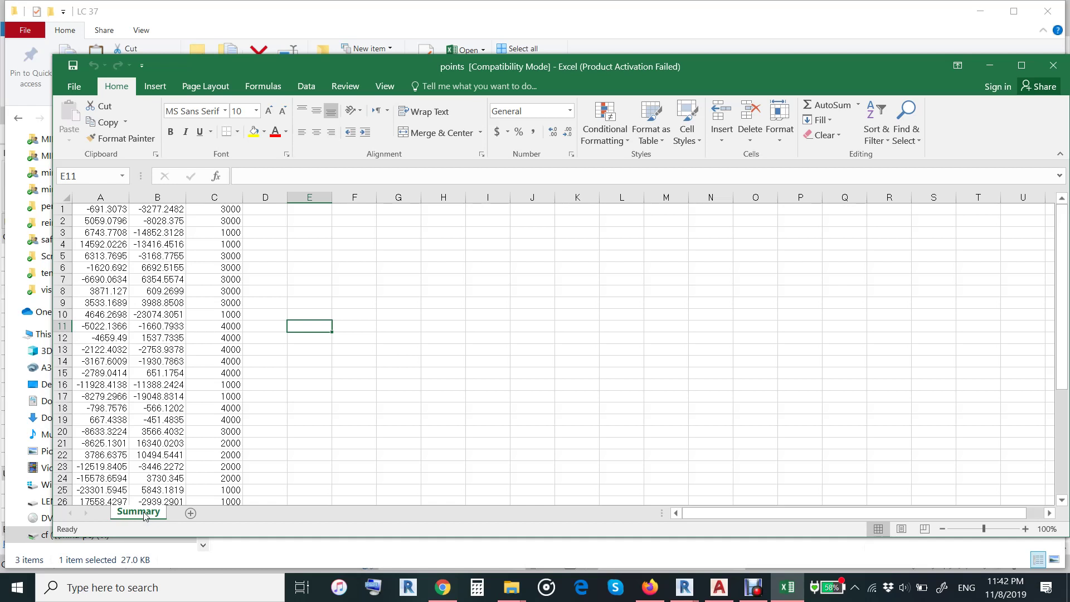
left_click(1051, 67)
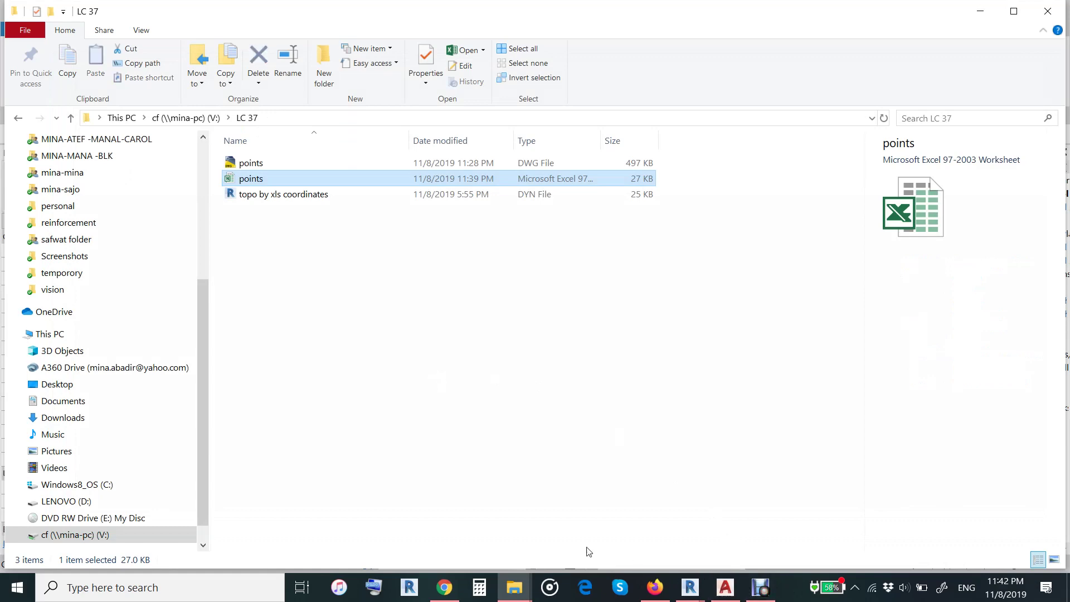
mouse_move(689, 587)
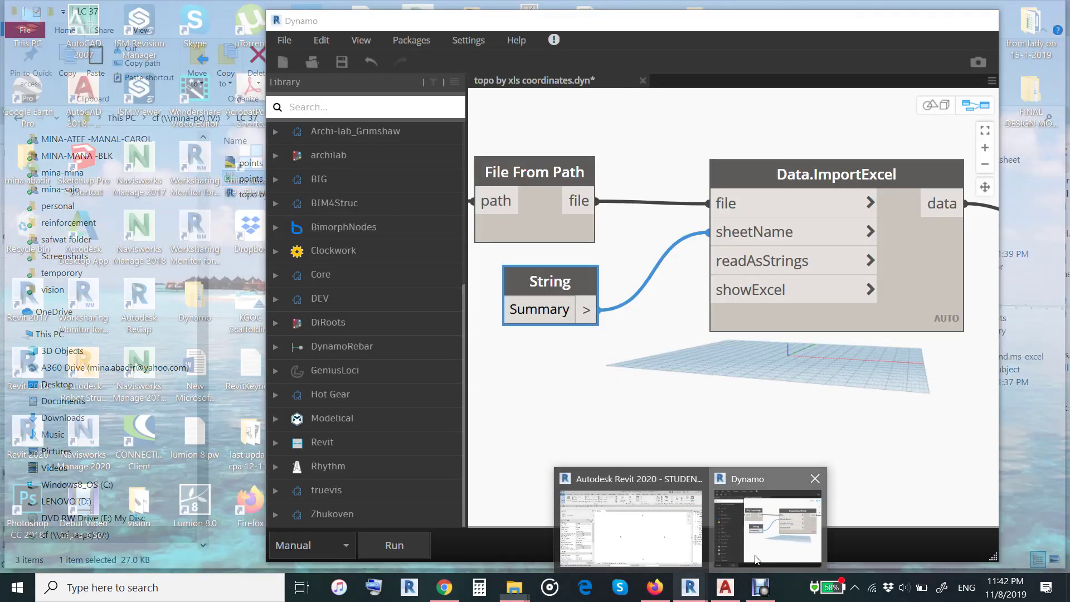
left_click(722, 483)
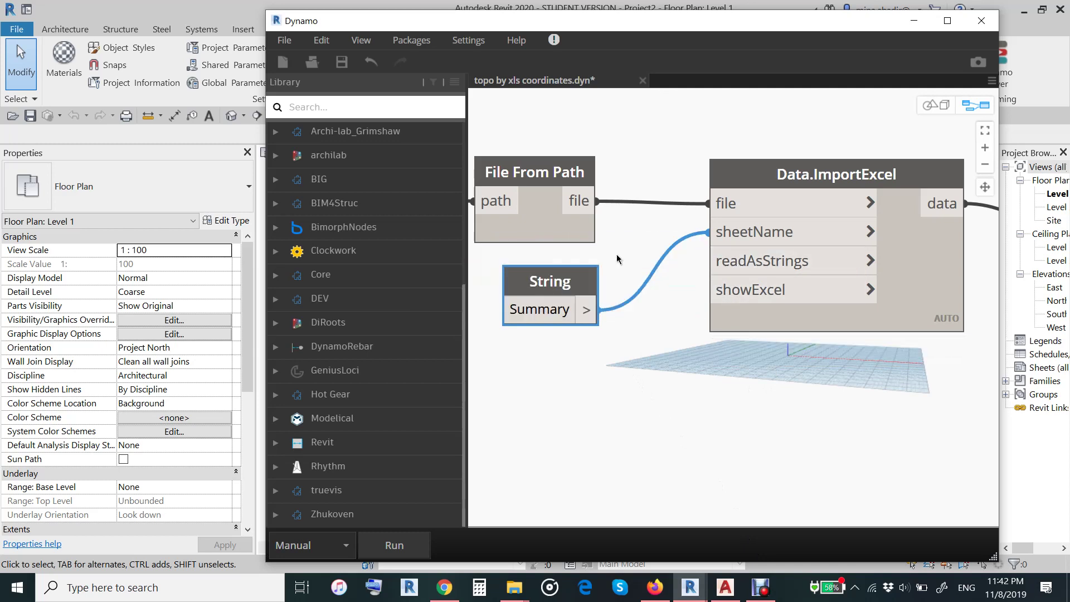
Step: Add a trial Boolean node wired to Data.ImportExcel's readAsStrings input, then delete it
left_click_drag(565, 269, 547, 259)
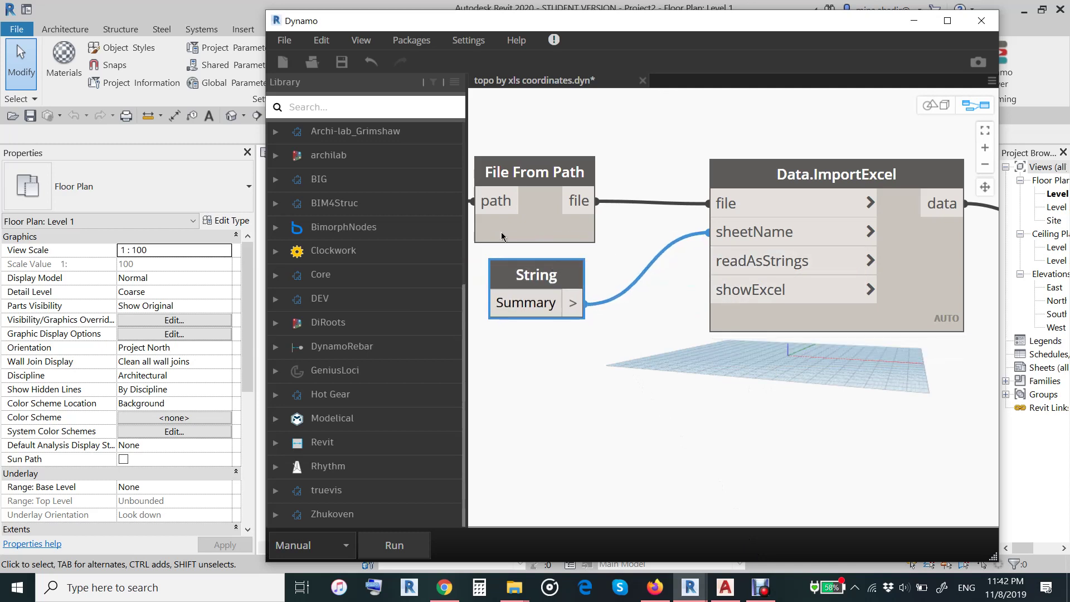
left_click(396, 106)
type("B")
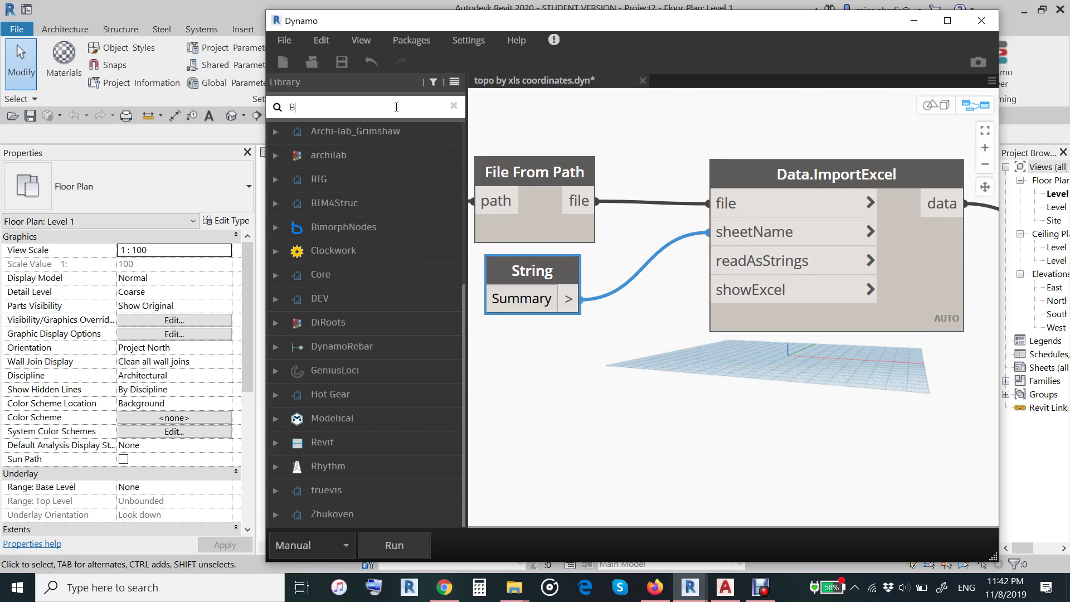
type("OO")
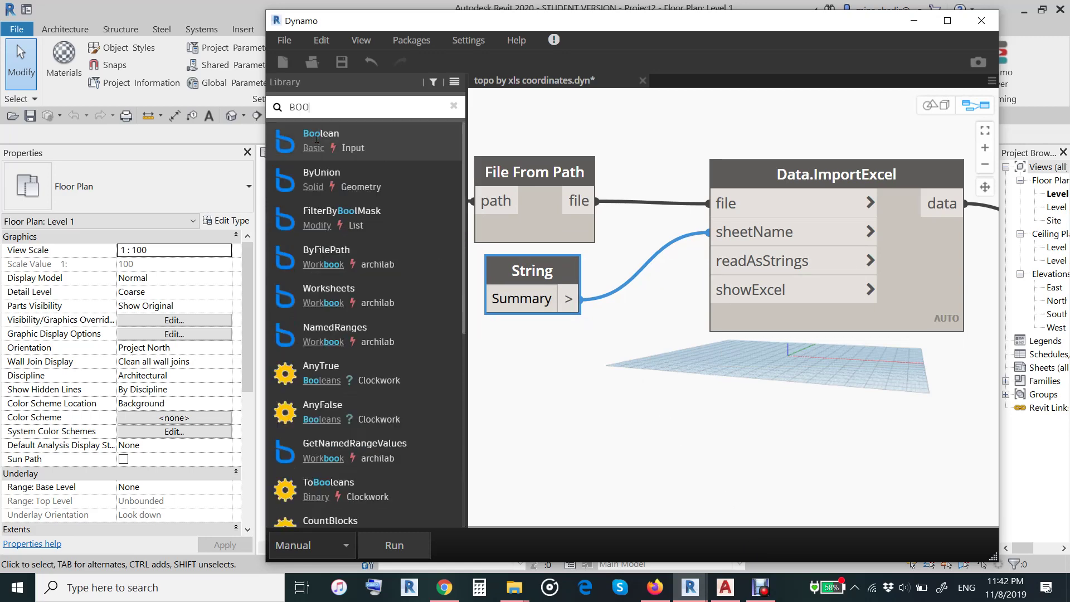
left_click(321, 139)
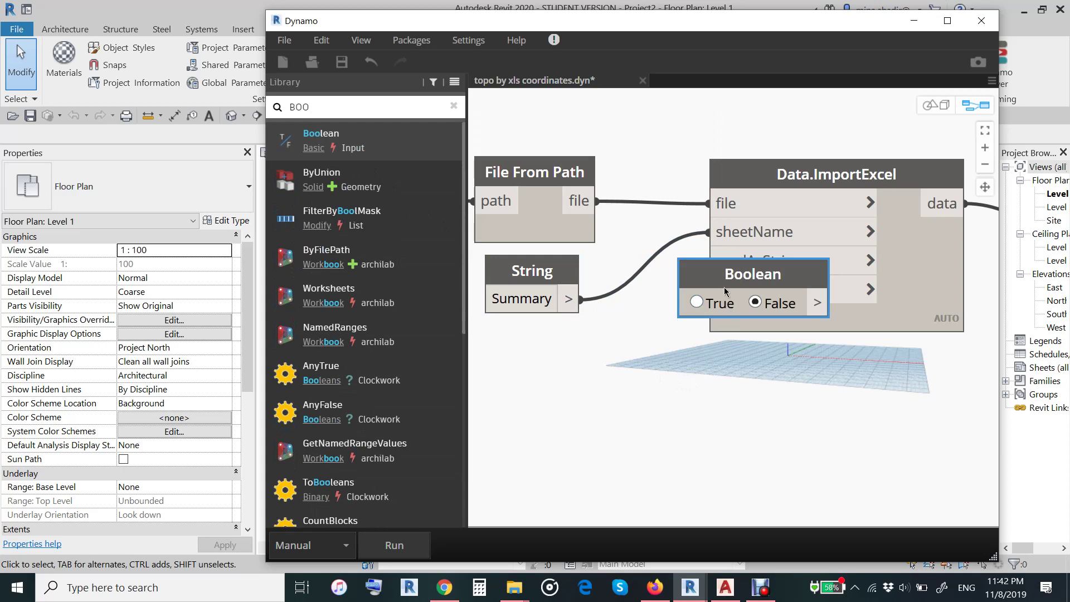
left_click_drag(723, 286, 585, 389)
left_click(688, 399)
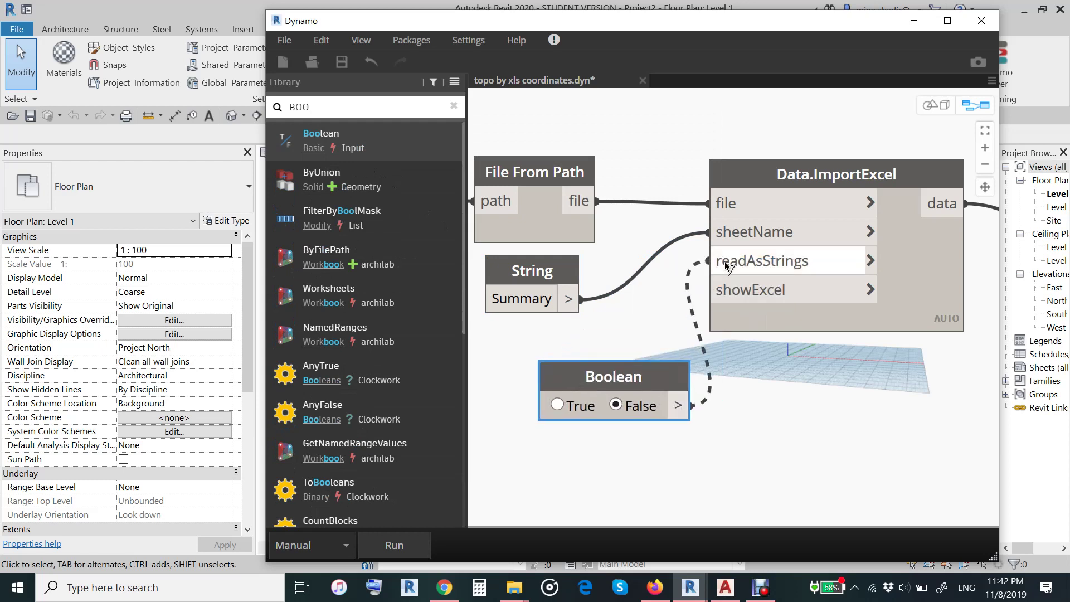
left_click(707, 260)
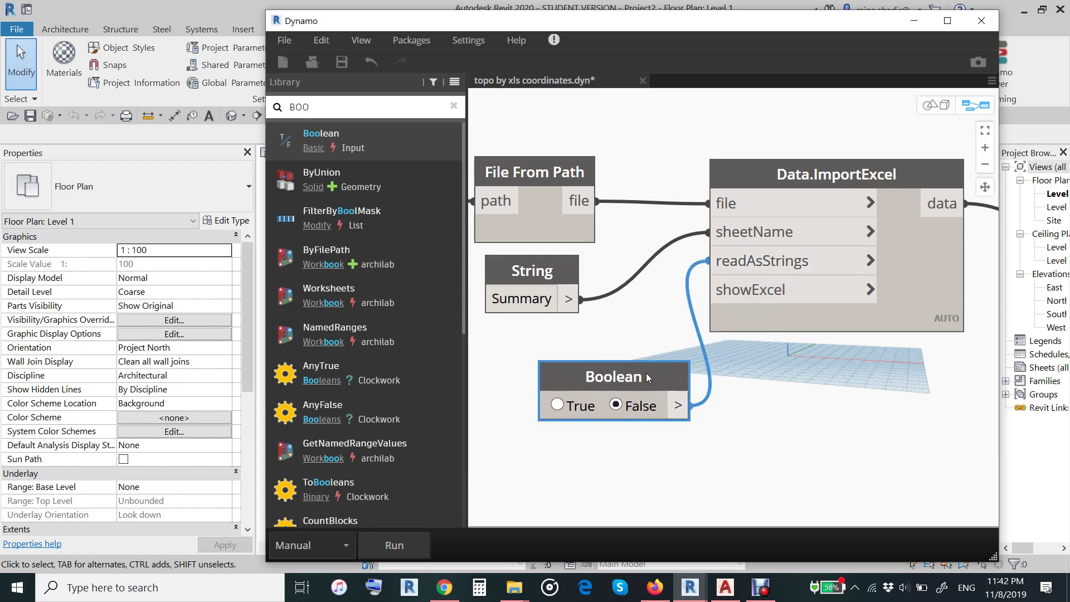
key("Delete")
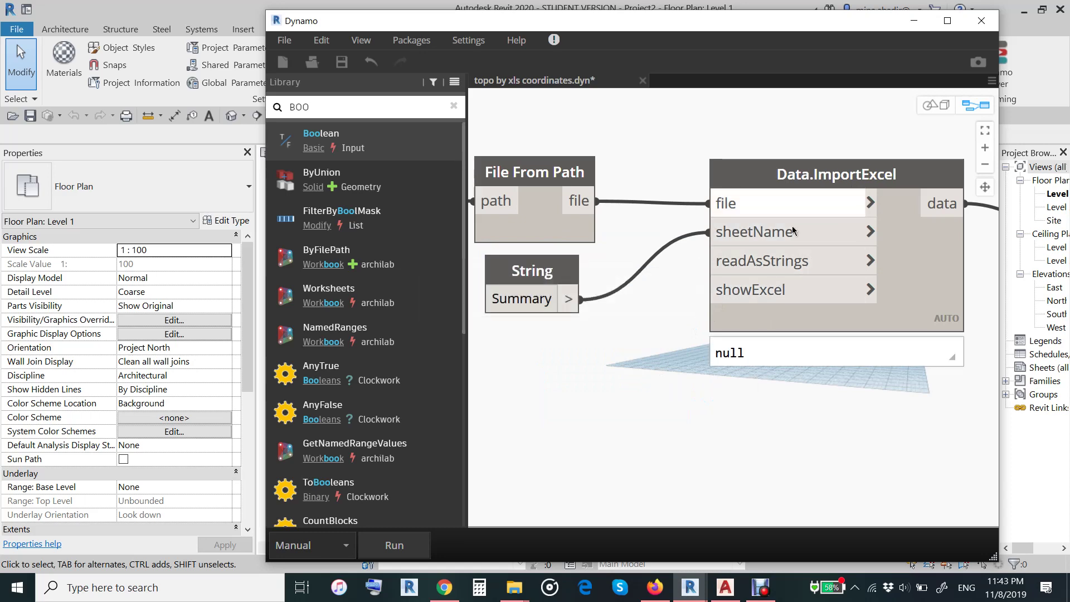
Step: Detach Data.ImportExcel's output from List.Transpose's lists input and run the graph
scroll(626, 351, "down", 3)
middle_click_drag(607, 348, 534, 346)
scroll(540, 340, "up", 1)
scroll(568, 326, "up", 1)
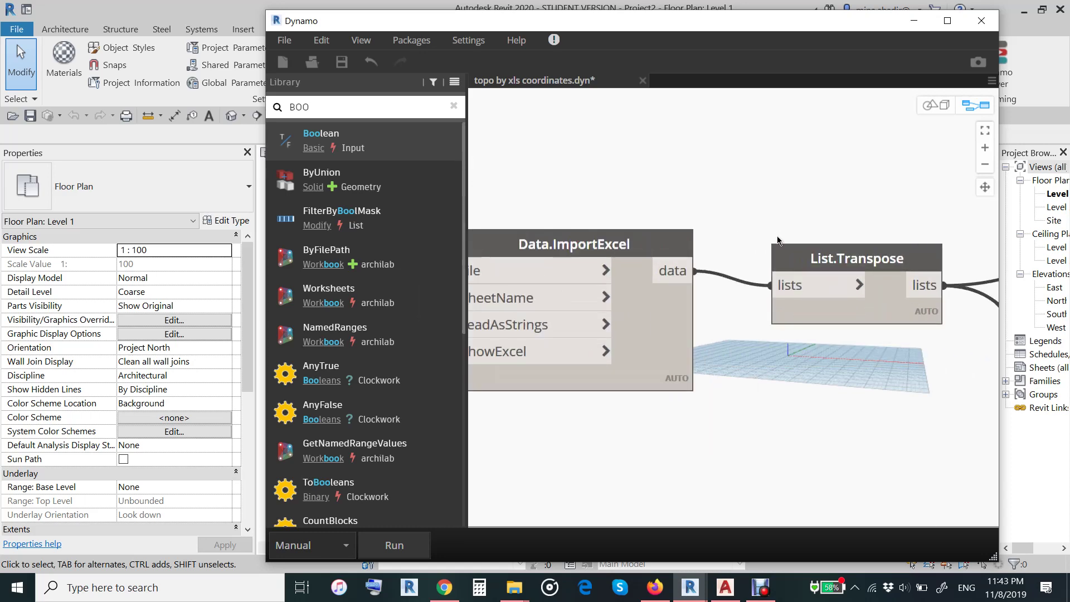
scroll(601, 309, "up", 1)
scroll(635, 295, "up", 1)
scroll(639, 292, "down", 2)
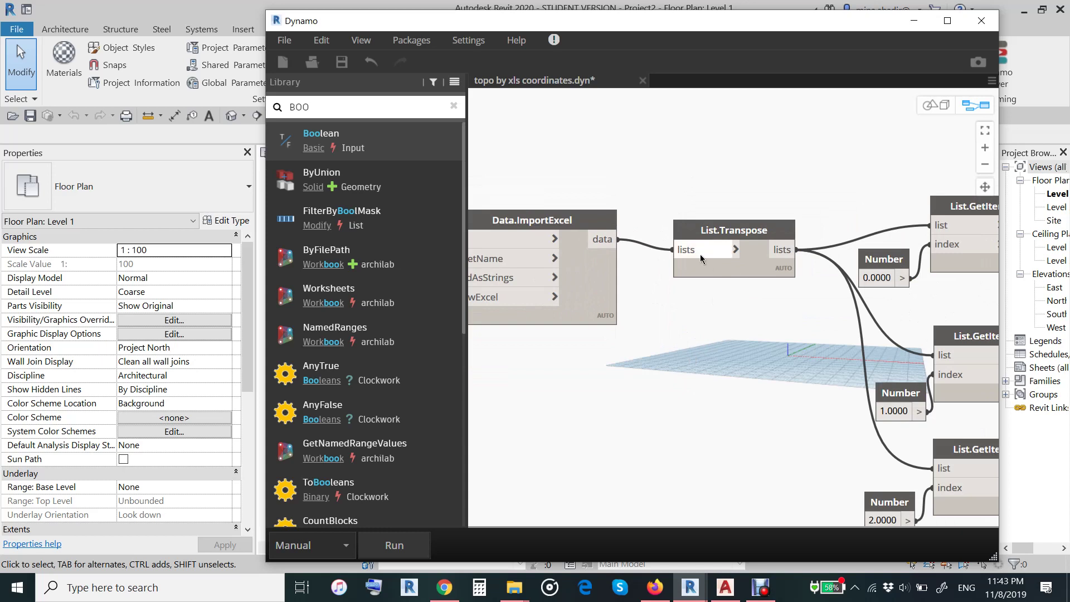
left_click_drag(674, 250, 640, 146)
left_click(641, 146)
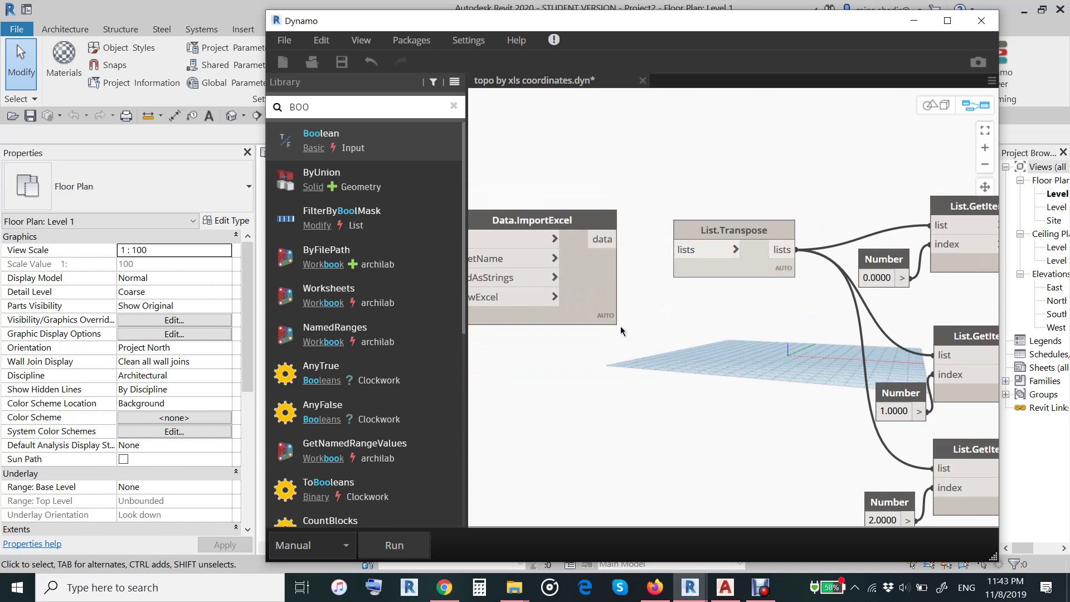
left_click(409, 550)
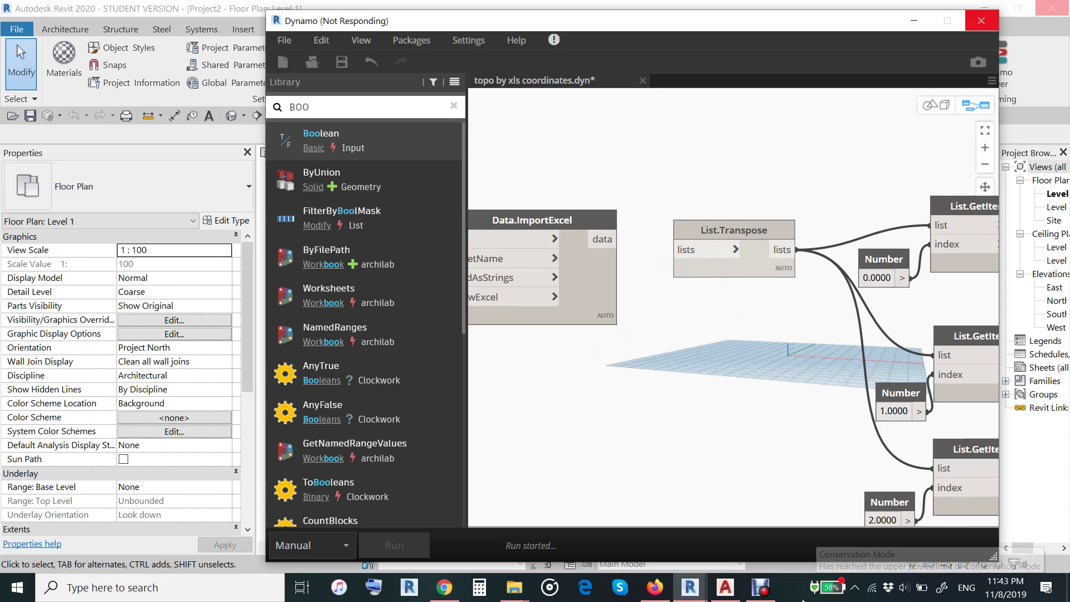
left_click(762, 588)
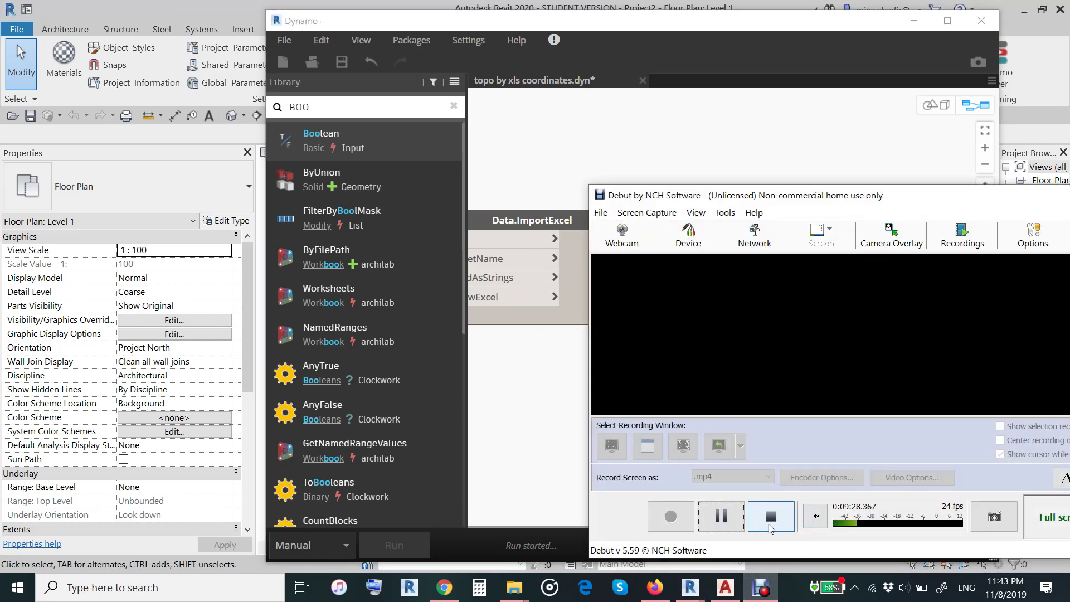
left_click(768, 516)
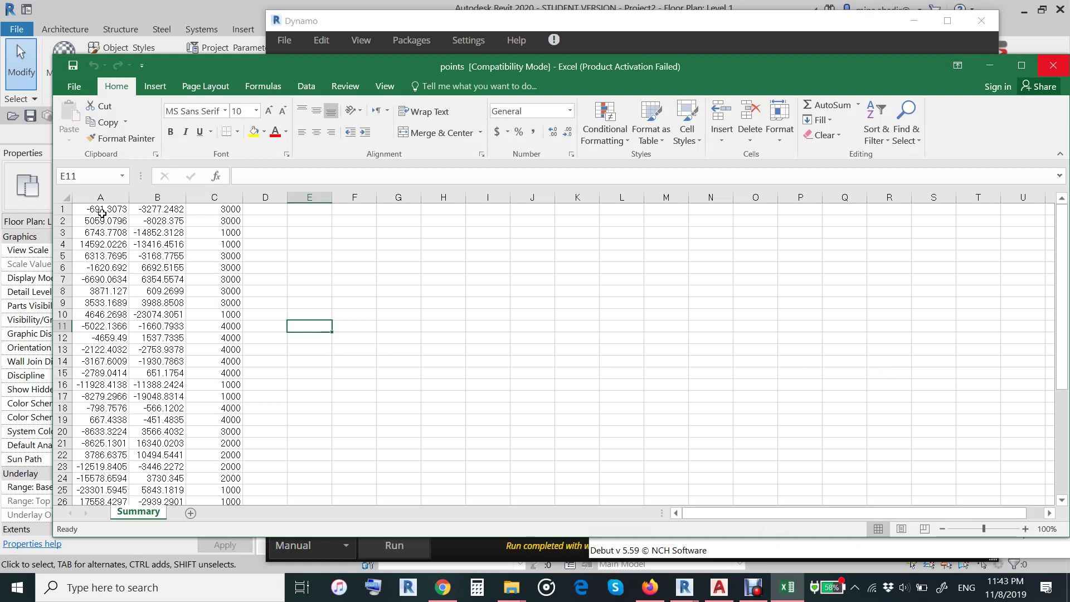
left_click(989, 66)
left_click_drag(953, 150, 727, 152)
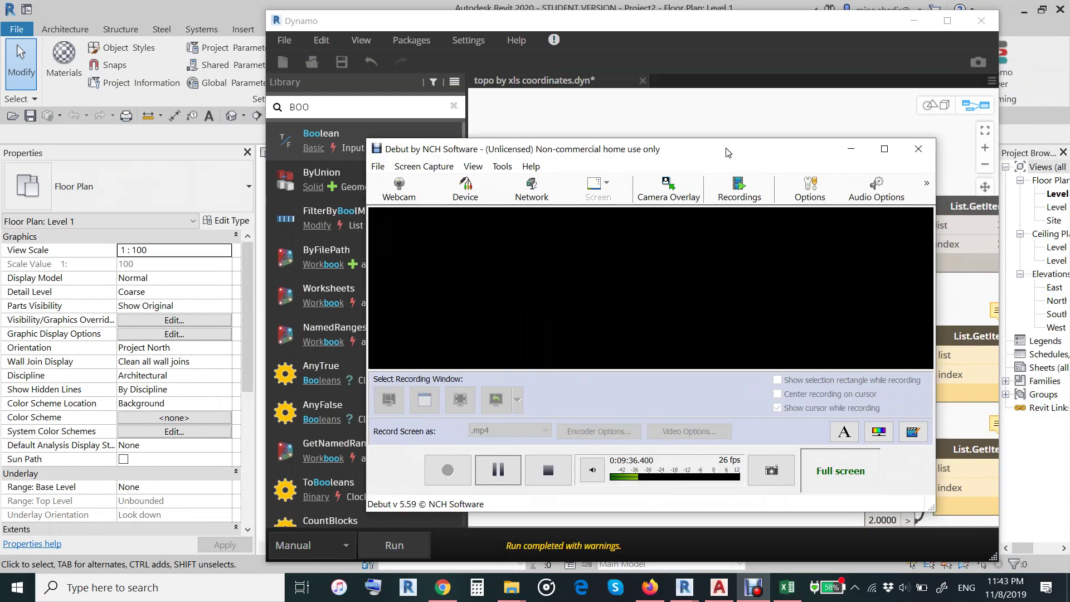
left_click(851, 148)
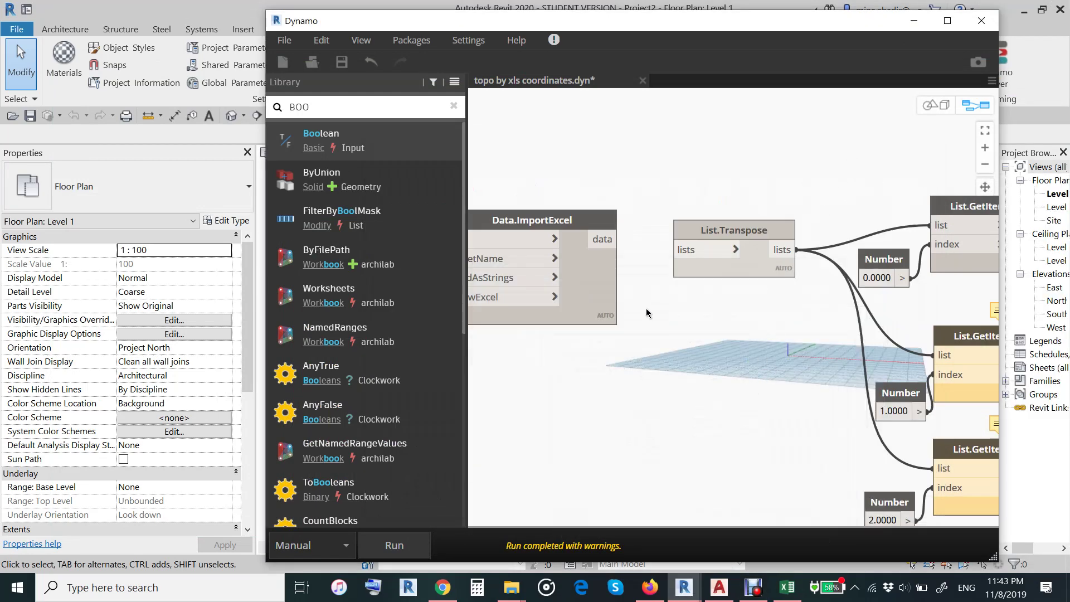
Step: Compare Data.ImportExcel's preview (-691.3073, -3277.2482, 3000) against the points workbook
left_click(608, 338)
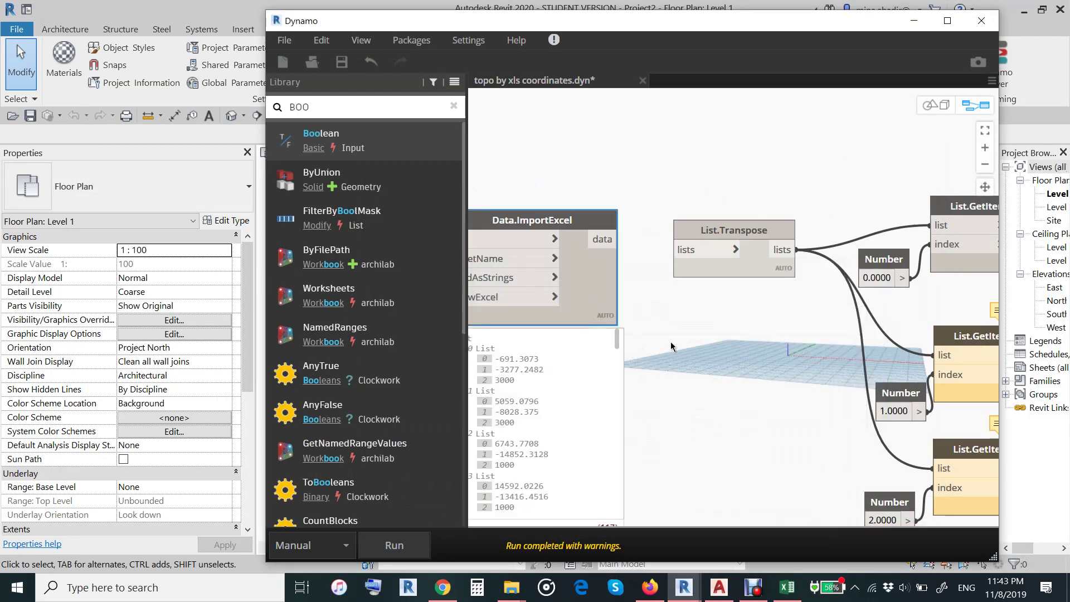
scroll(671, 346, "down", 3)
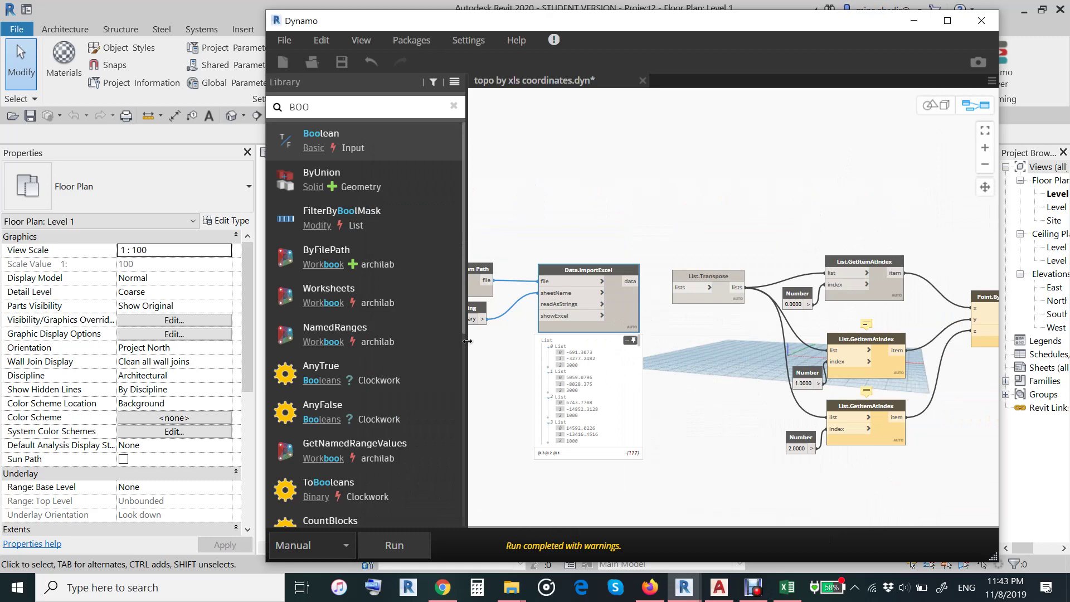
left_click(786, 587)
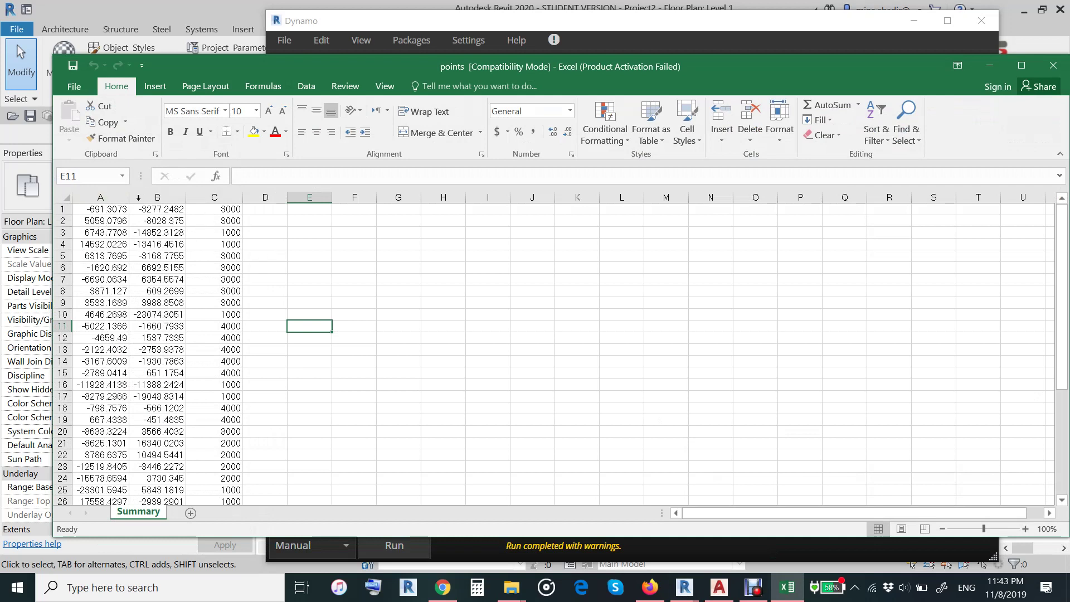
left_click(990, 66)
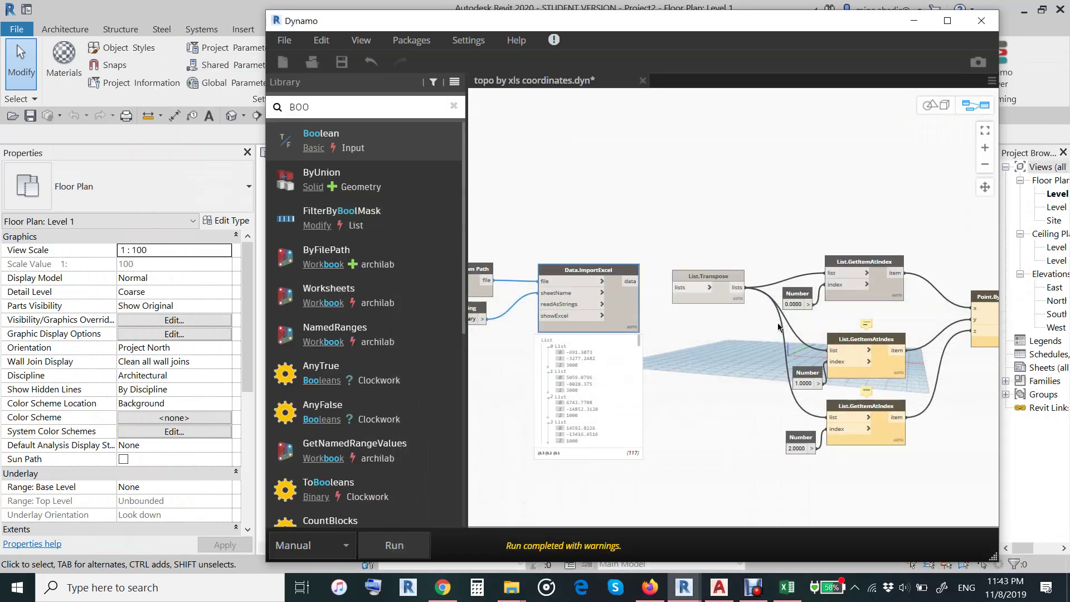
scroll(690, 316, "up", 2)
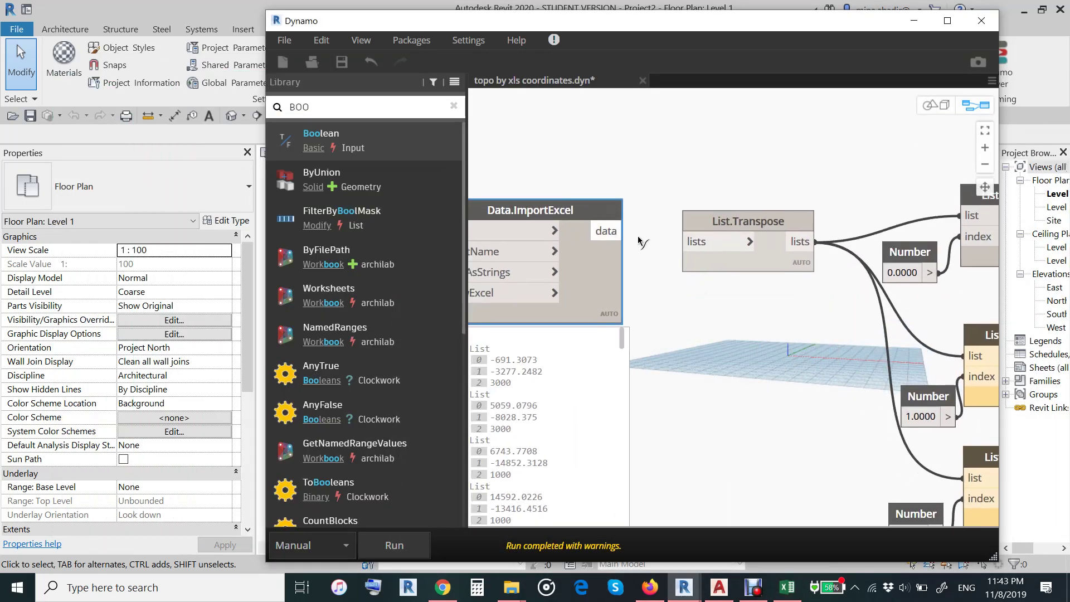
Step: Reconnect Data.ImportExcel's data output to List.Transpose's lists input
left_click_drag(612, 231, 725, 247)
scroll(725, 244, "down", 2)
scroll(725, 244, "down", 2)
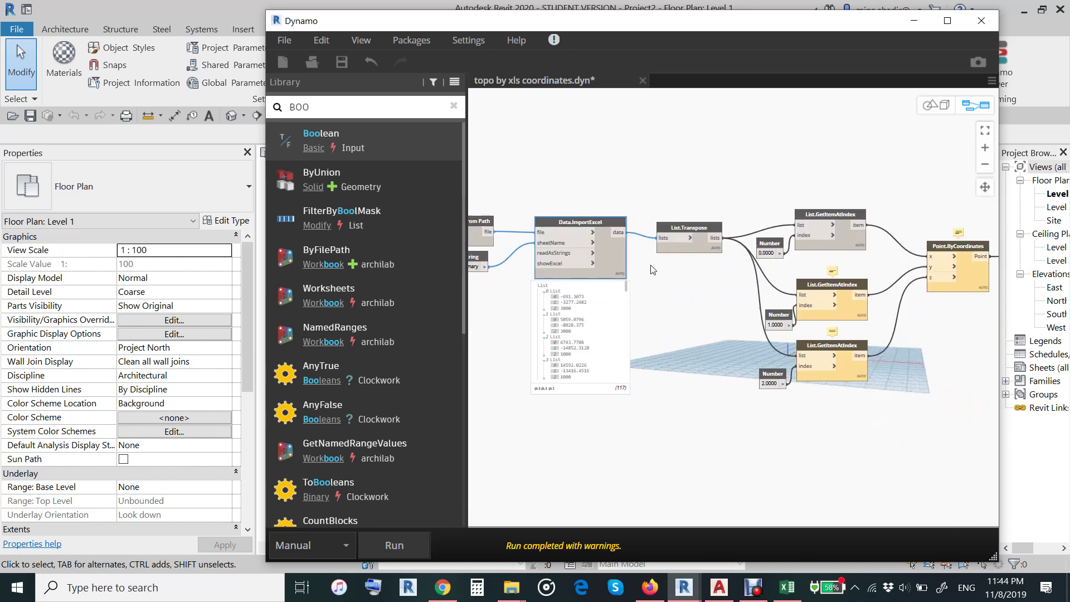
scroll(791, 268, "up", 2)
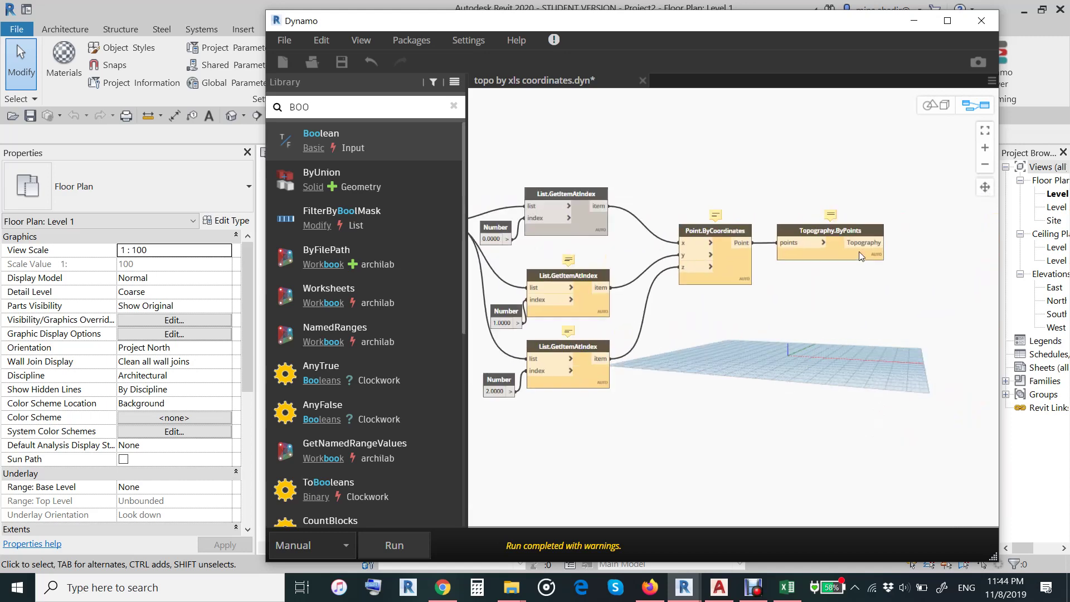
scroll(825, 223, "up", 2)
Step: Freeze the Topography.ByPoints node and run the graph
left_click(822, 212)
right_click(825, 215)
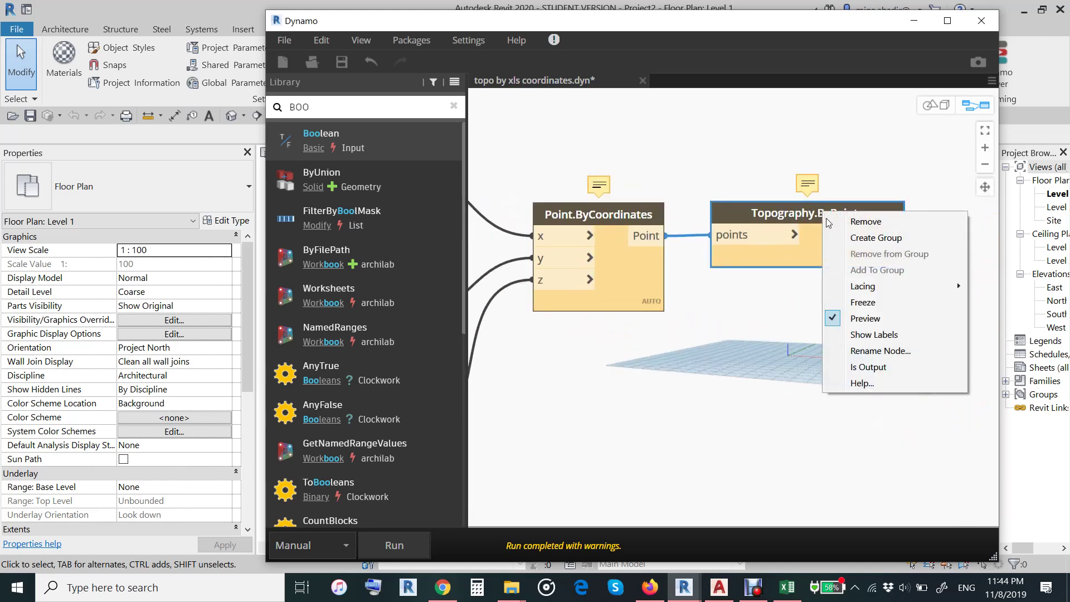
left_click(863, 302)
scroll(919, 290, "down", 2)
scroll(919, 296, "down", 2)
scroll(920, 296, "down", 2)
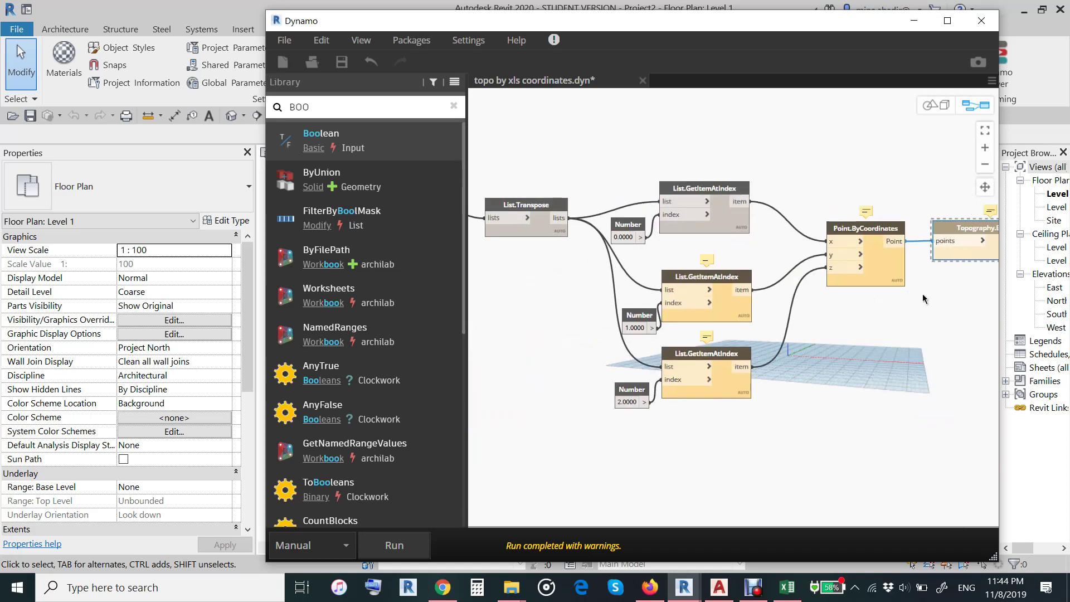
scroll(797, 250, "down", 1)
scroll(746, 301, "left", 5)
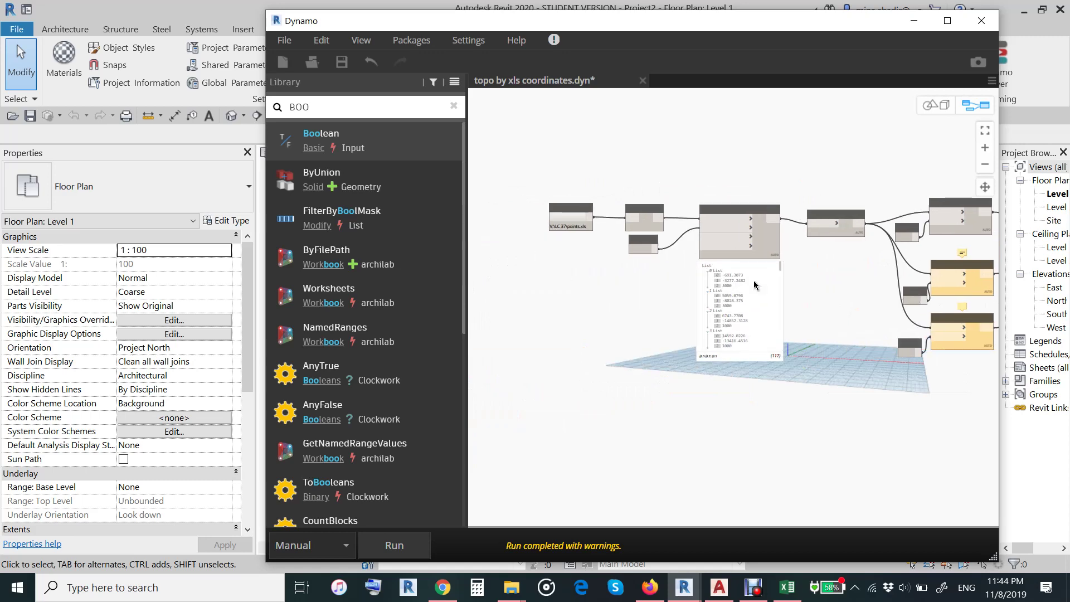
scroll(846, 268, "up", 2)
scroll(836, 270, "up", 1)
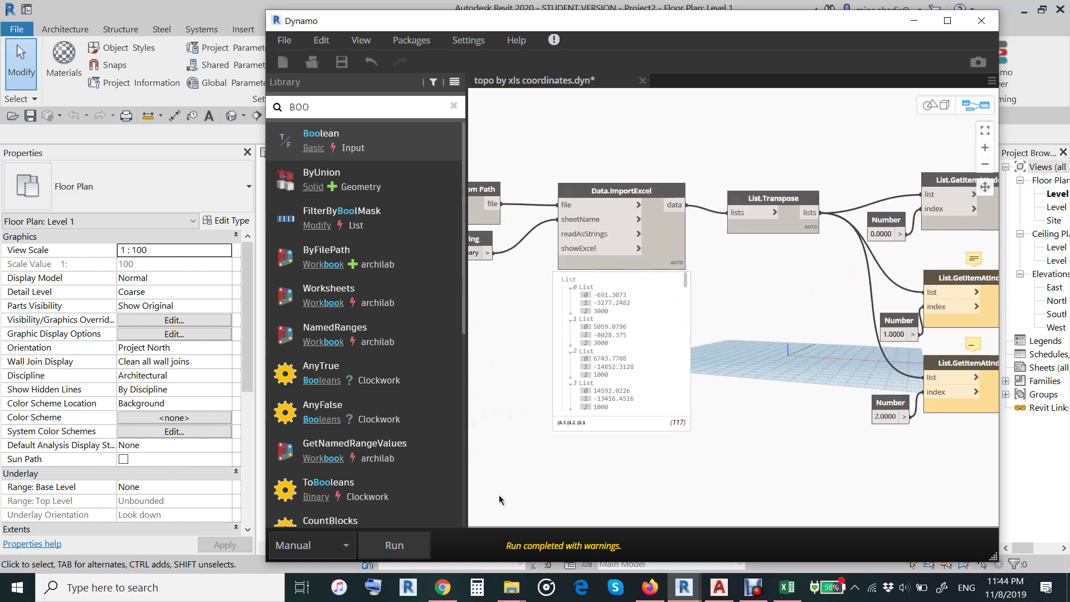
left_click(394, 545)
Step: Inspect List.Transpose's output: separate X, Y and Z lists with elevations 3000, 1000, 4000
scroll(812, 237, "up", 1)
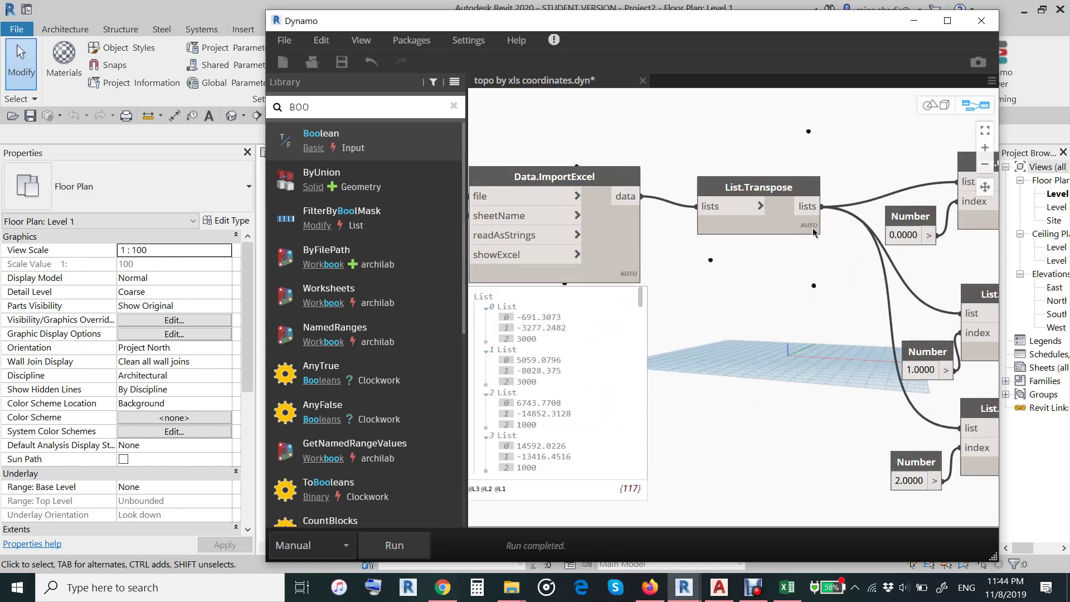
left_click(753, 275)
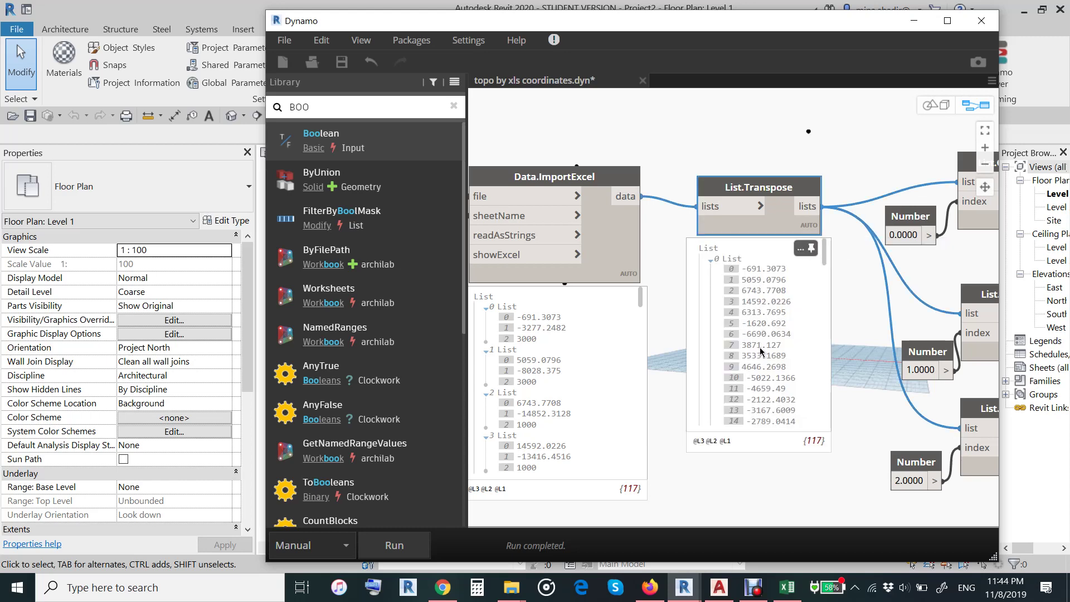
scroll(765, 405, "down", 1)
scroll(766, 404, "down", 1)
scroll(765, 404, "down", 2)
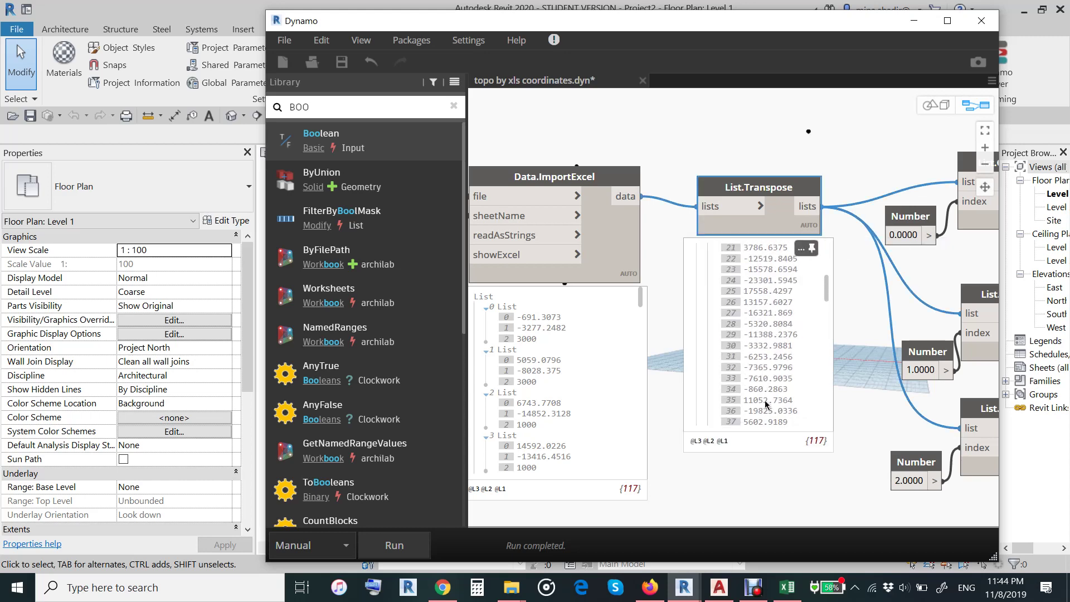
scroll(766, 404, "down", 1)
scroll(765, 404, "down", 2)
scroll(766, 404, "down", 2)
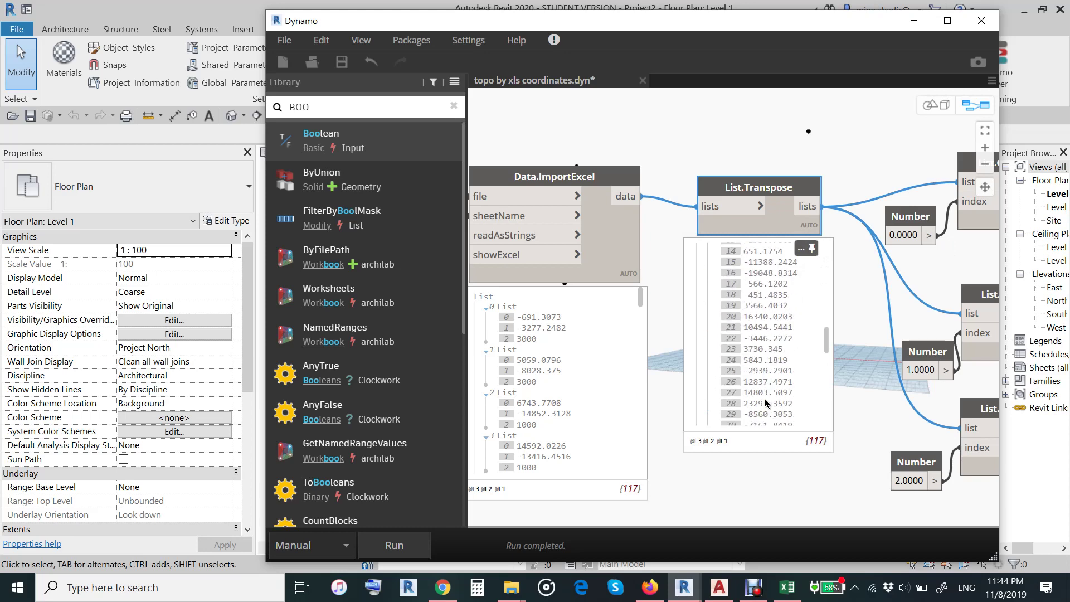
scroll(765, 404, "down", 2)
scroll(765, 402, "down", 2)
scroll(752, 362, "down", 2)
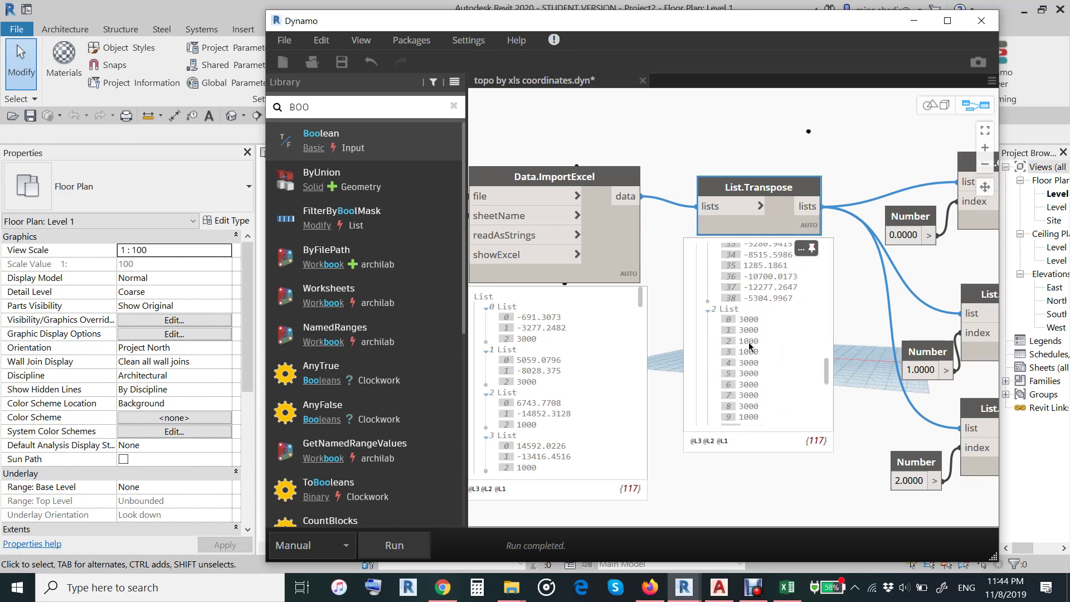
scroll(758, 390, "down", 2)
scroll(763, 390, "down", 2)
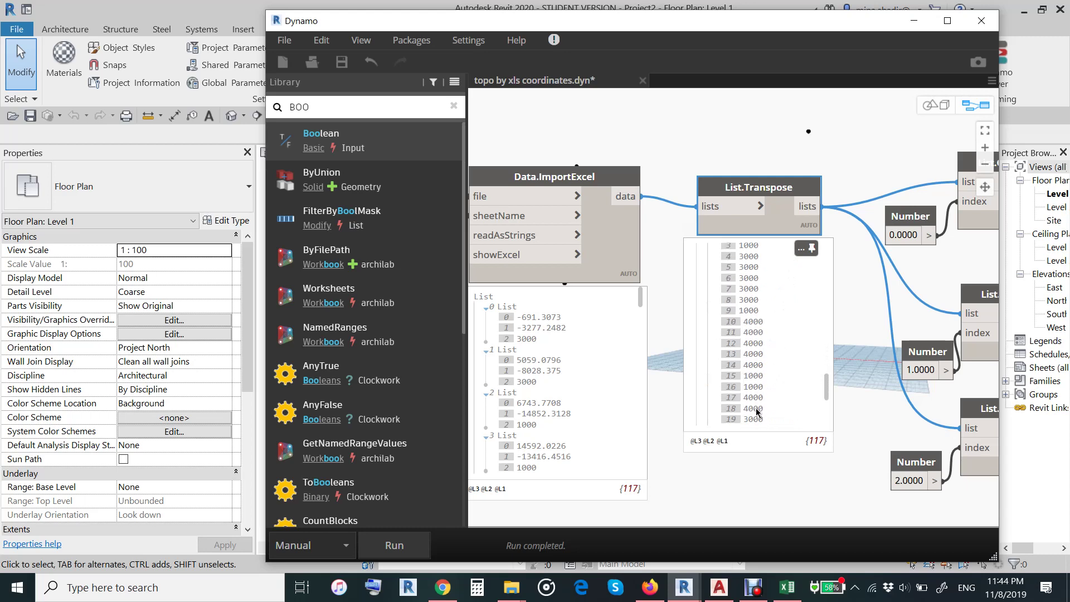
scroll(766, 386, "down", 2)
scroll(769, 387, "up", 5)
scroll(775, 387, "up", 5)
scroll(780, 385, "up", 5)
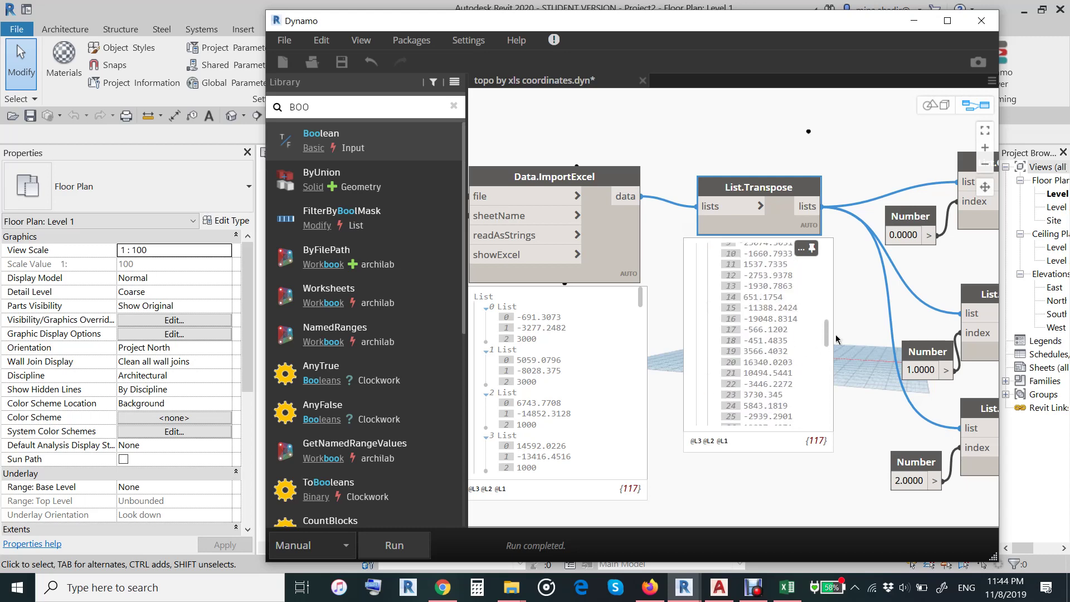
scroll(853, 313, "up", 1)
middle_click_drag(853, 313, 653, 296)
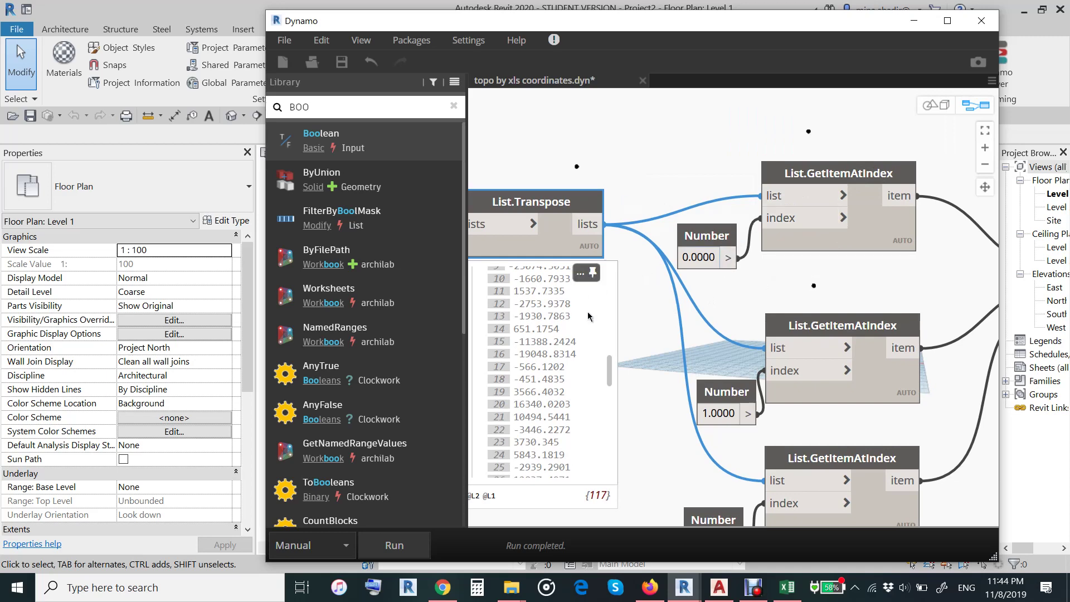
scroll(549, 357, "up", 2)
scroll(546, 361, "up", 3)
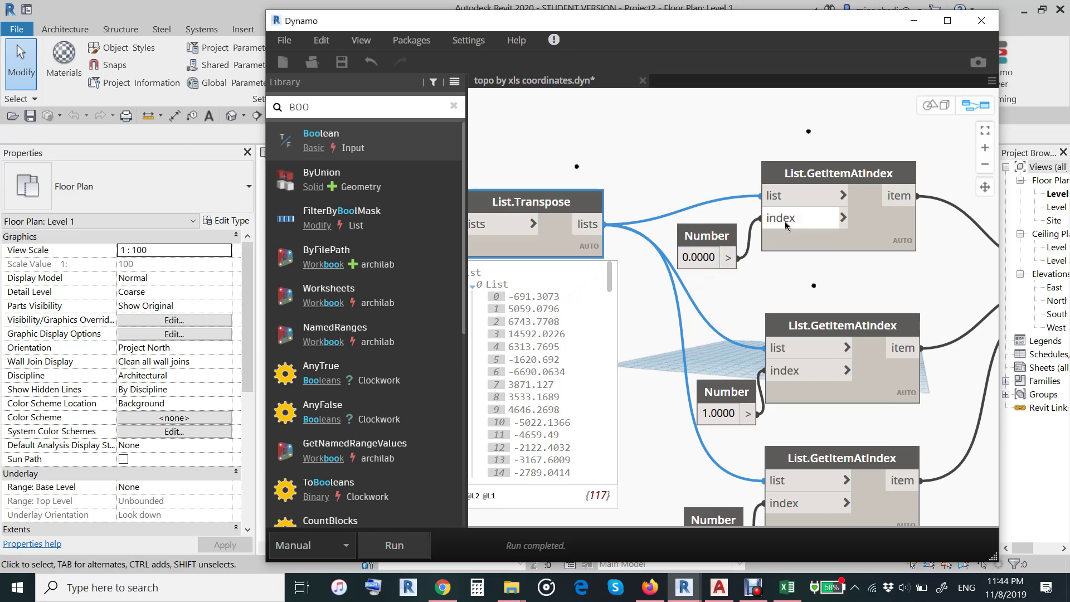
mouse_move(841, 360)
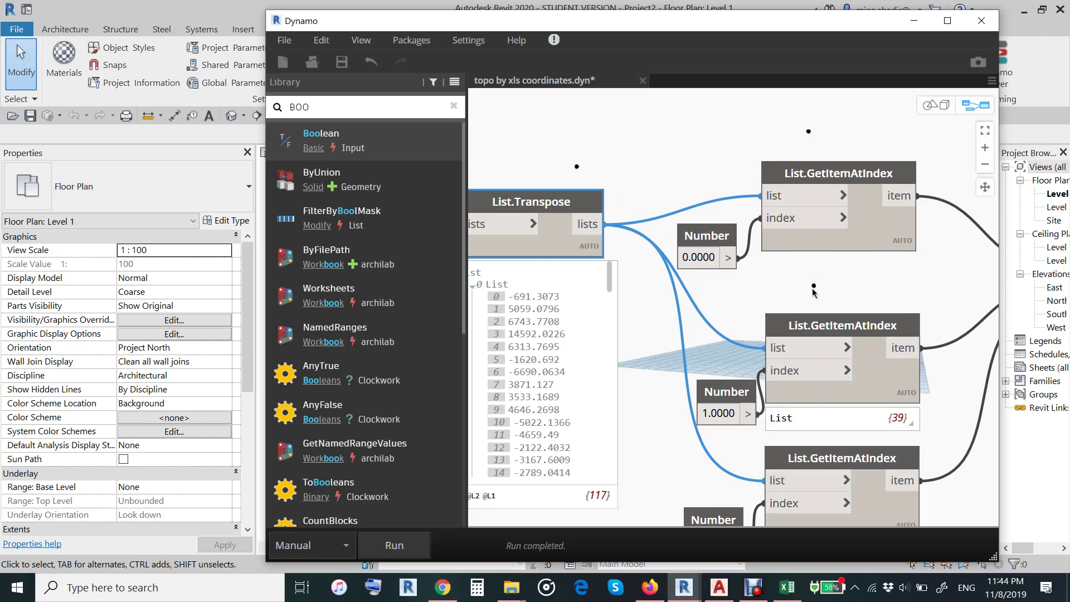
scroll(872, 376, "down", 3)
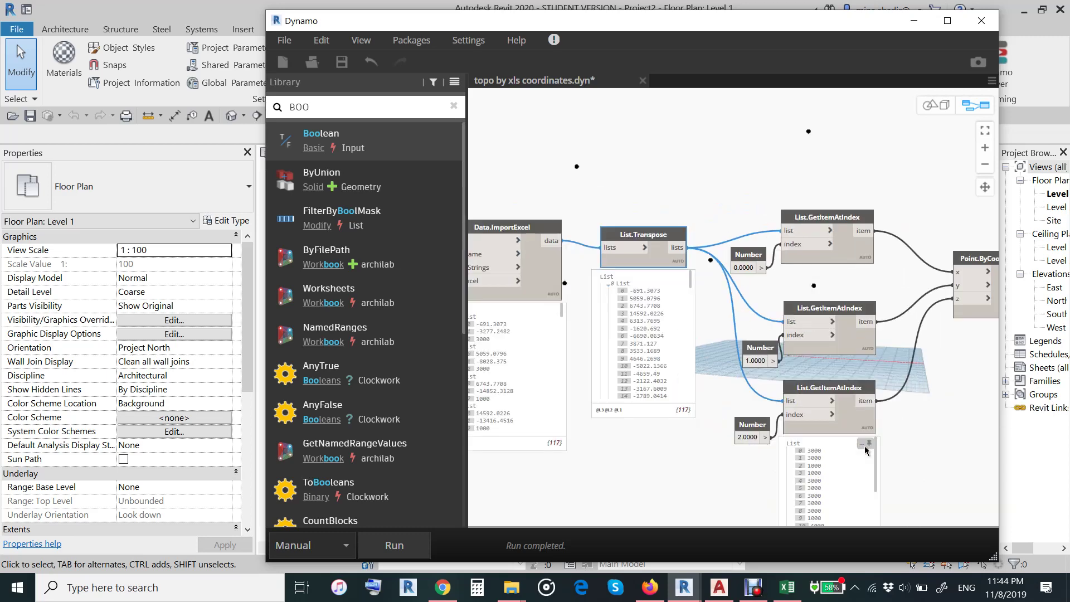
scroll(850, 377, "up", 3)
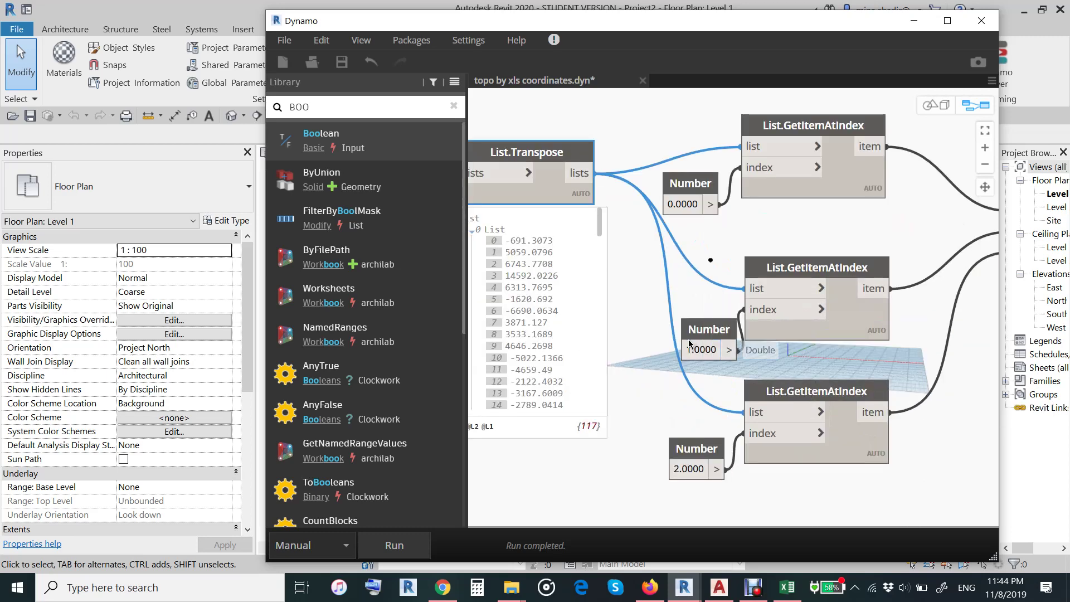
middle_click_drag(832, 361, 820, 355)
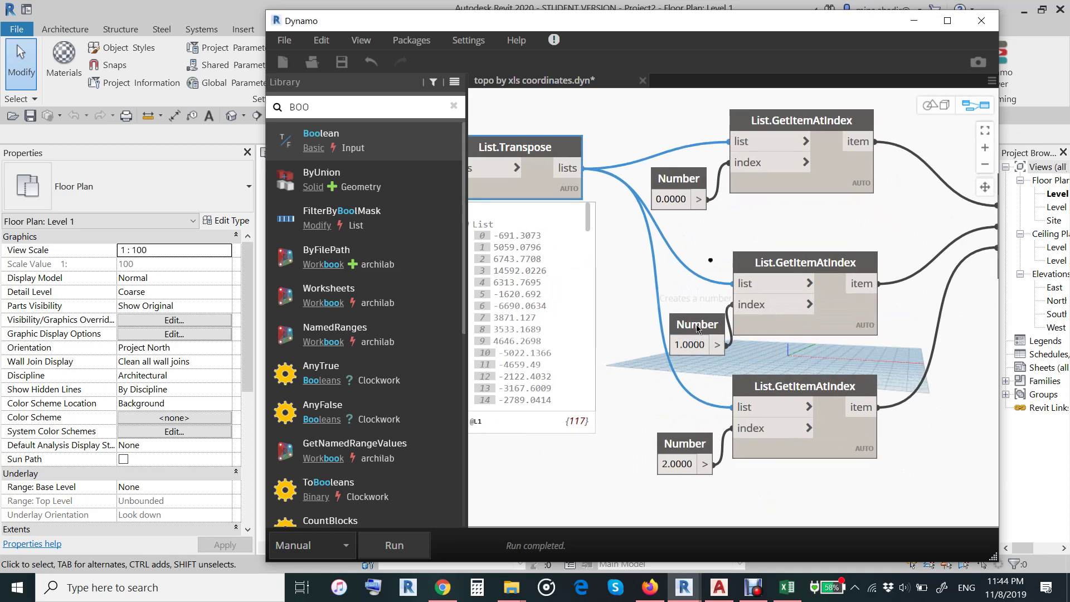
left_click(696, 328)
scroll(783, 350, "down", 1)
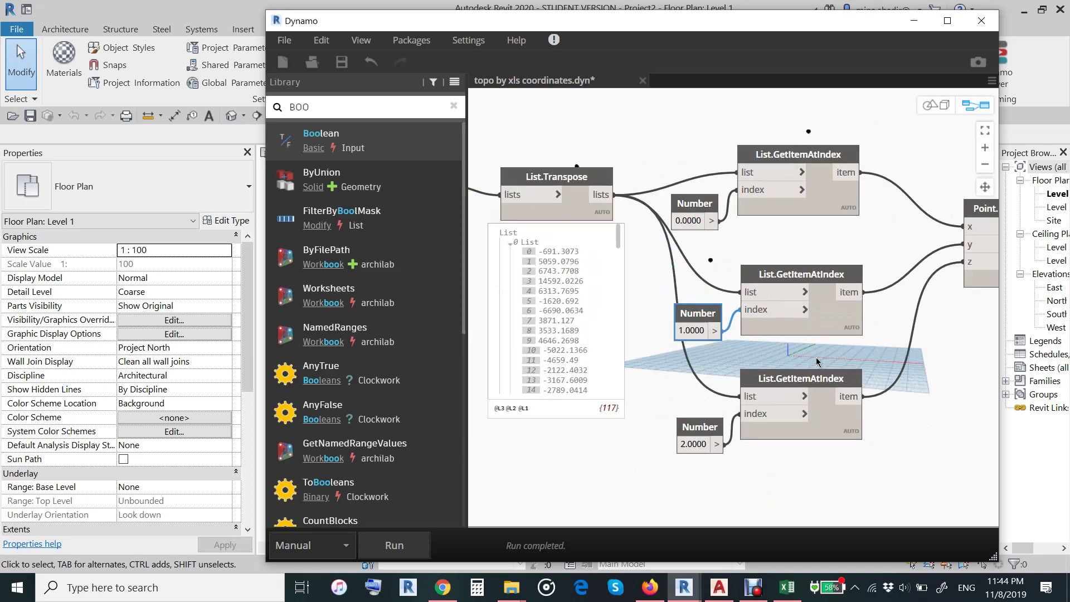
middle_click_drag(817, 363, 771, 332)
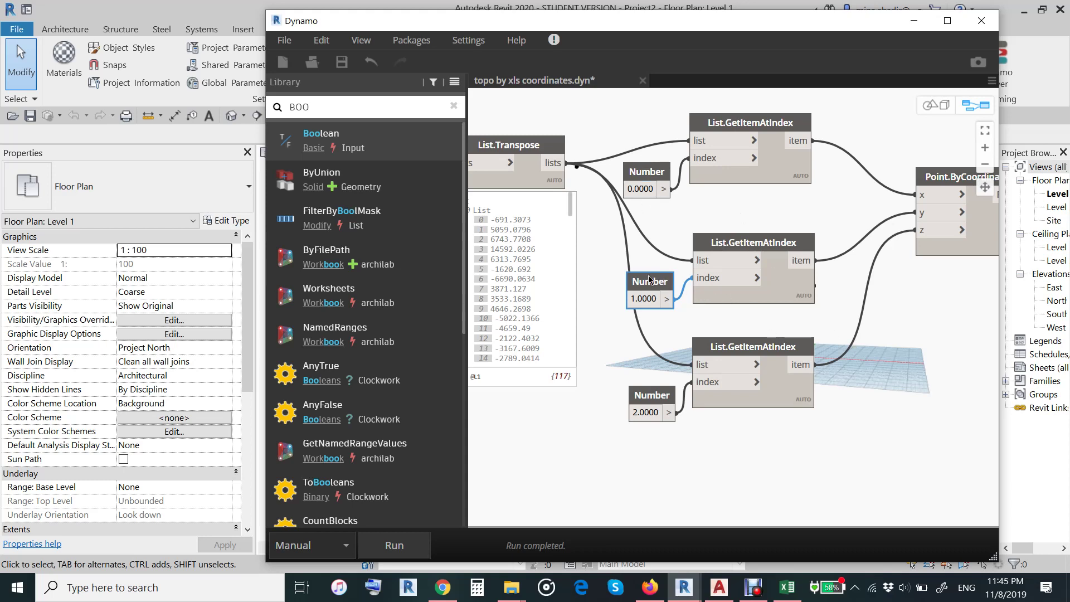
middle_click_drag(876, 429, 765, 438)
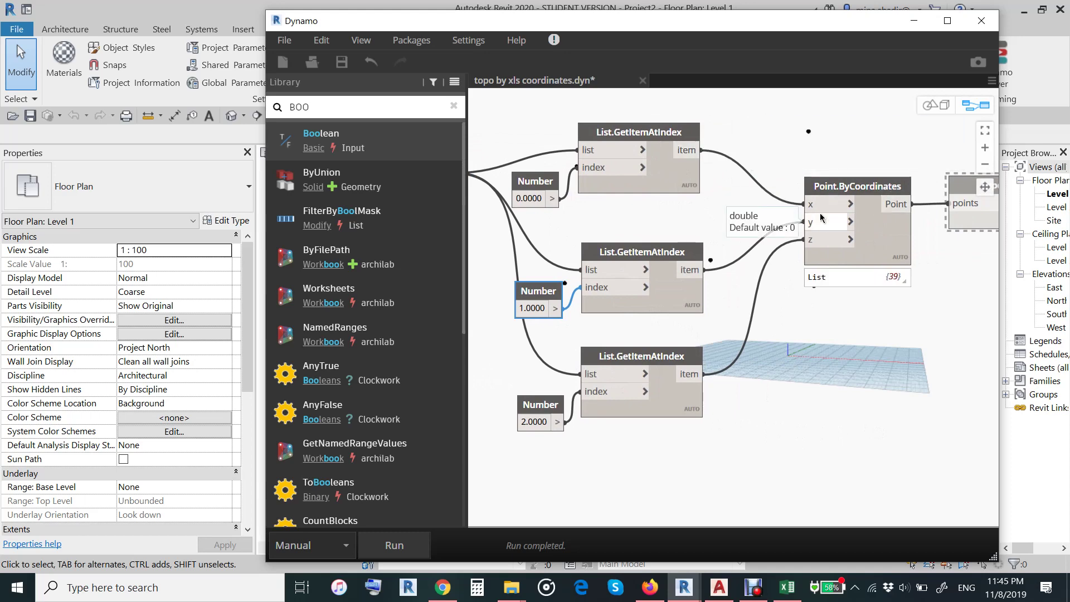
scroll(753, 285, "down", 2)
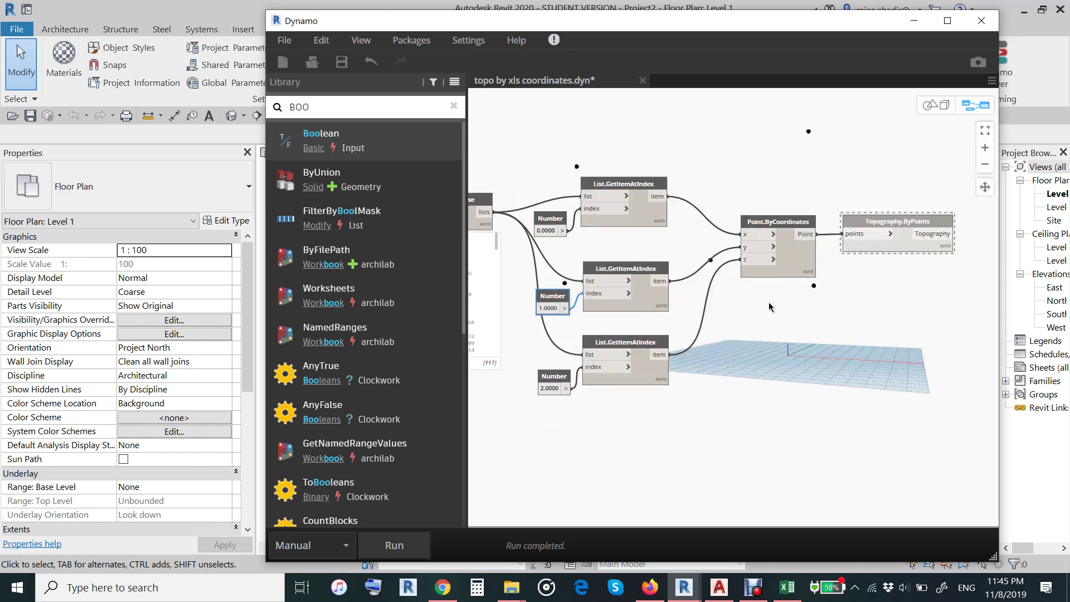
scroll(750, 276, "up", 3)
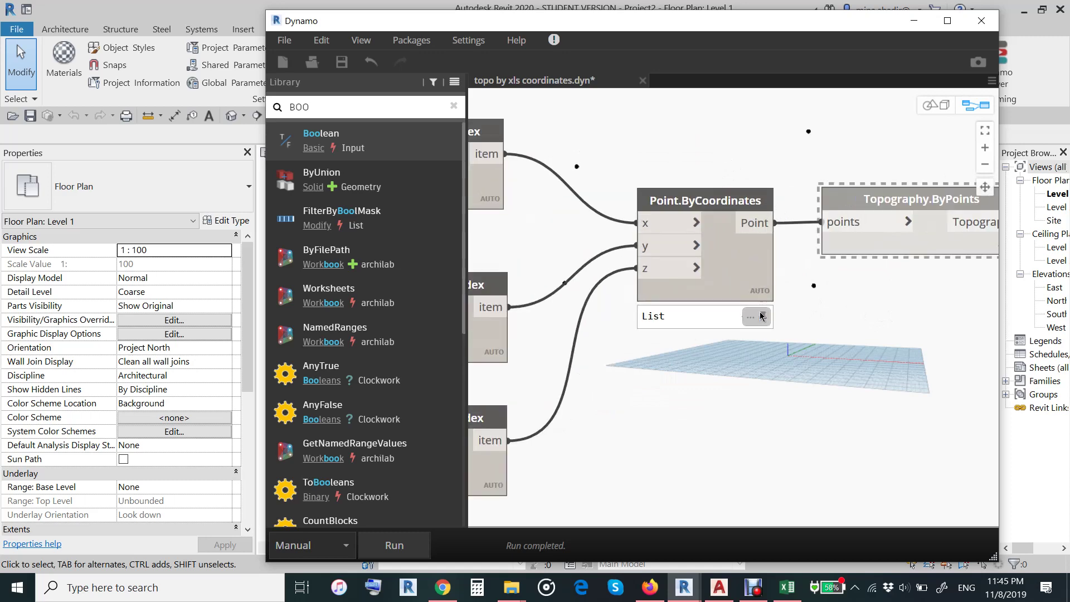
mouse_move(705, 316)
left_click(654, 330)
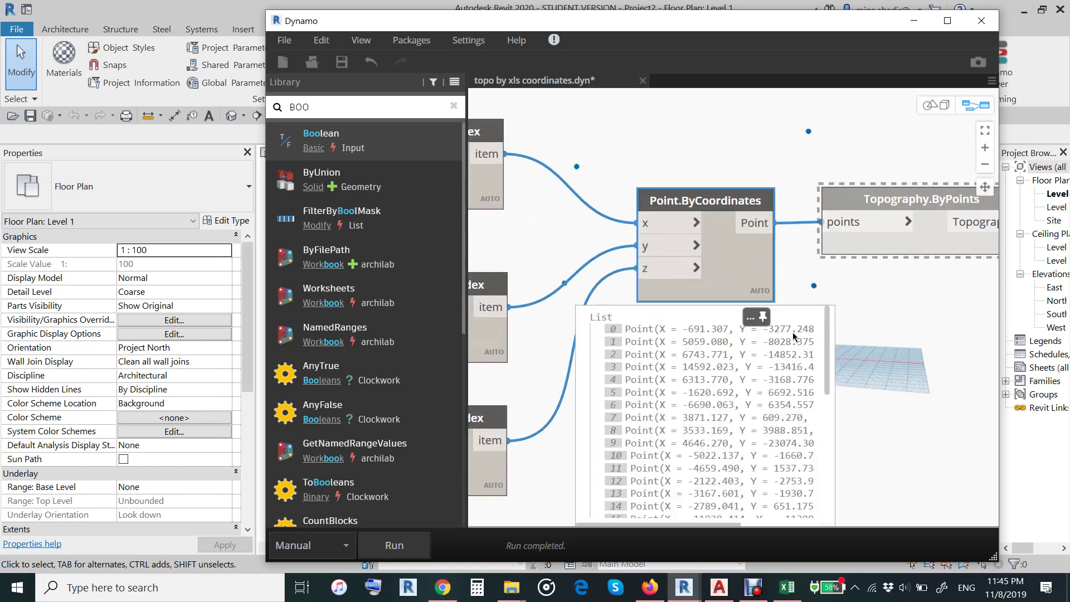
scroll(746, 373, "down", 2)
scroll(746, 373, "down", 3)
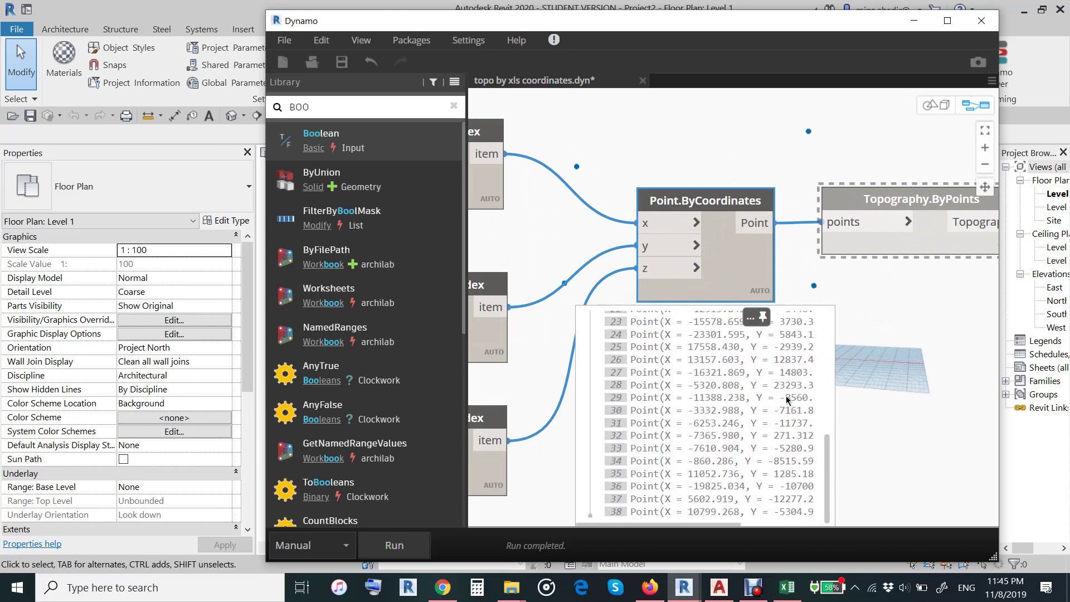
scroll(746, 373, "down", 2)
middle_click_drag(866, 313, 786, 335)
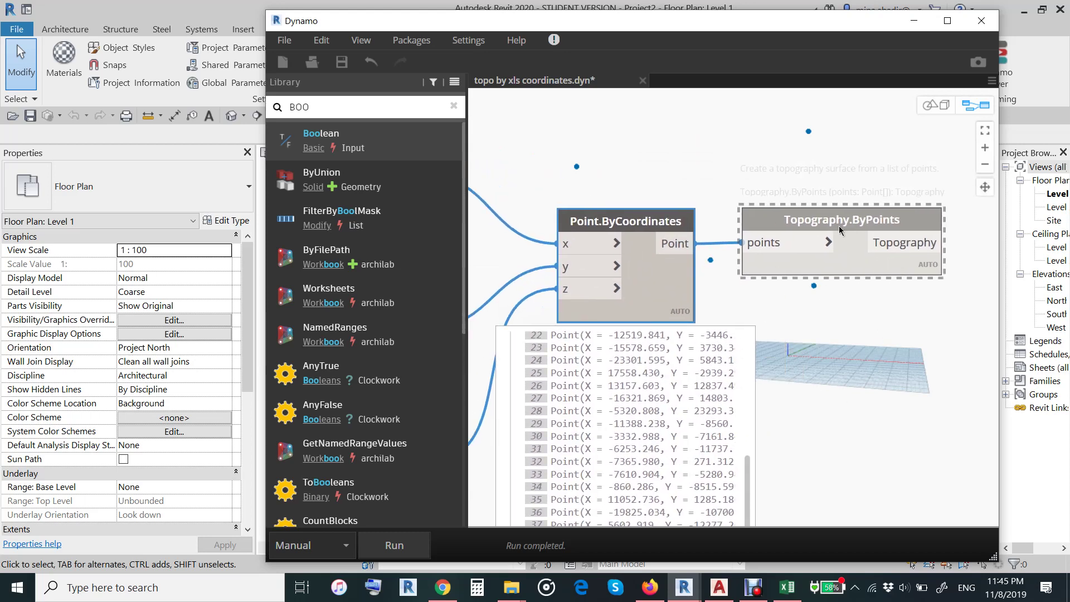
Step: Unfreeze Topography.ByPoints, run the graph, and minimise Dynamo to see the points on Level 1
right_click(839, 227)
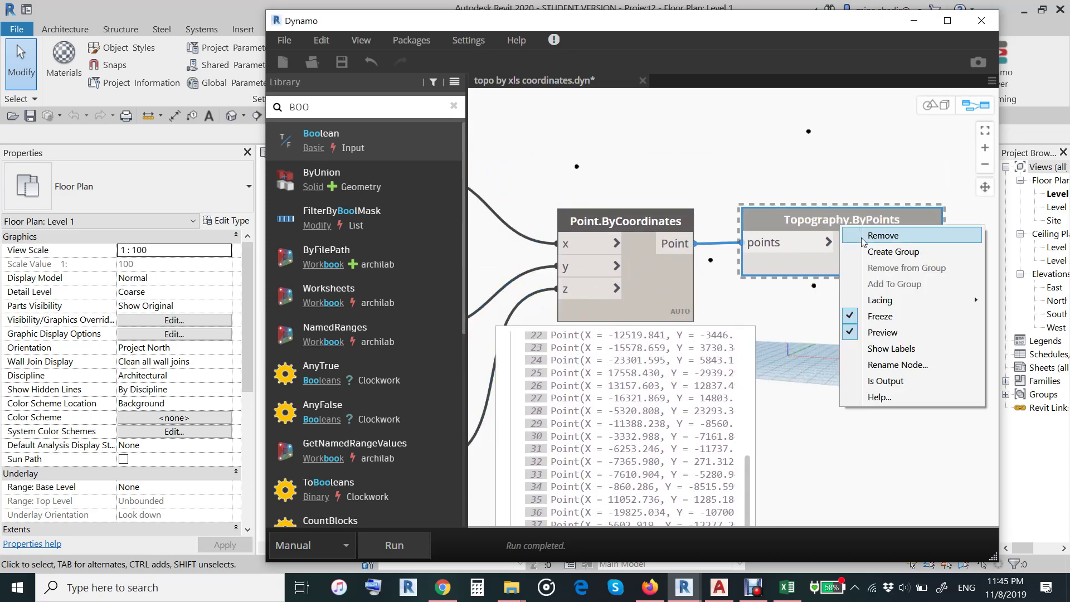
left_click(880, 317)
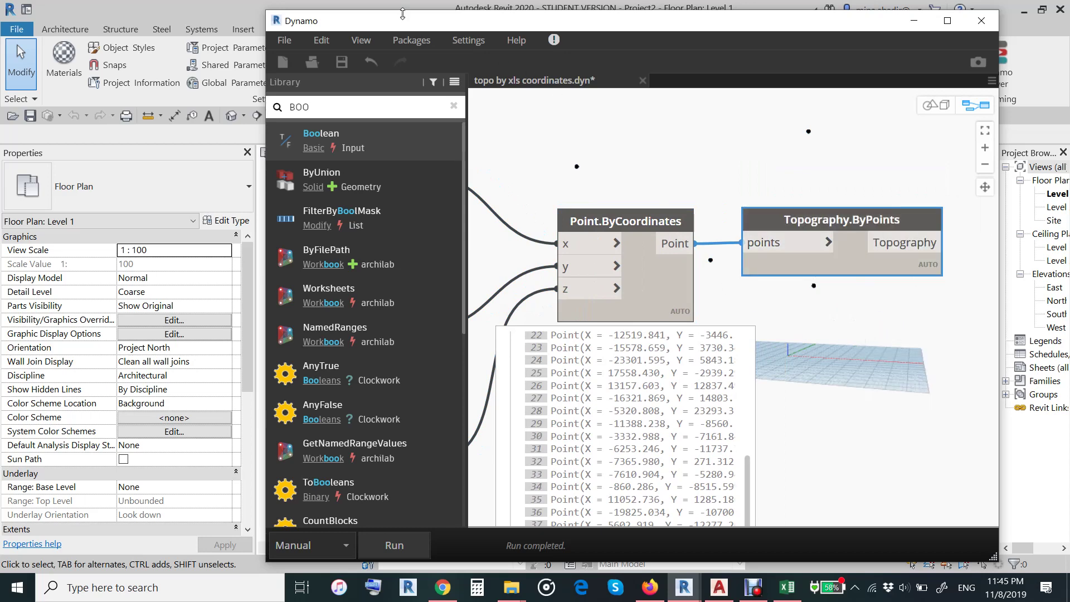
left_click_drag(402, 14, 952, 42)
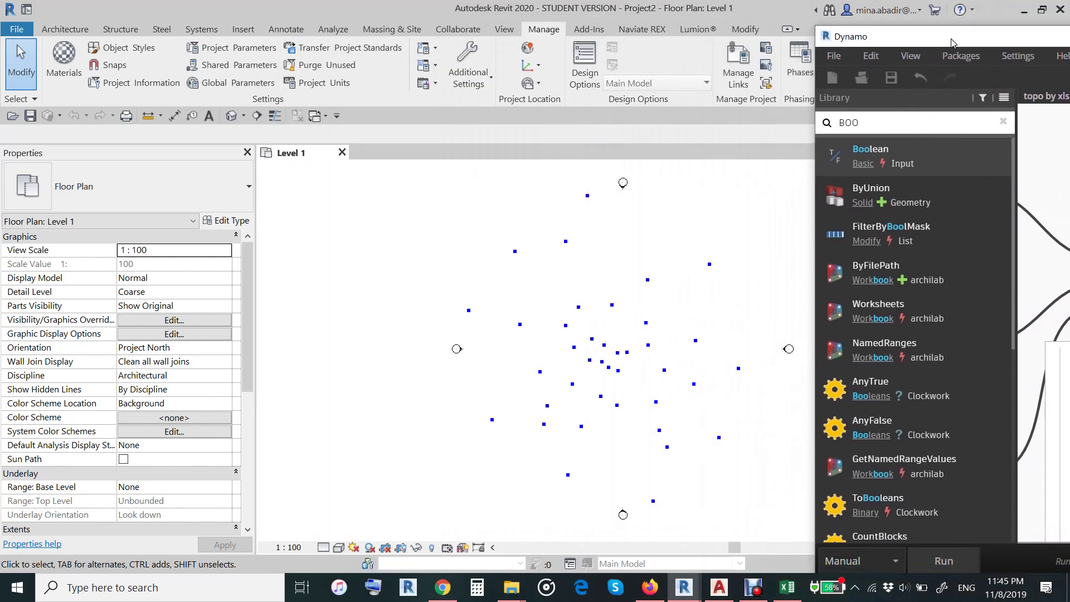
left_click(955, 559)
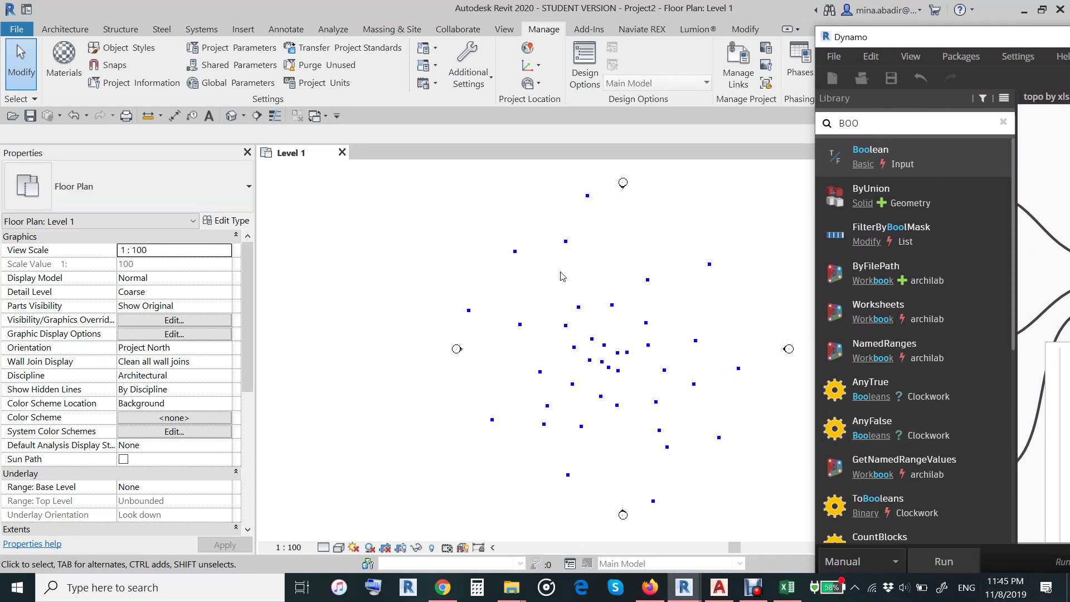
scroll(557, 276, "down", 4)
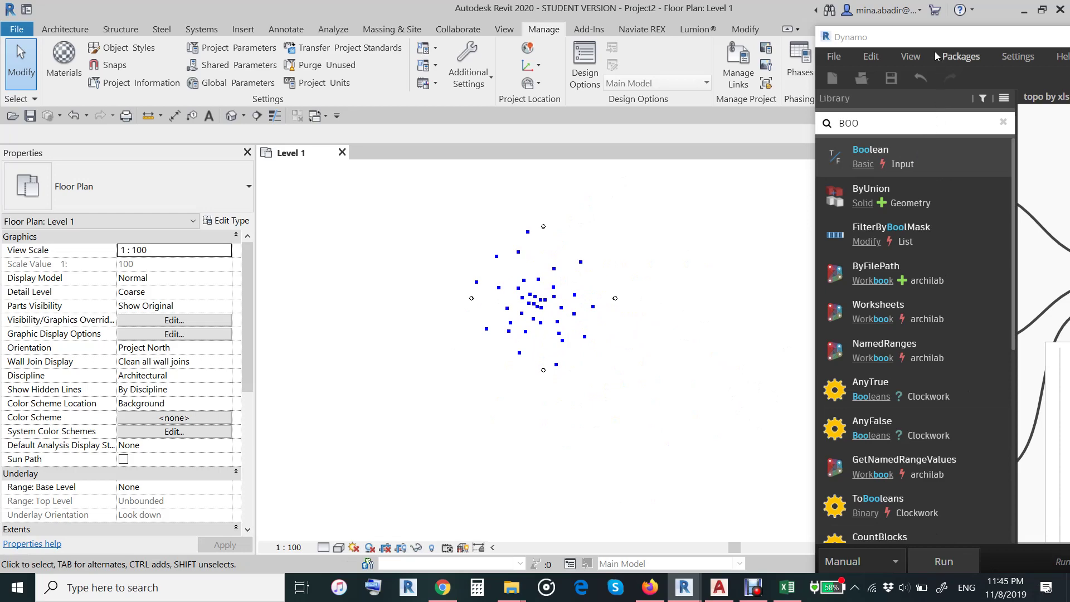
left_click_drag(935, 37, 472, 38)
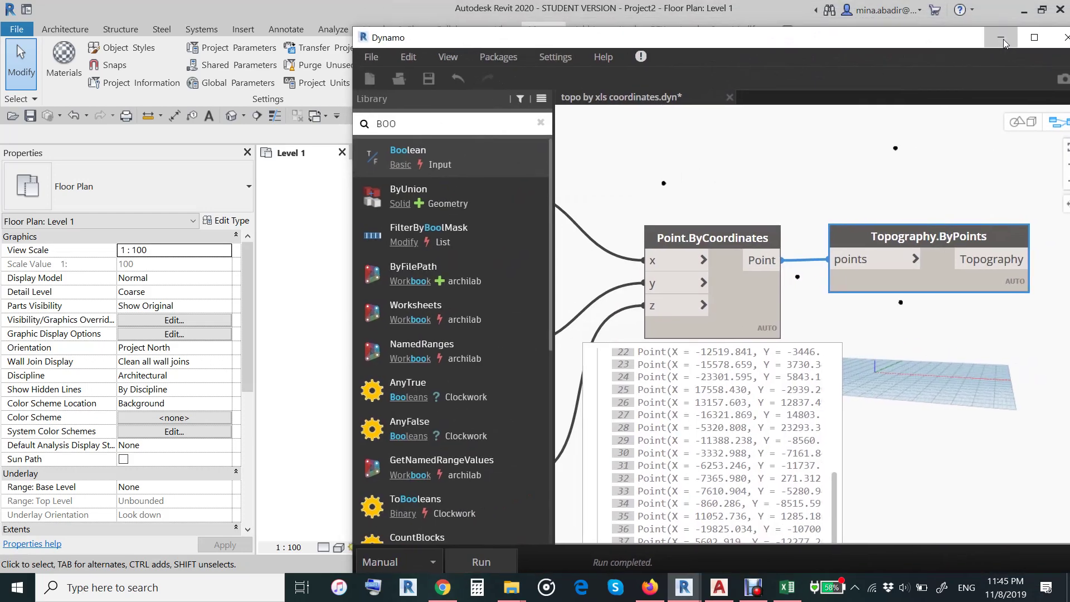
left_click(1001, 38)
scroll(513, 292, "up", 4)
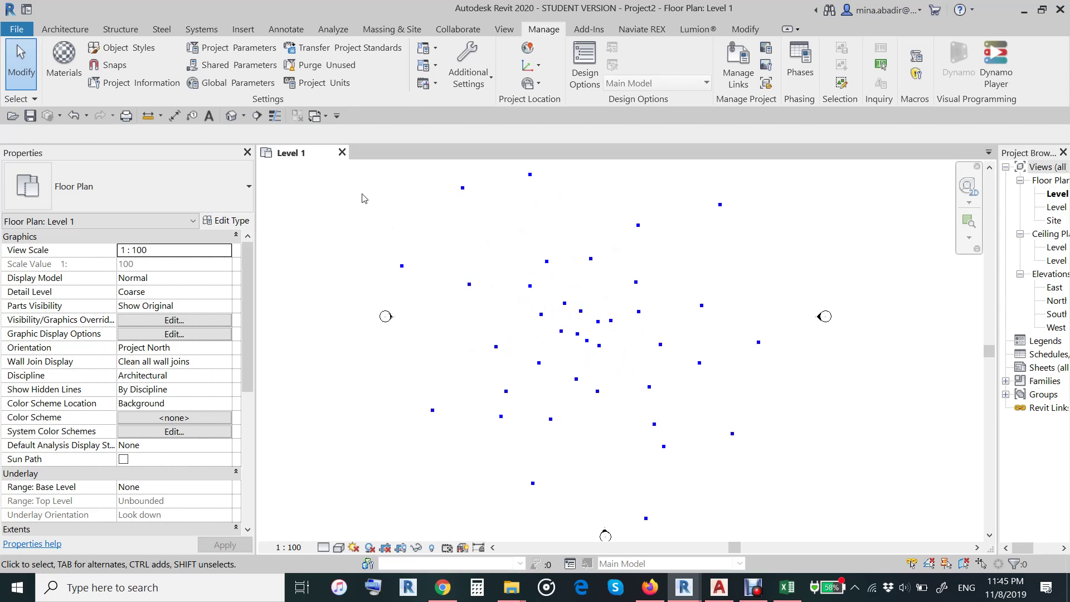
Step: Show the Site floor plan in Shaded visual style, then switch to the default 3D view
left_click(1054, 221)
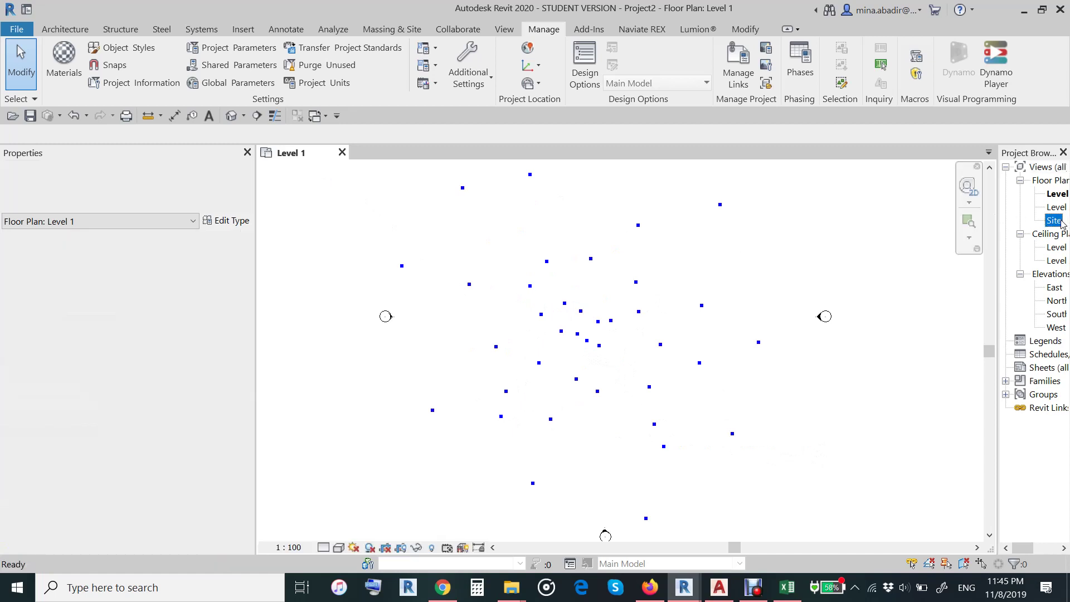
double_click(1055, 221)
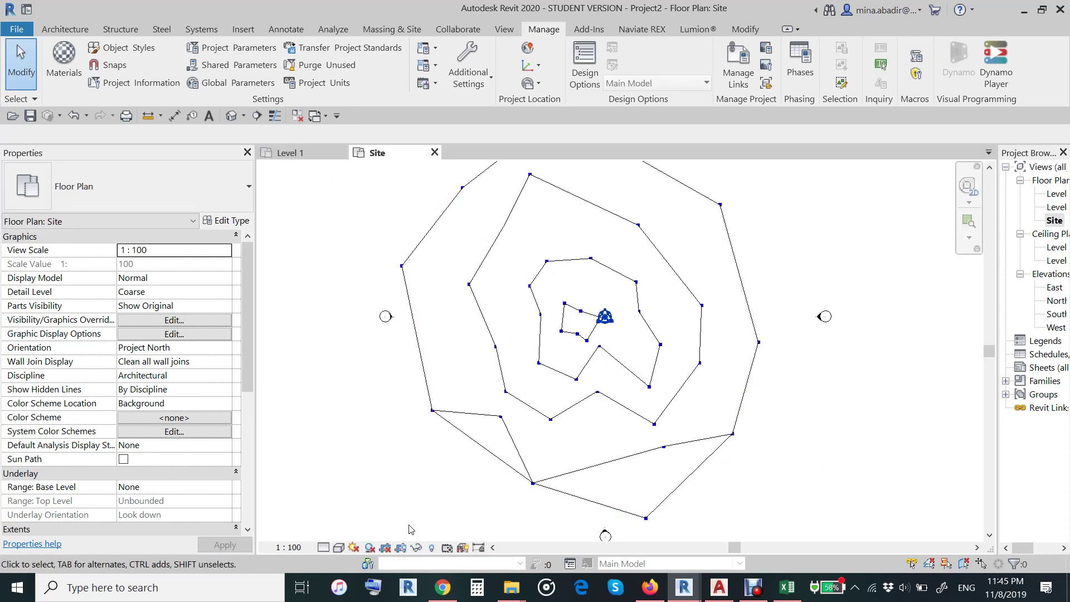
left_click(338, 547)
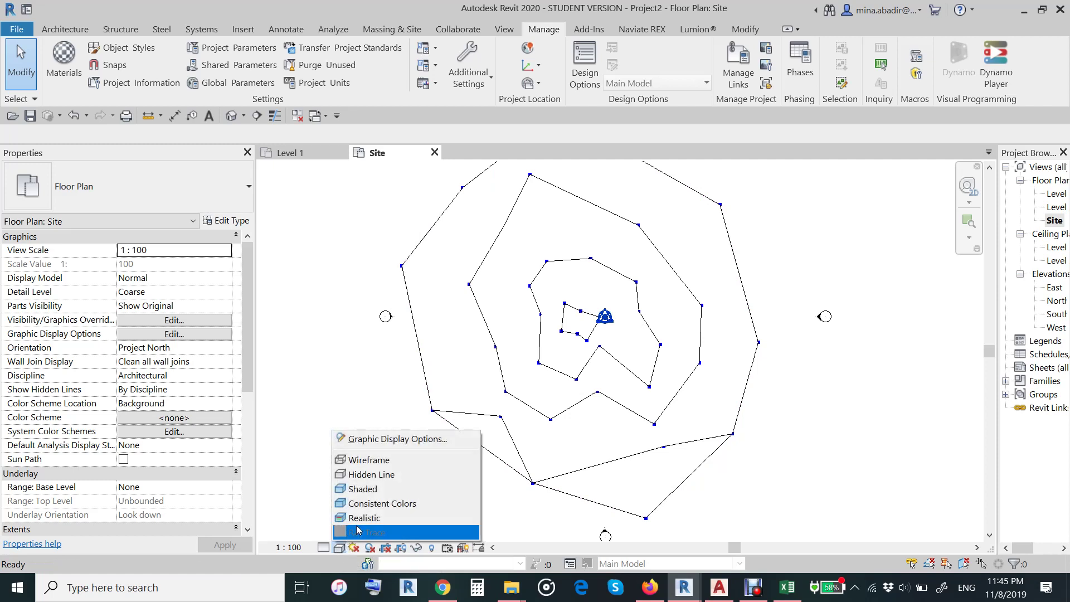
left_click(360, 494)
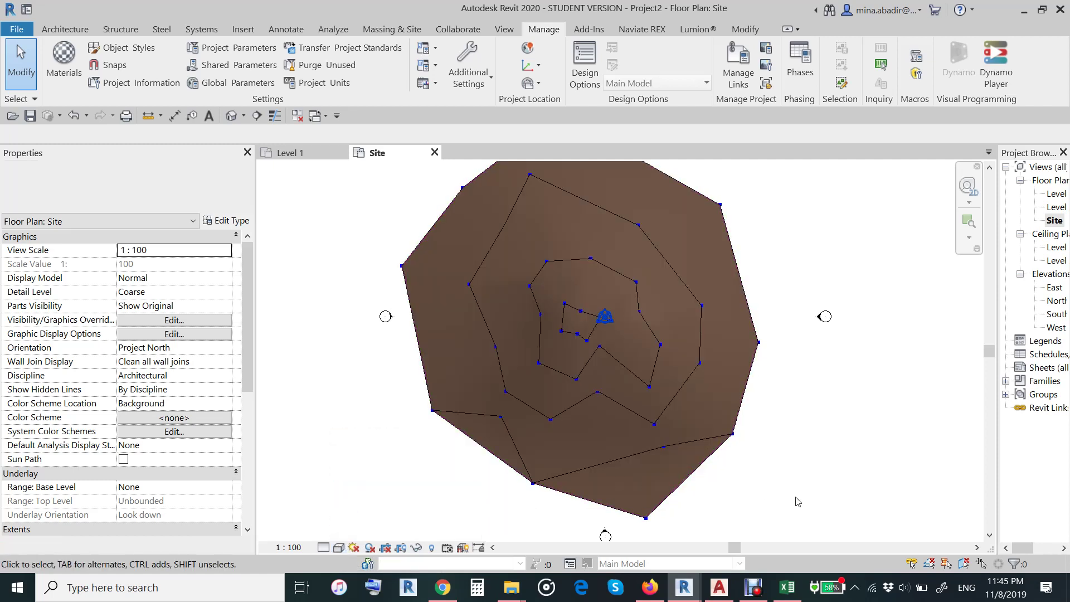
mouse_move(805, 496)
middle_mouse_down()
mouse_move(778, 458)
mouse_move(795, 510)
middle_mouse_up()
left_click(231, 116)
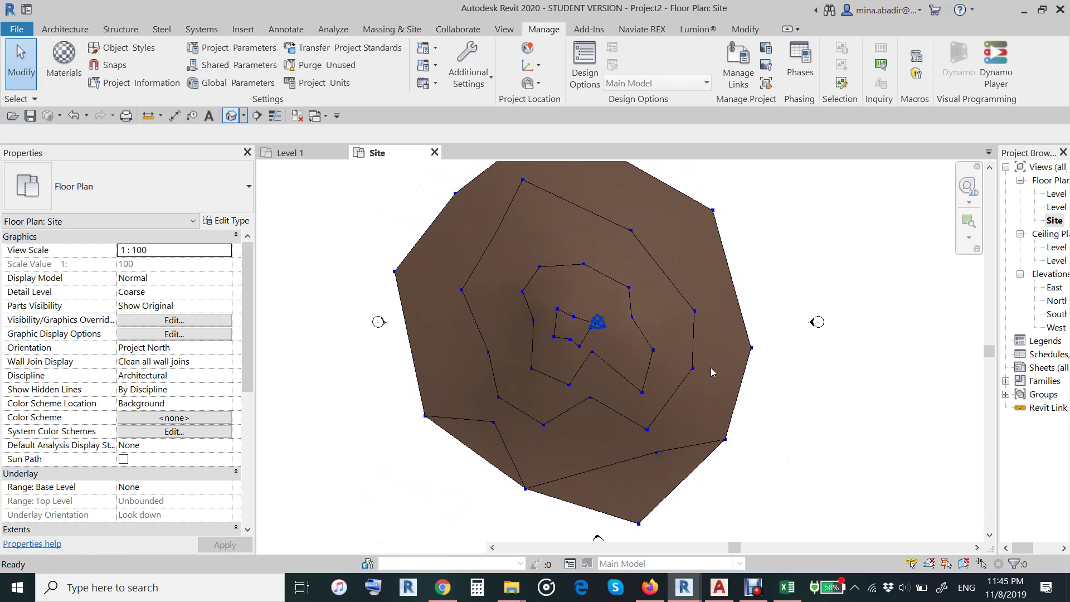
Step: Shade the 3D toposurface and orbit it to inspect the terrain, then return to Level 1
middle_click_drag(722, 406, 345, 551, "shift")
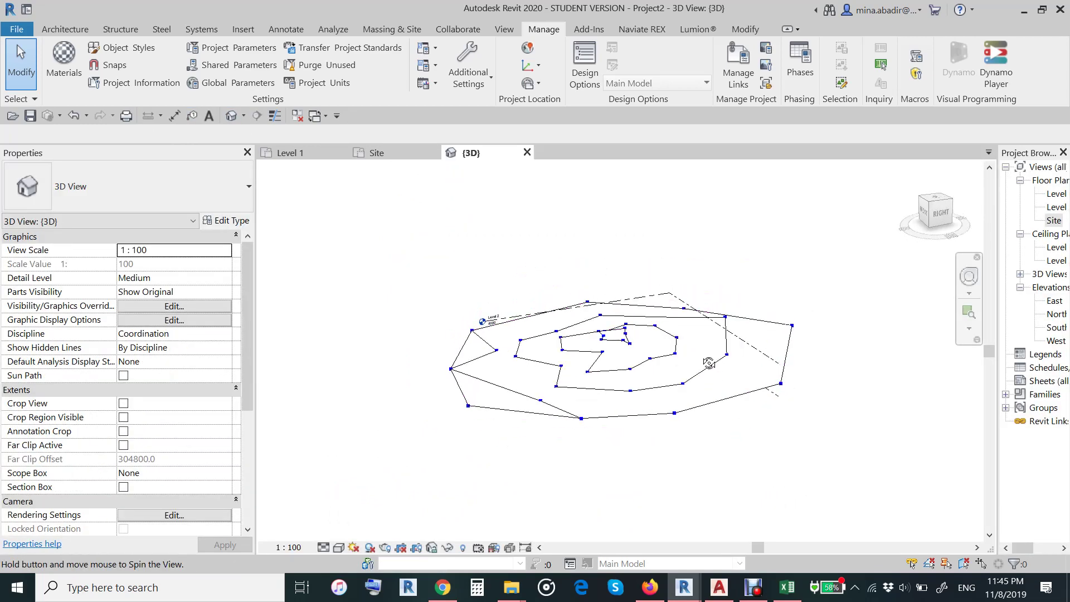
left_click(338, 547)
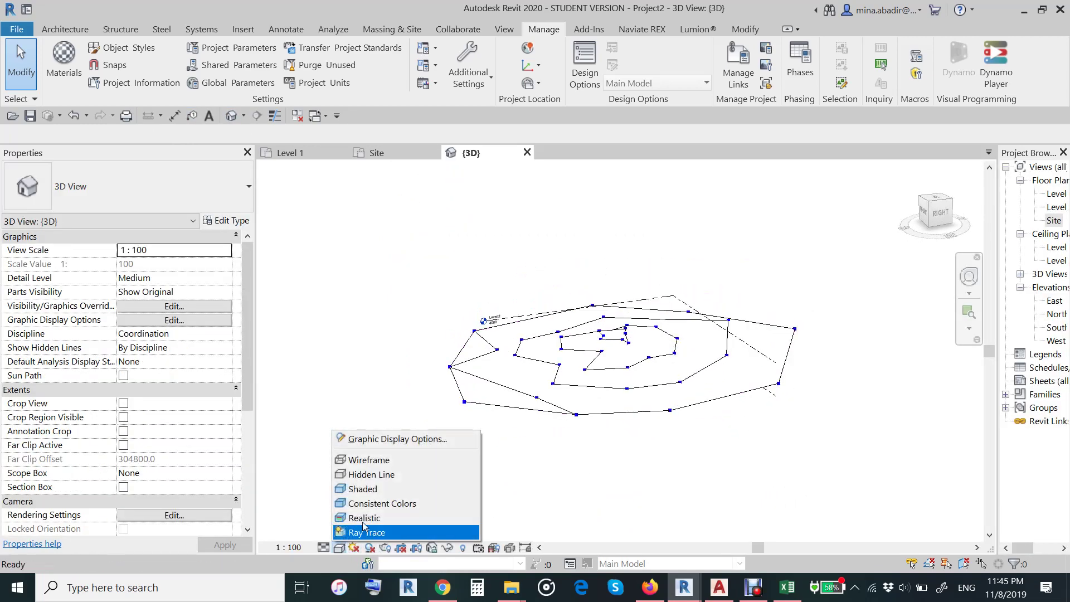
left_click(407, 489)
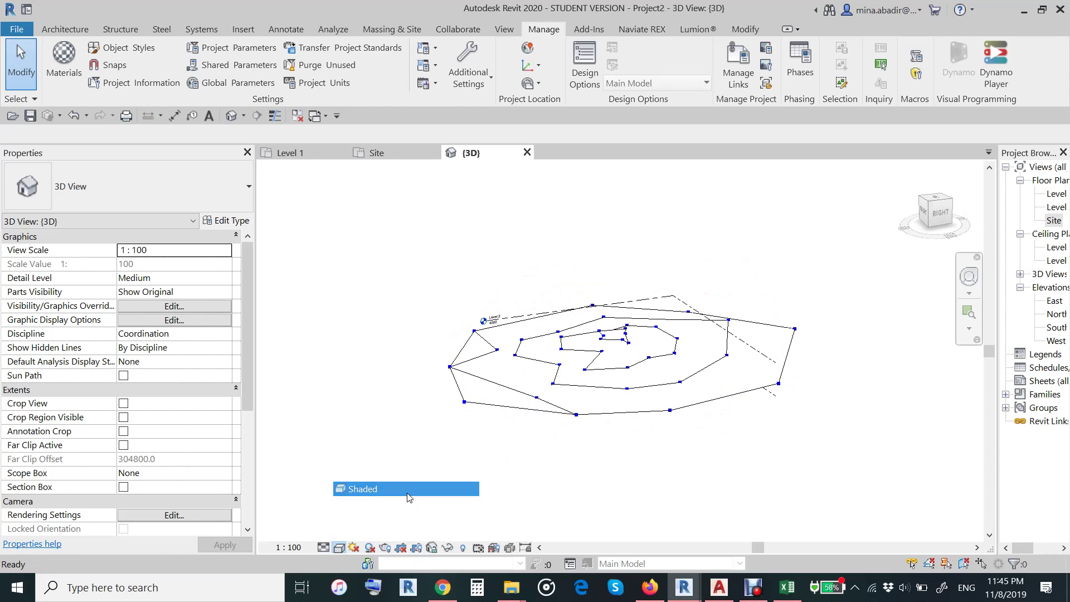
mouse_move(612, 434)
middle_mouse_down("shift")
mouse_move(609, 393)
mouse_move(770, 530)
middle_mouse_up("shift")
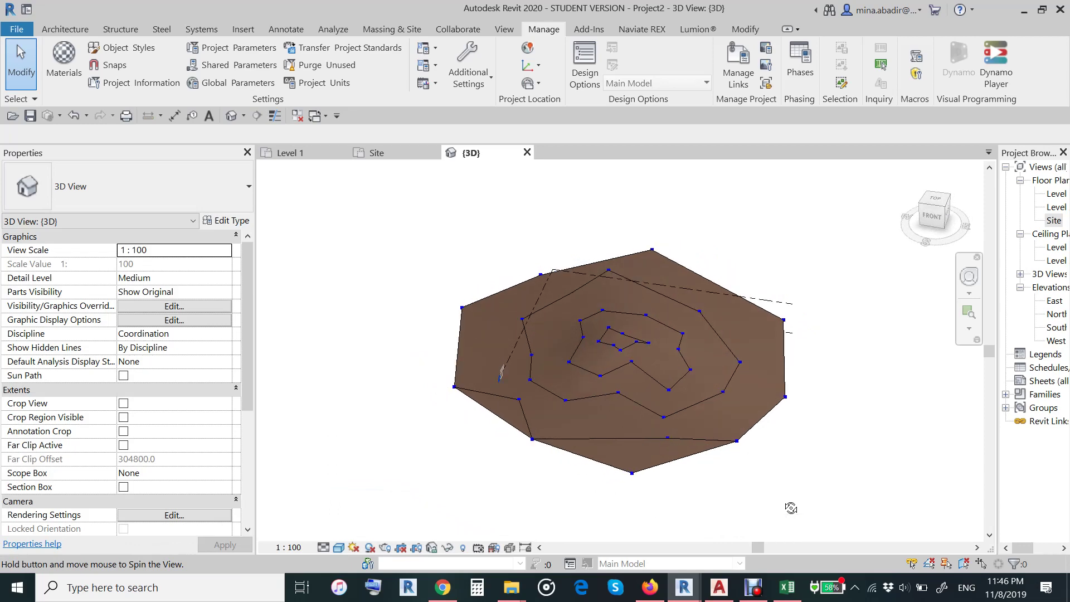
scroll(731, 376, "up", 3)
middle_click_drag(741, 390, 727, 365, "shift")
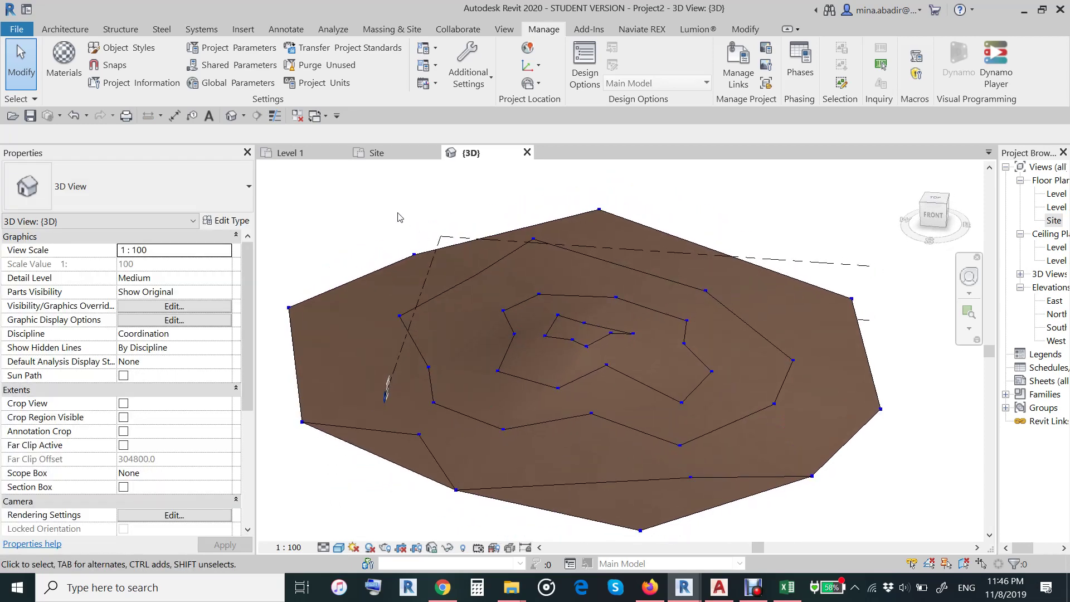
left_click(295, 153)
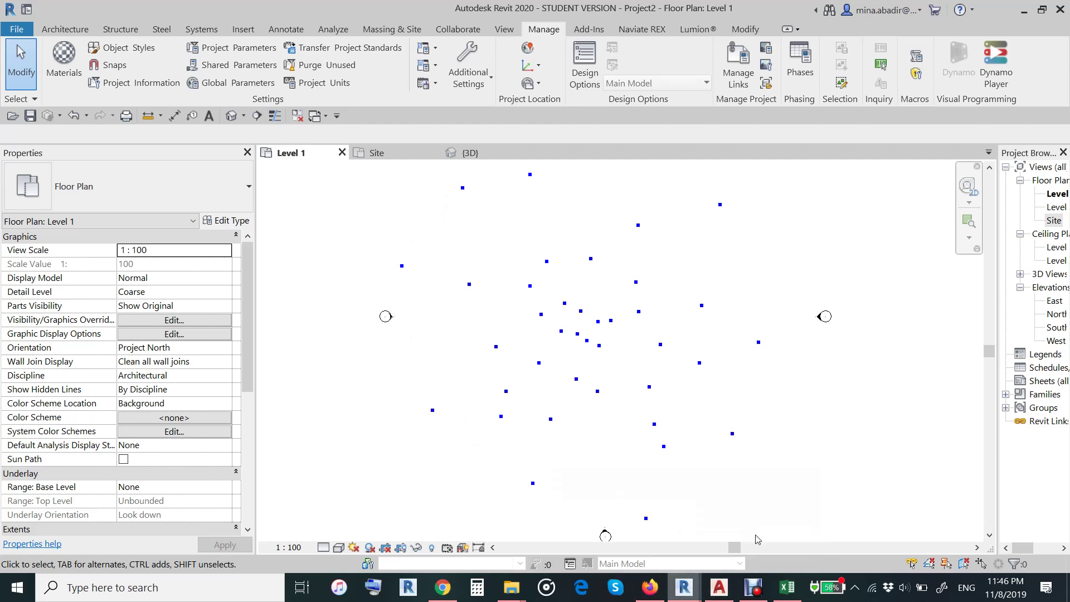
Step: Turn off the Point.ByCoordinates node's preview in Dynamo
left_click(757, 539)
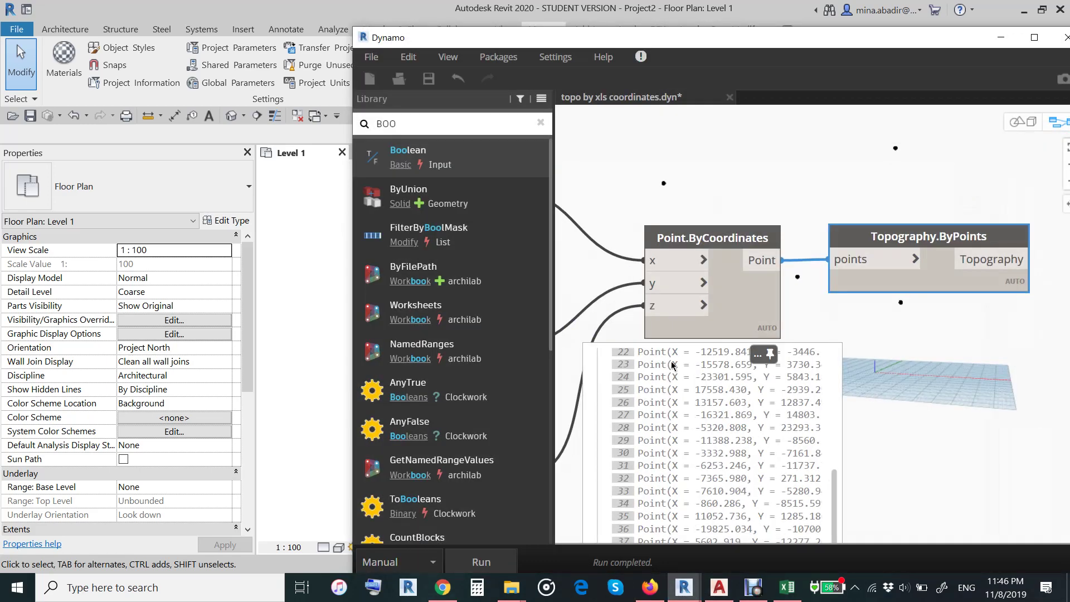
left_click(695, 268)
right_click(693, 272)
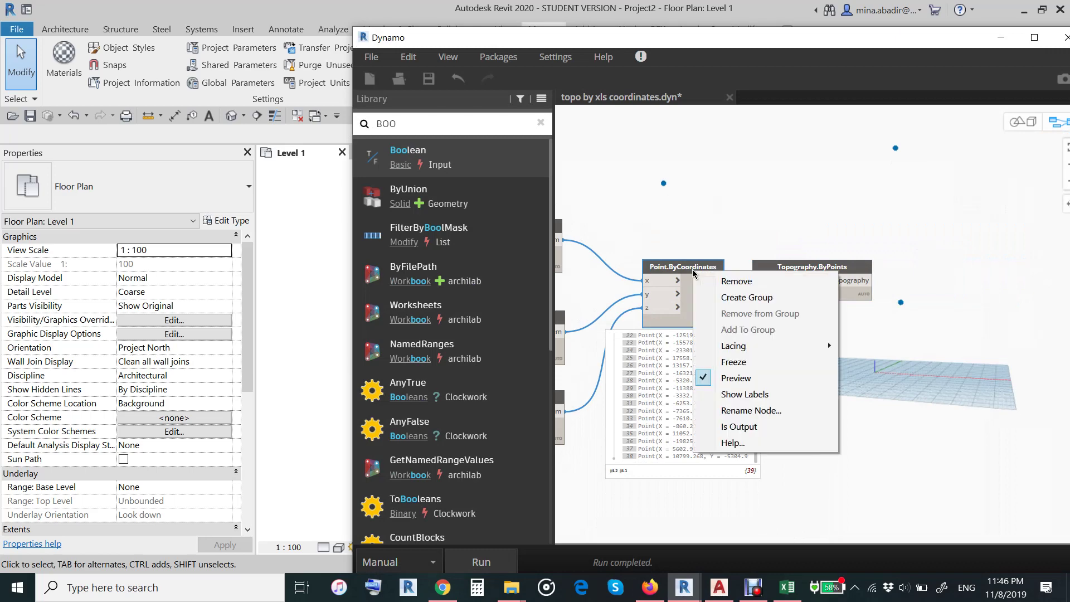
left_click(725, 379)
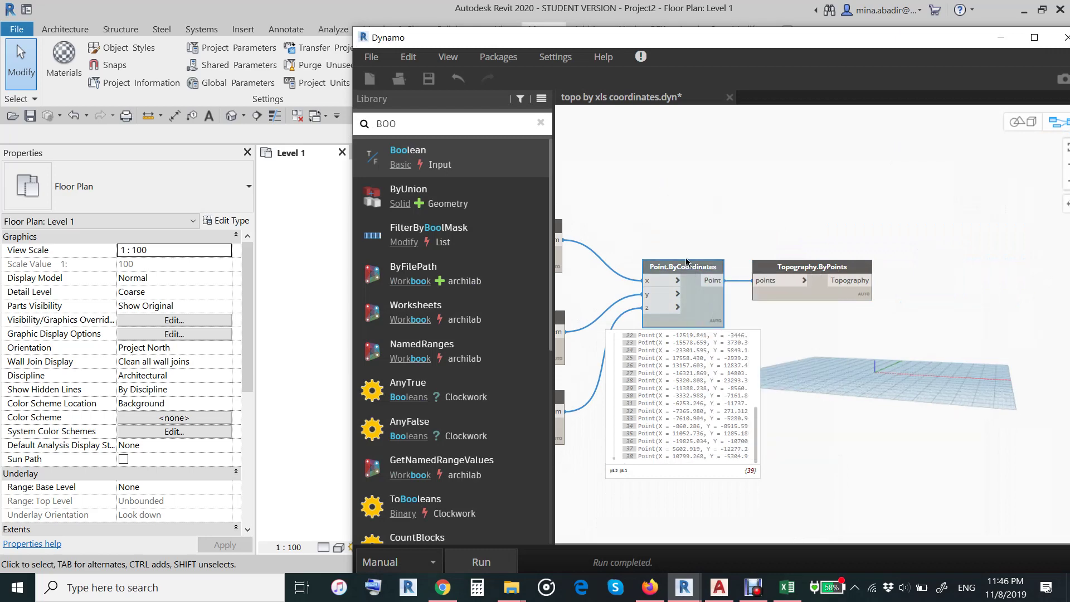
scroll(691, 261, "up", 3)
scroll(691, 262, "up", 3)
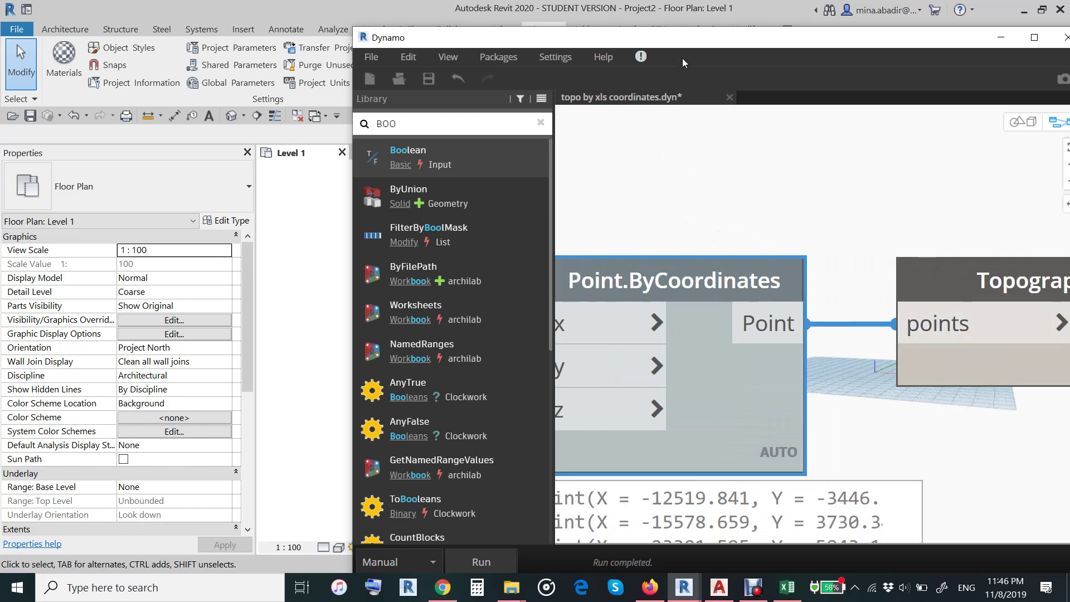
mouse_move(661, 42)
left_mouse_down()
mouse_move(955, 147)
mouse_move(936, 161)
mouse_move(925, 92)
left_mouse_up()
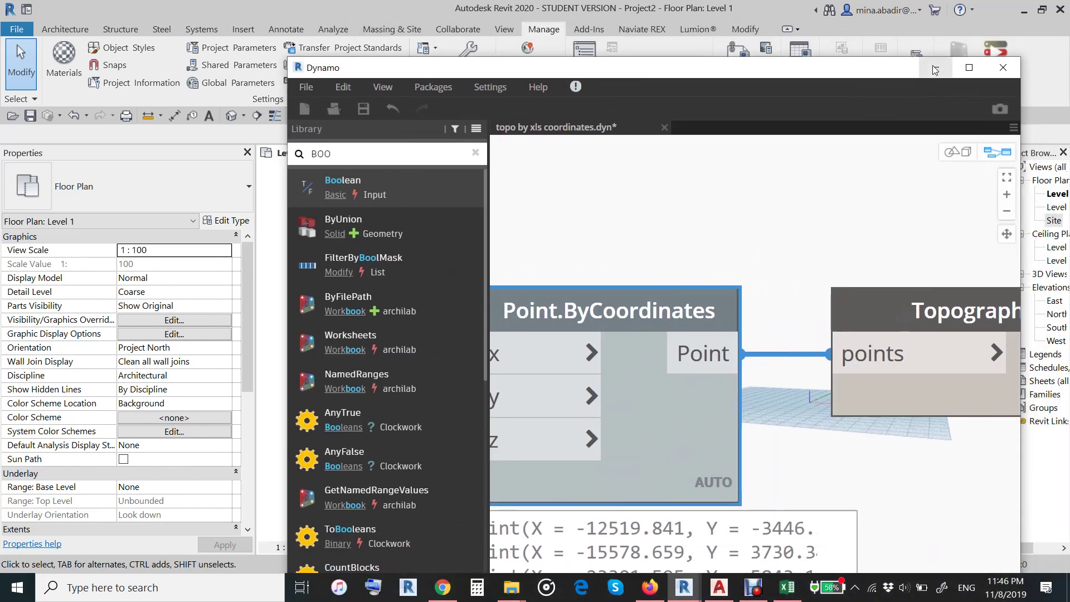
Step: Save the topo by xls coordinates.dyn graph and orbit the toposurface in Revit's 3D view
left_click(307, 88)
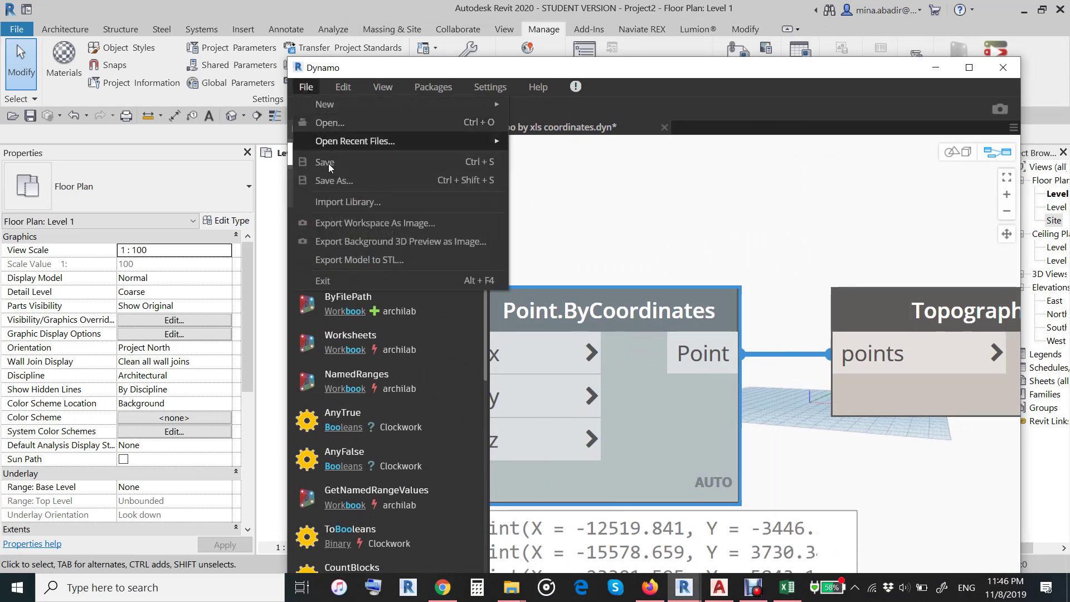
left_click(329, 162)
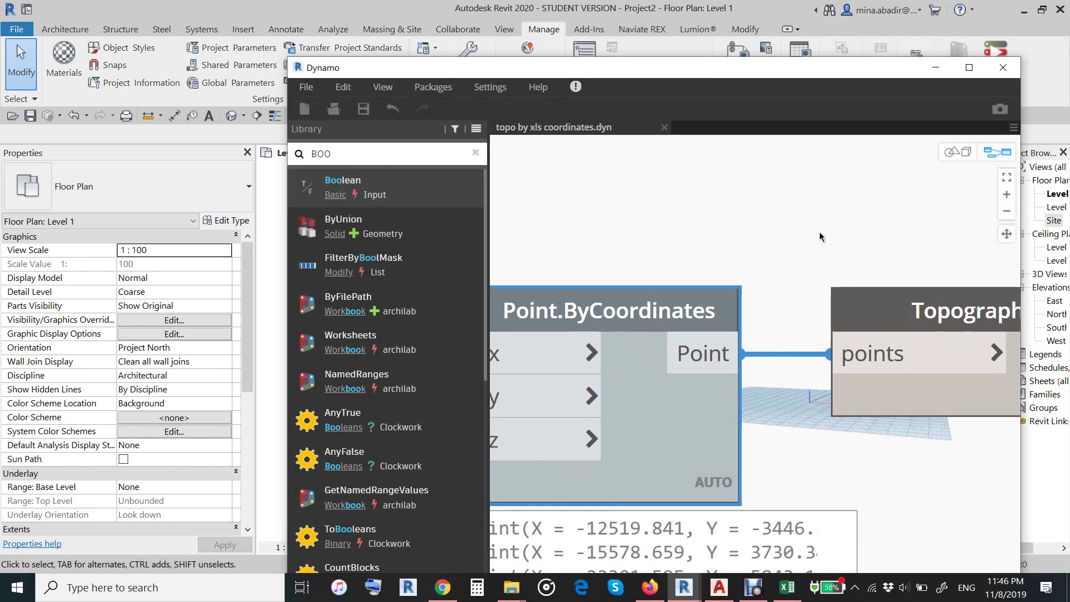
left_click(936, 68)
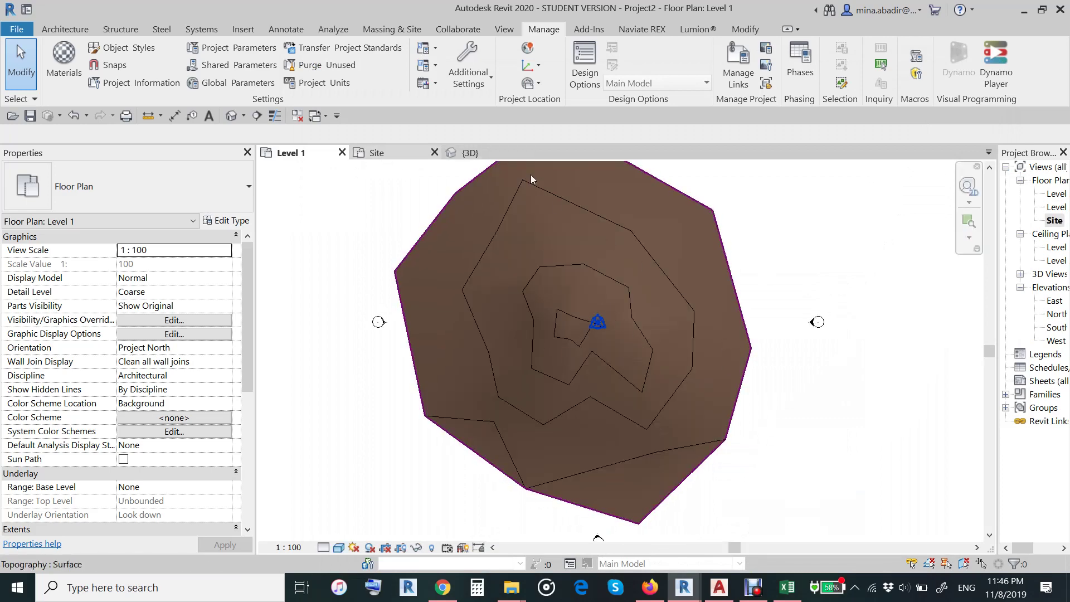
left_click(377, 153)
middle_click_drag(530, 222, 693, 309, "shift")
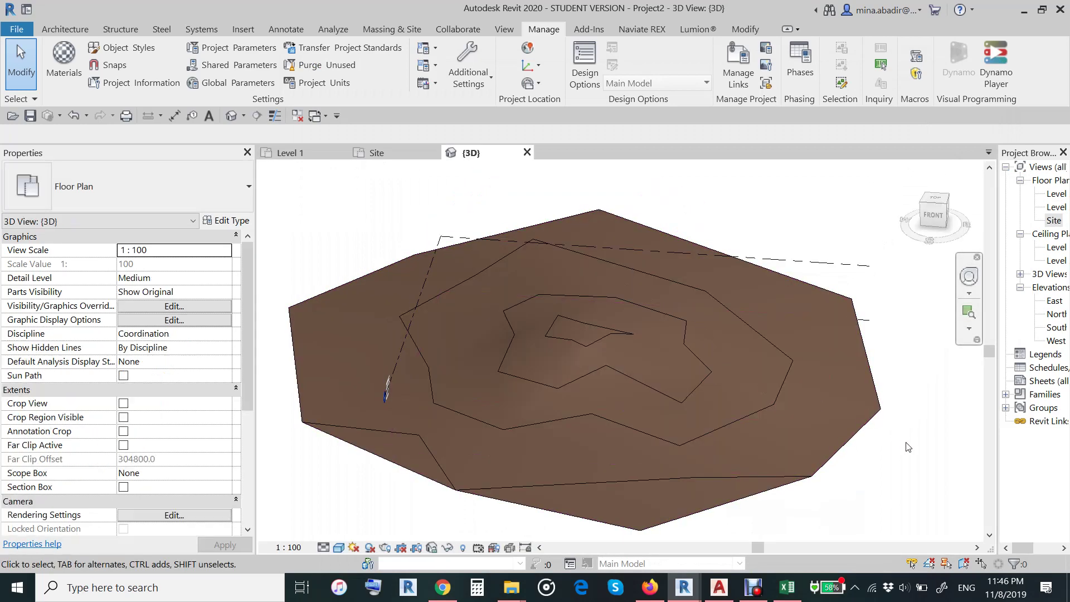
middle_click_drag(918, 476, 876, 470, "shift")
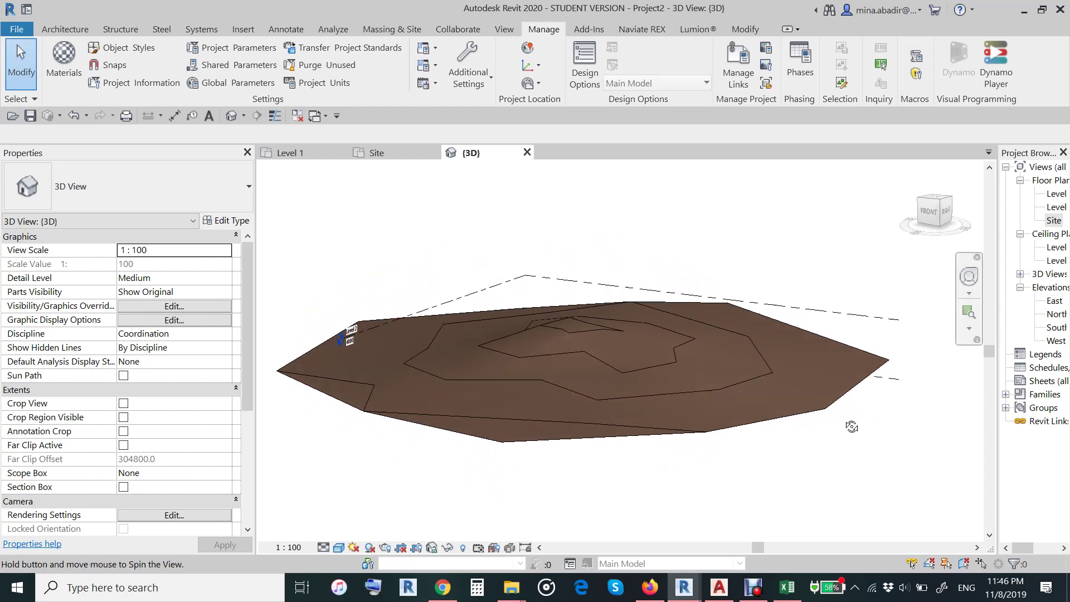
Step: Display the Site floor plan in Hidden Line visual style
left_click(376, 154)
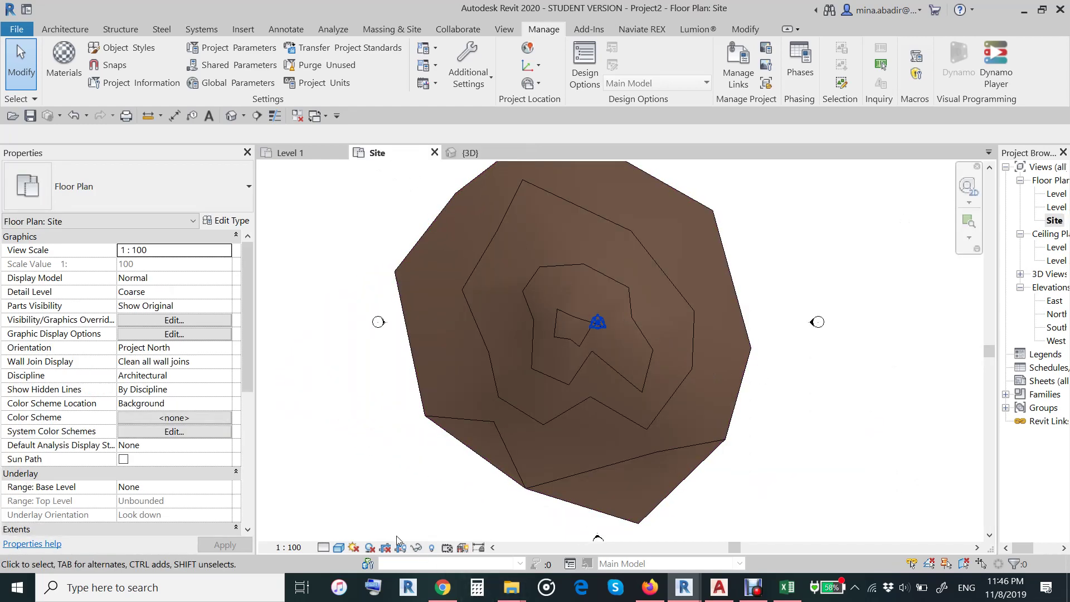
left_click(339, 547)
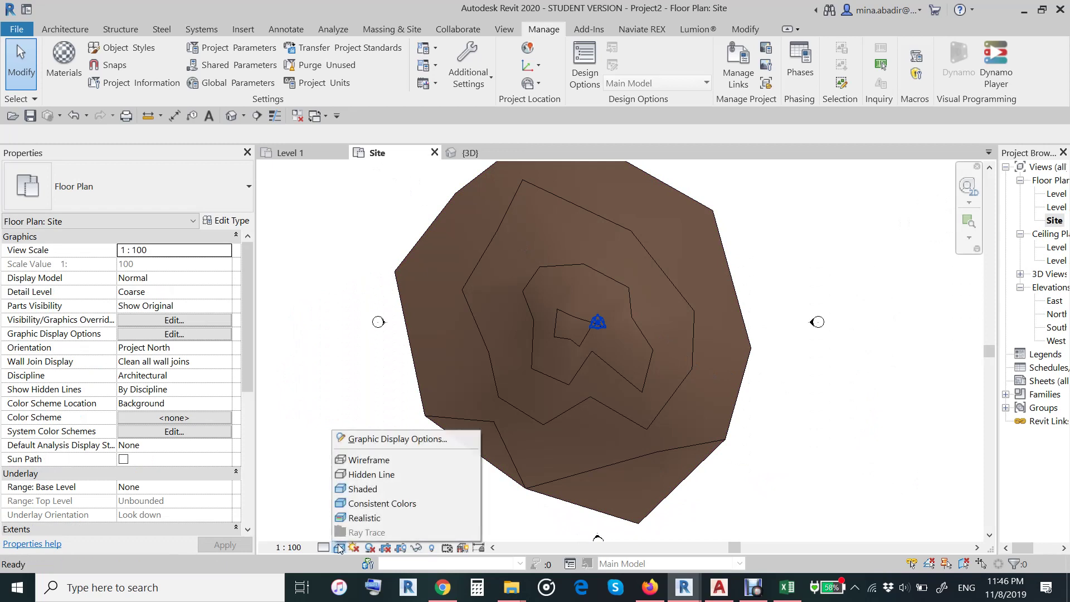
left_click(357, 478)
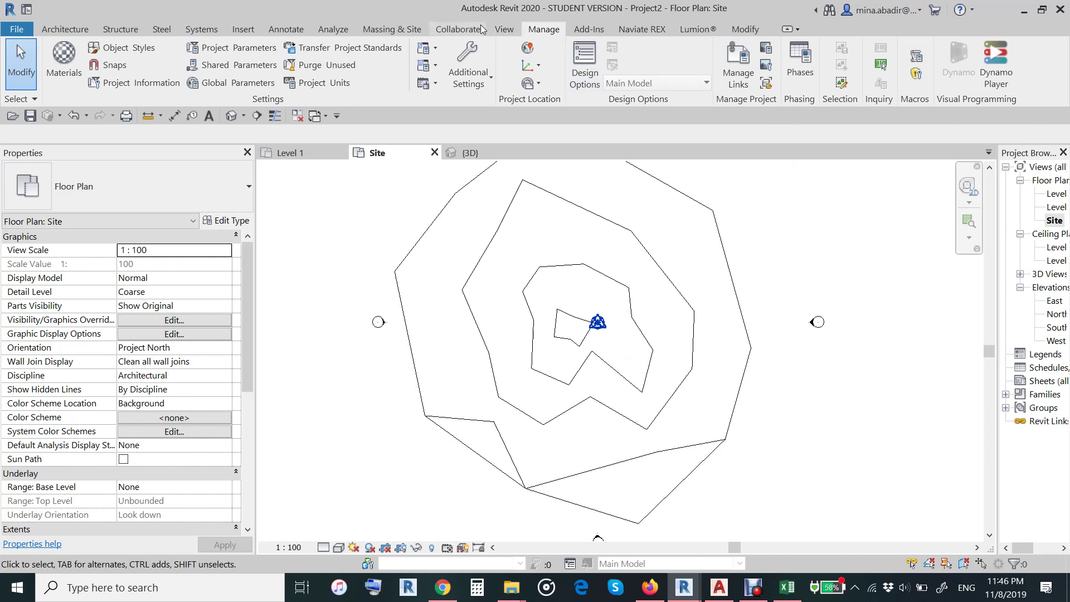
left_click(431, 32)
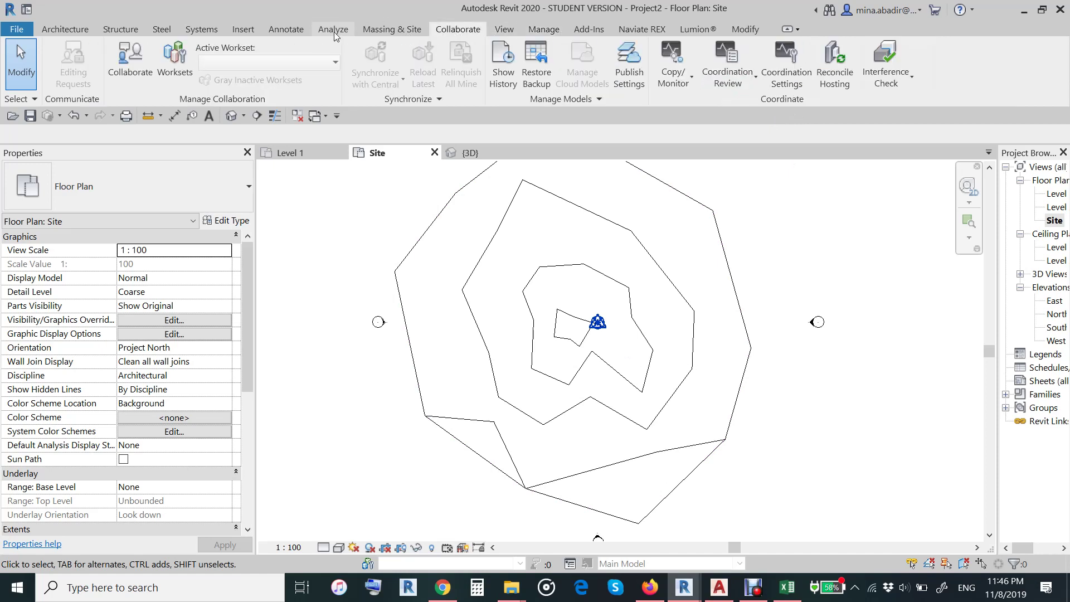
left_click(343, 32)
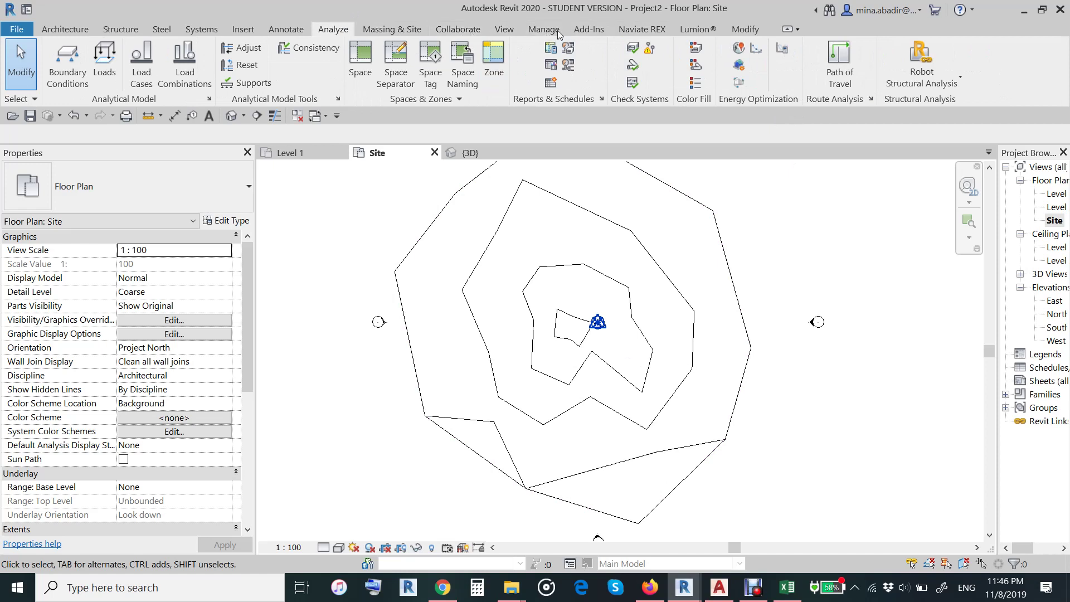
left_click(391, 29)
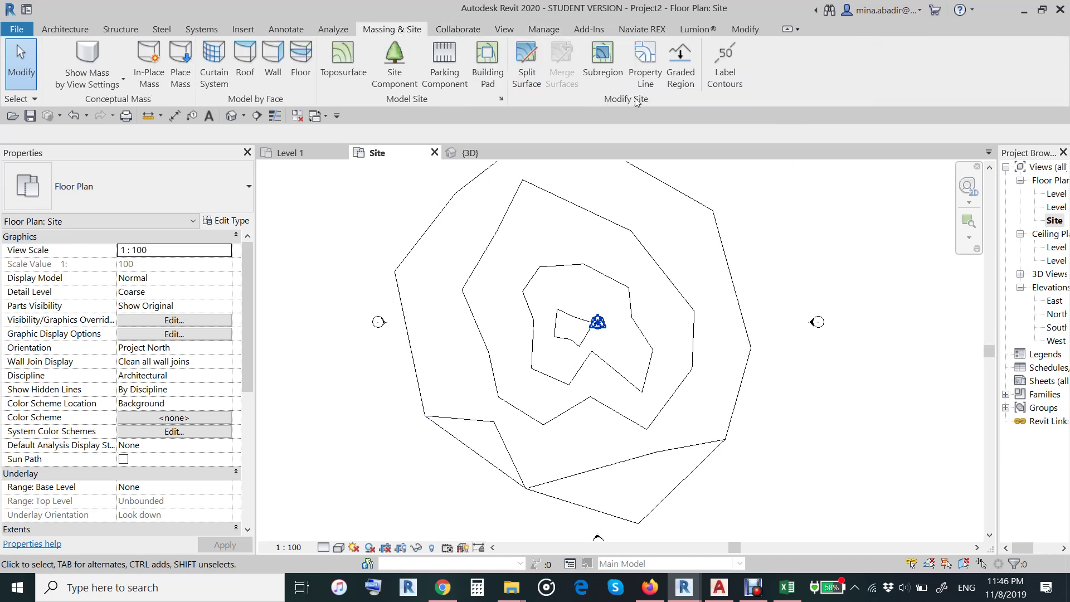
Step: Label the contours with one Label Contours line drawn across them
left_click(726, 66)
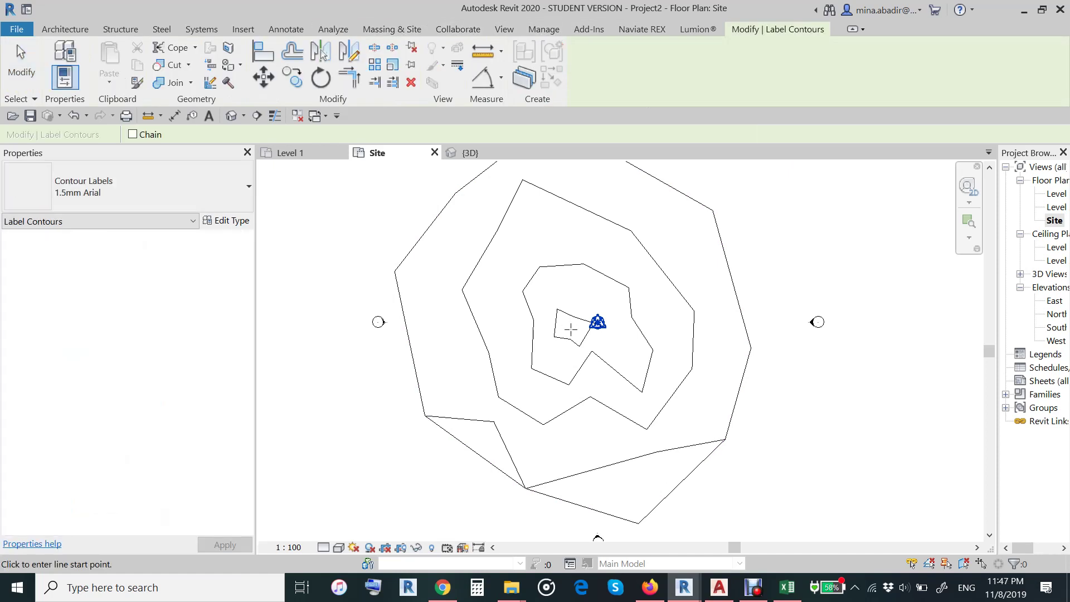
left_click(571, 329)
left_click(476, 486)
scroll(568, 360, "up", 5)
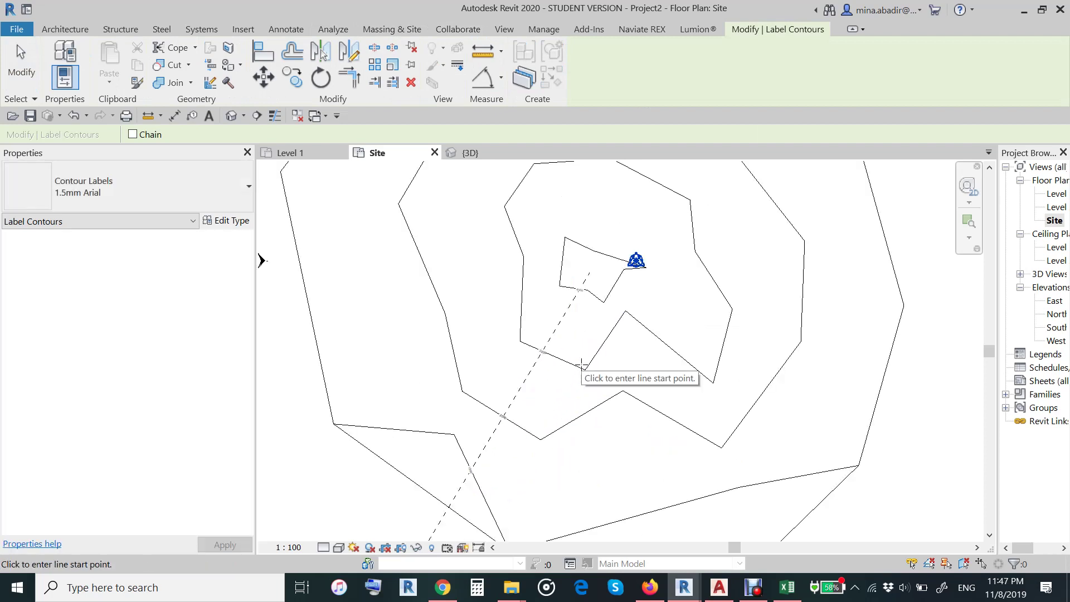
key("Escape")
key("Escape")
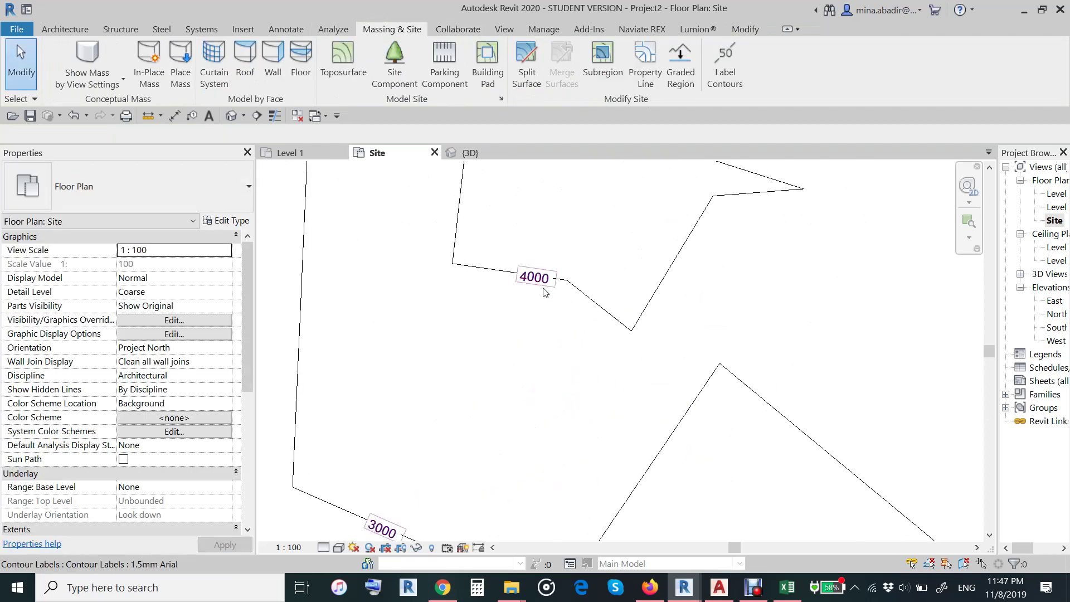
Step: Zoom and pan the Site plan to check the 4000, 3000, 2000 and 1000 labels
scroll(504, 394, "up", 2)
scroll(504, 393, "down", 1)
scroll(505, 394, "down", 3)
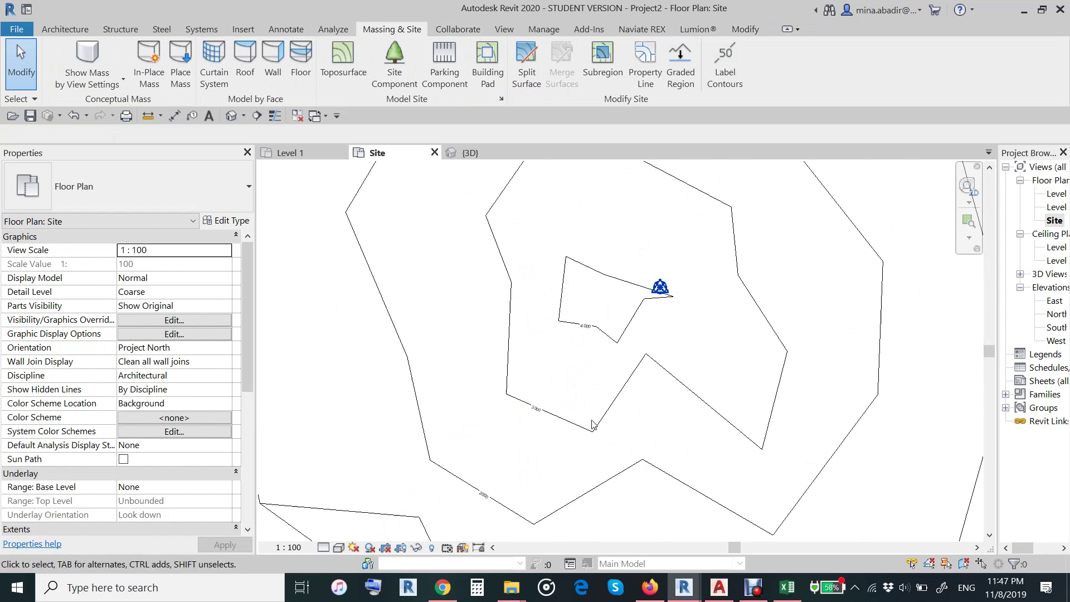
mouse_move(592, 414)
middle_mouse_down()
mouse_move(612, 407)
mouse_move(660, 300)
middle_mouse_up()
scroll(585, 390, "up", 2)
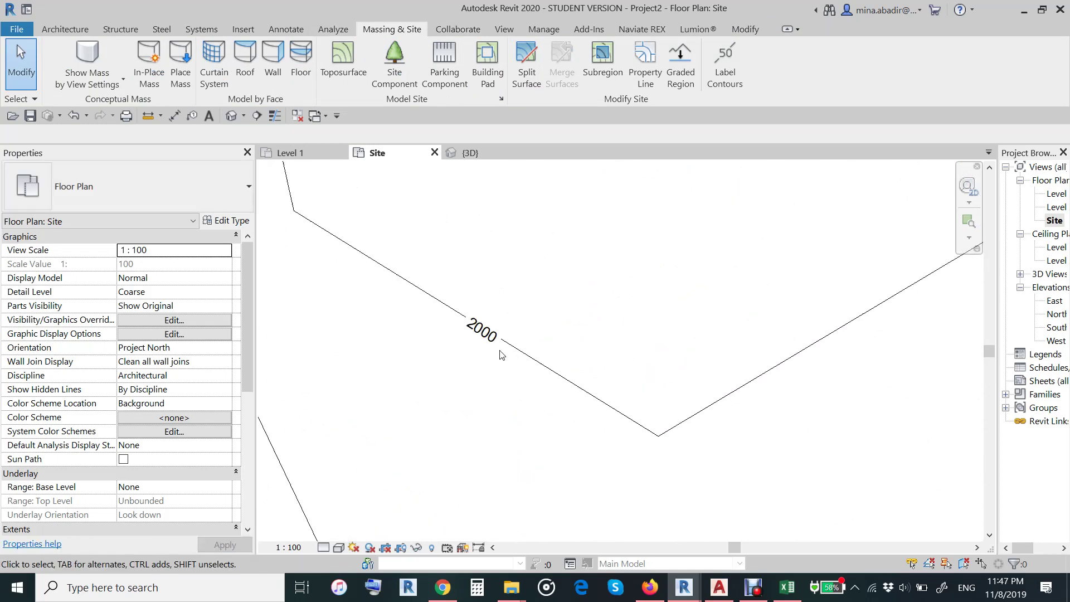
middle_click_drag(557, 390, 515, 355)
scroll(474, 396, "down", 2)
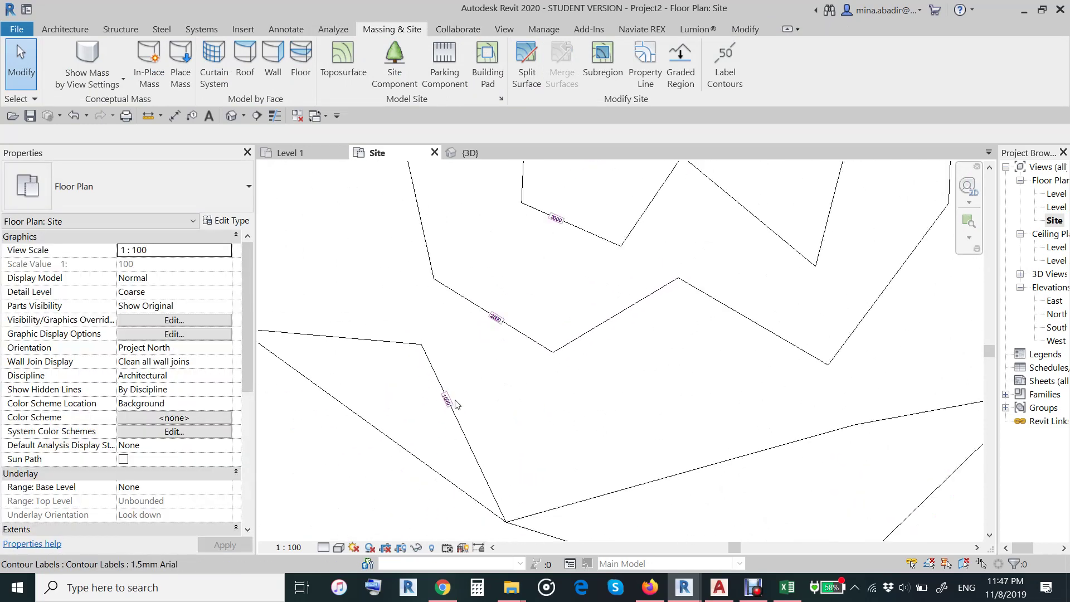
scroll(499, 406, "down", 2)
scroll(520, 386, "down", 2)
scroll(521, 387, "down", 1)
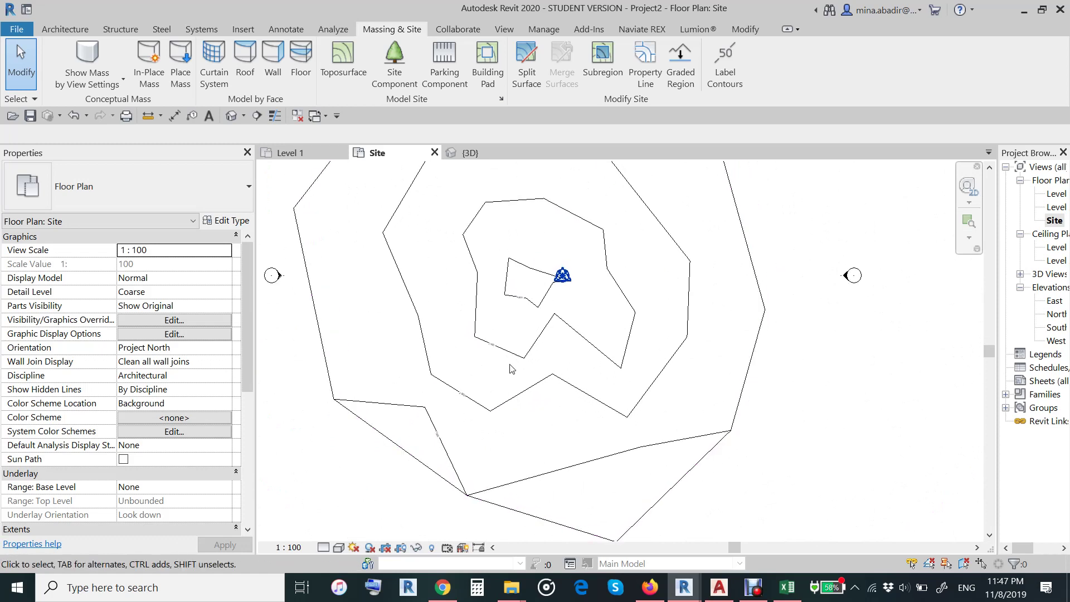
middle_click_drag(528, 313, 553, 329)
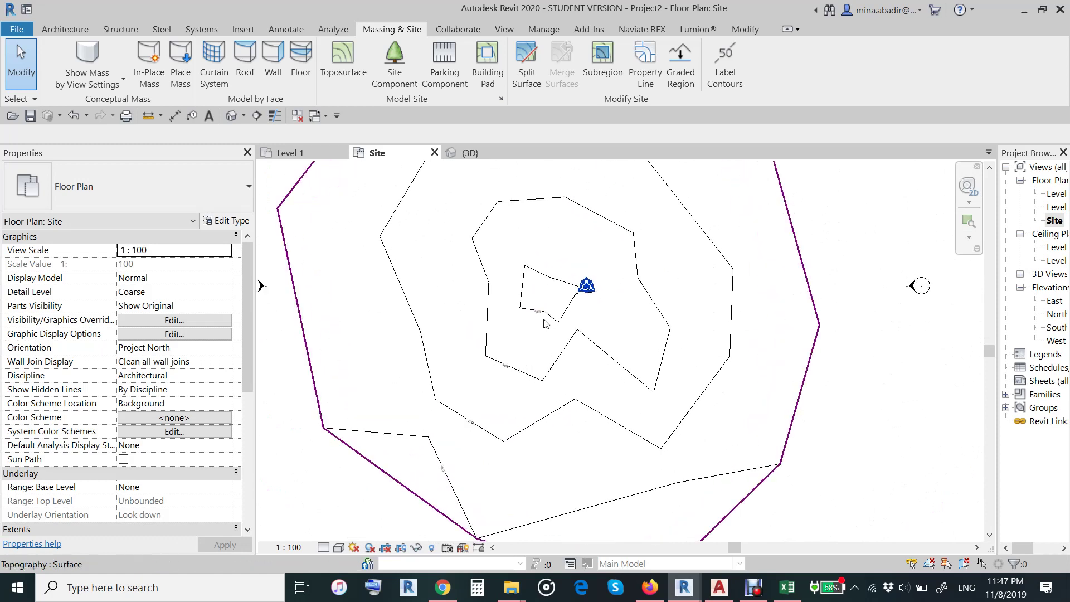
scroll(612, 320, "up", 2)
scroll(619, 318, "up", 1)
scroll(602, 334, "up", 1)
scroll(590, 347, "up", 1)
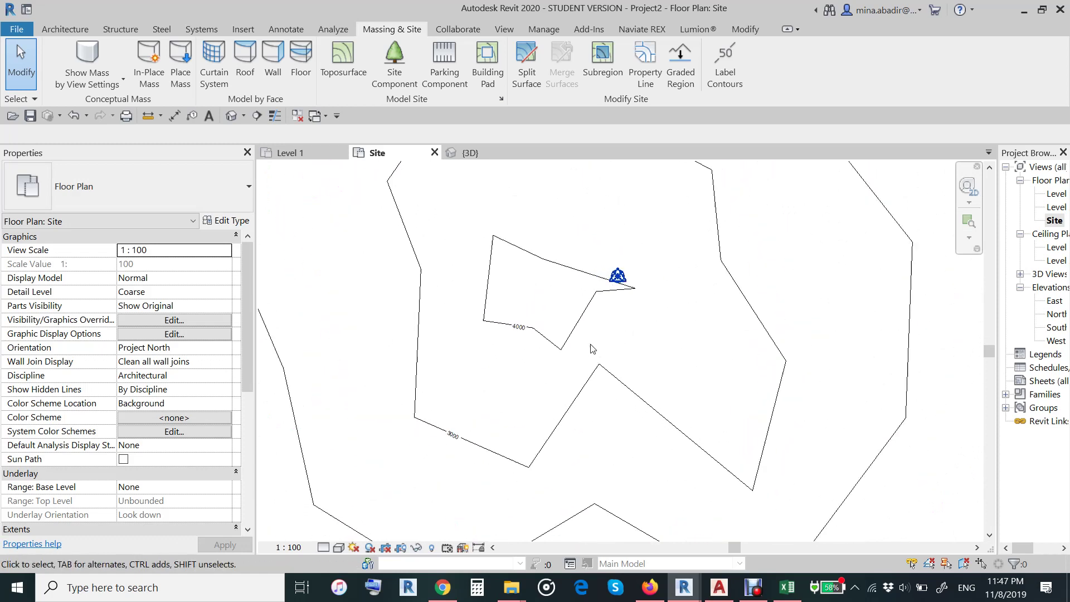
scroll(590, 346, "up", 1)
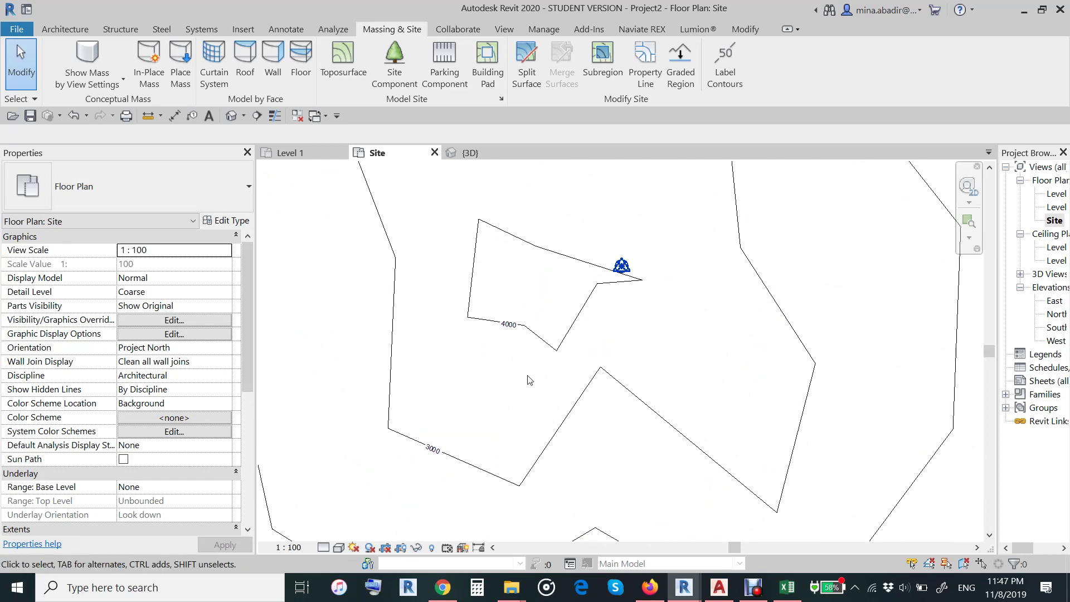
Step: Add extra contours every 500 in Site Settings and apply them
left_click(502, 100)
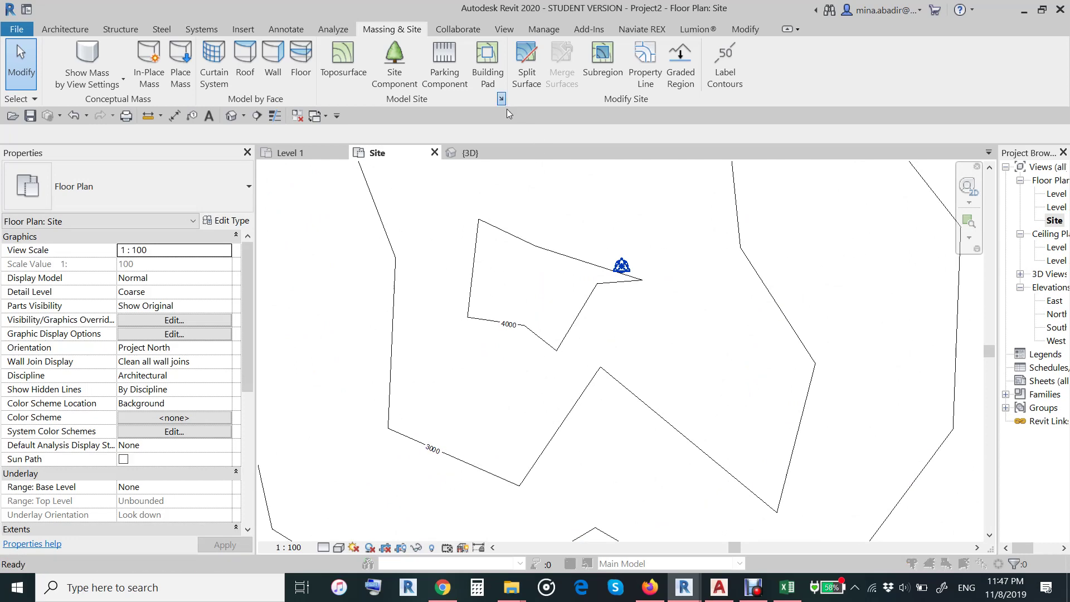
left_click_drag(310, 166, 866, 158)
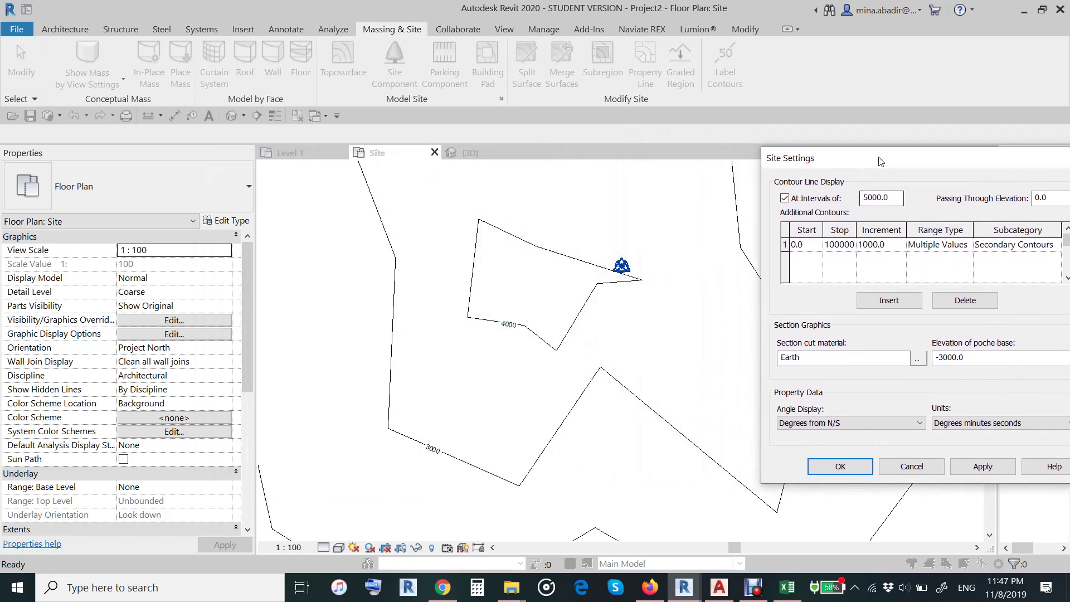
left_click_drag(879, 160, 788, 170)
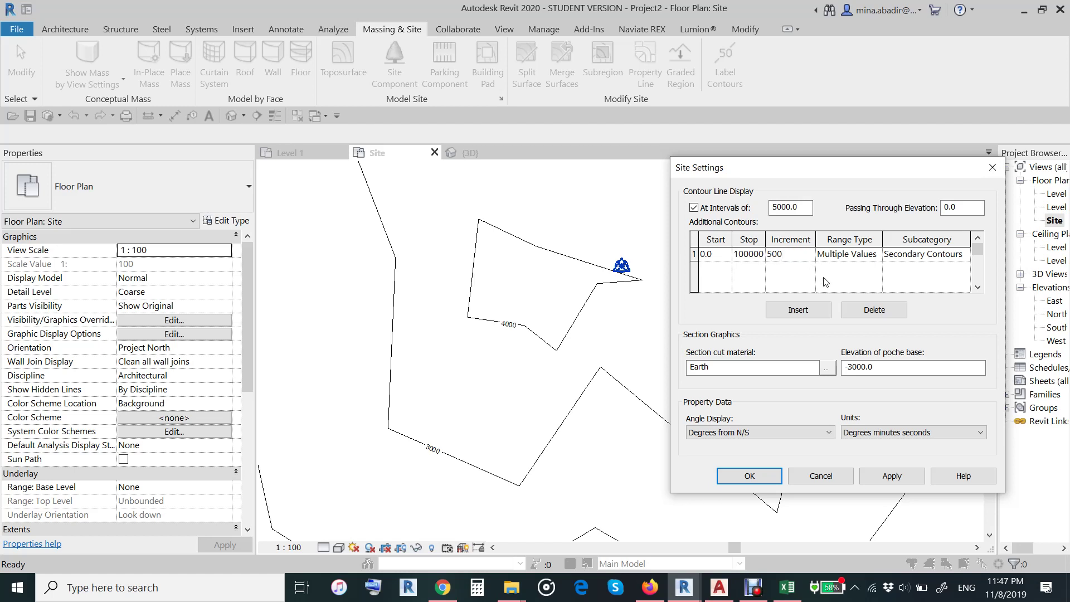
left_click(893, 477)
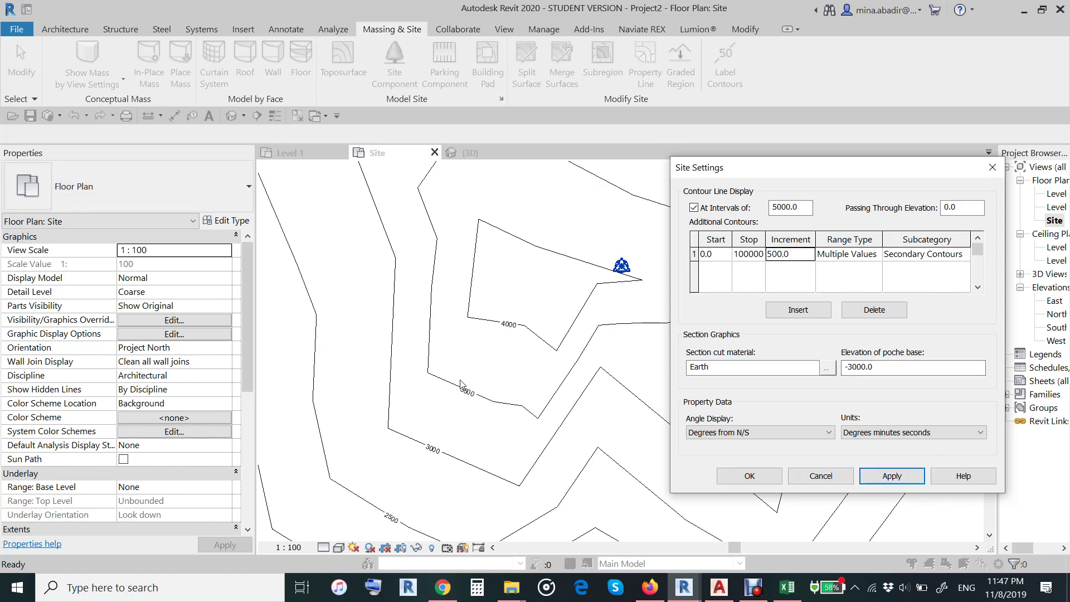
left_click(741, 475)
Step: Pan and zoom toward the summit to inspect the new 1500 to 4000 contour labels
scroll(602, 319, "down", 3)
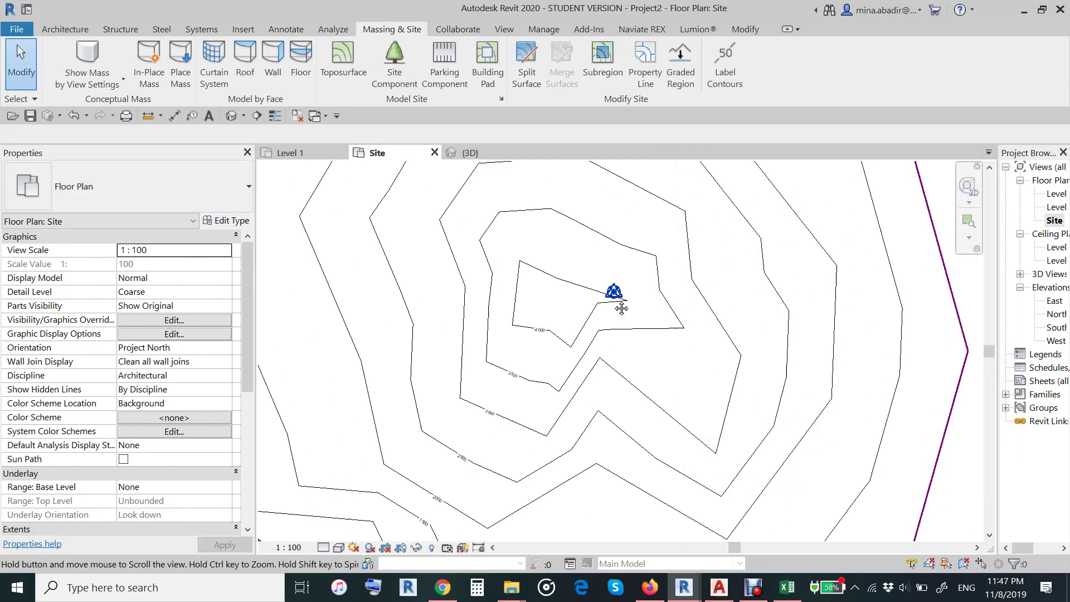
middle_click_drag(400, 524, 443, 402)
scroll(447, 450, "up", 5)
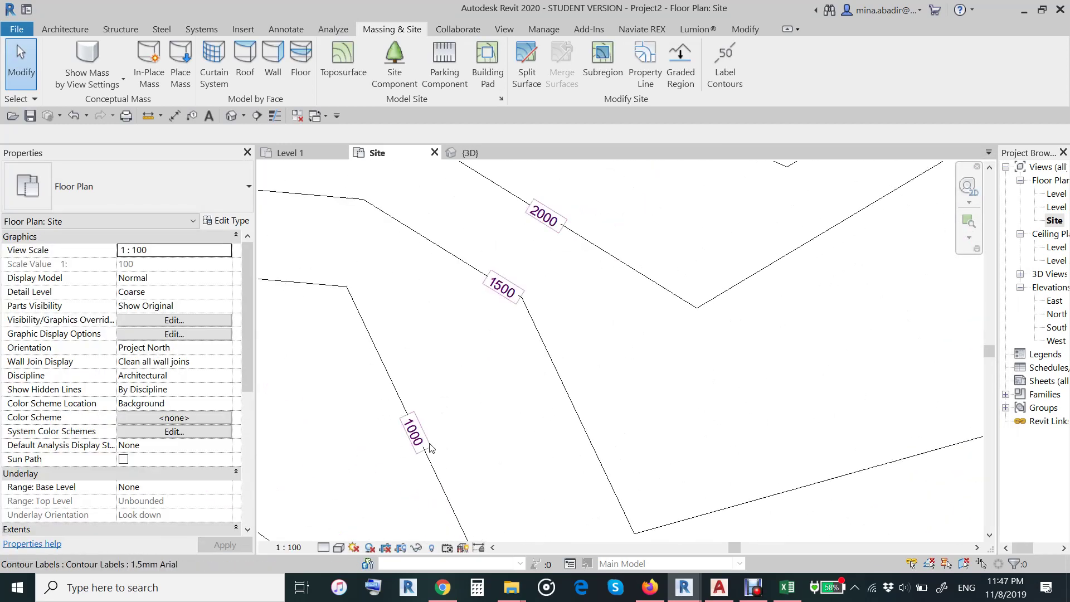
middle_click_drag(513, 315, 485, 398)
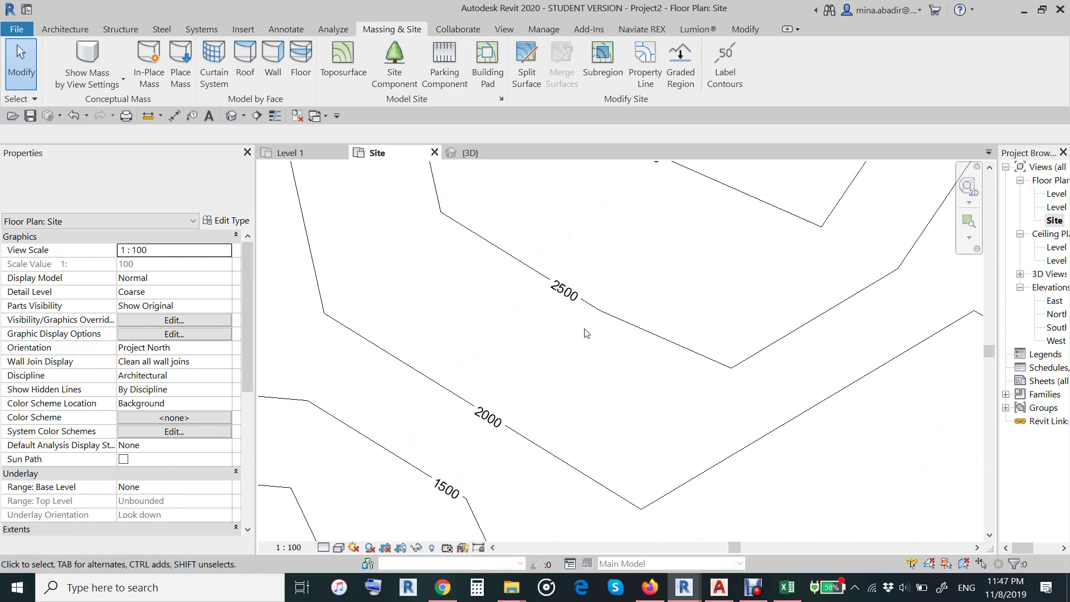
middle_click_drag(585, 329, 542, 442)
scroll(540, 442, "down", 2)
scroll(541, 442, "down", 2)
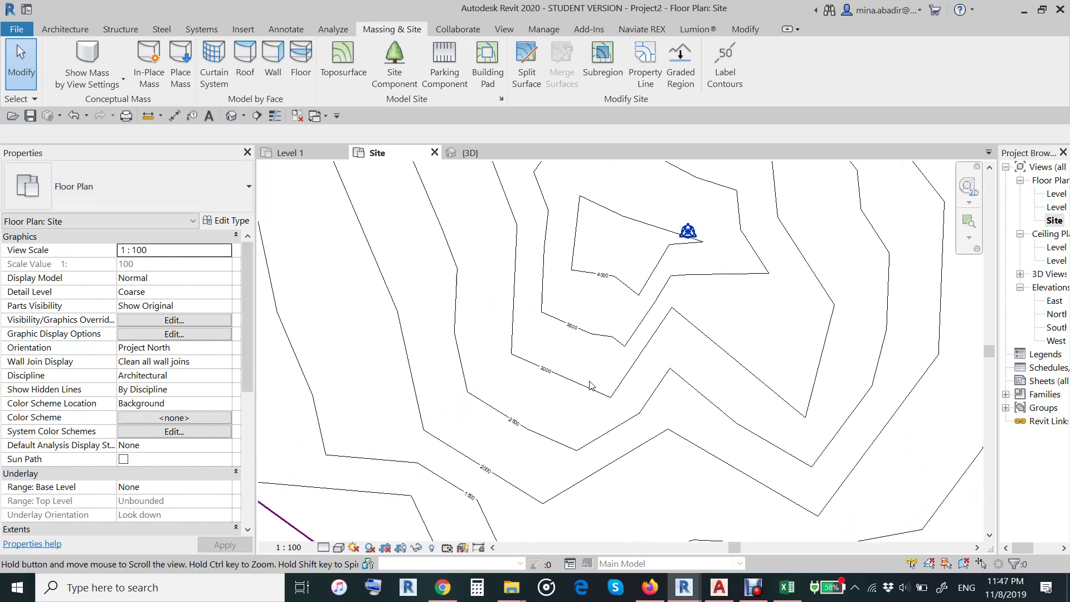
Step: Change the Site Settings contour increment to 250 and zoom in on the 3250–3750 labels
left_click(502, 99)
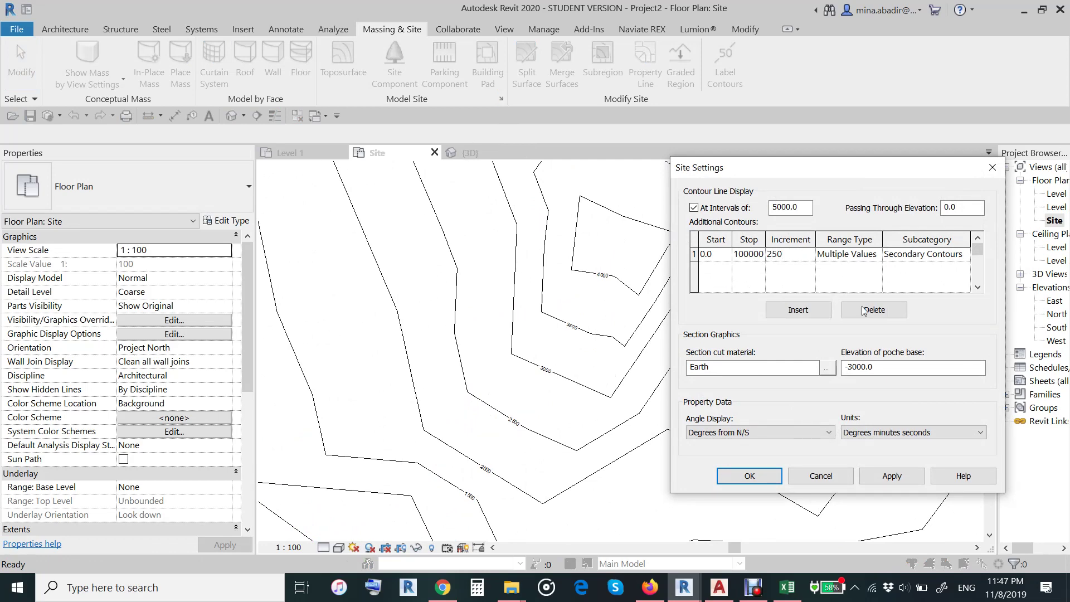
left_click(775, 471)
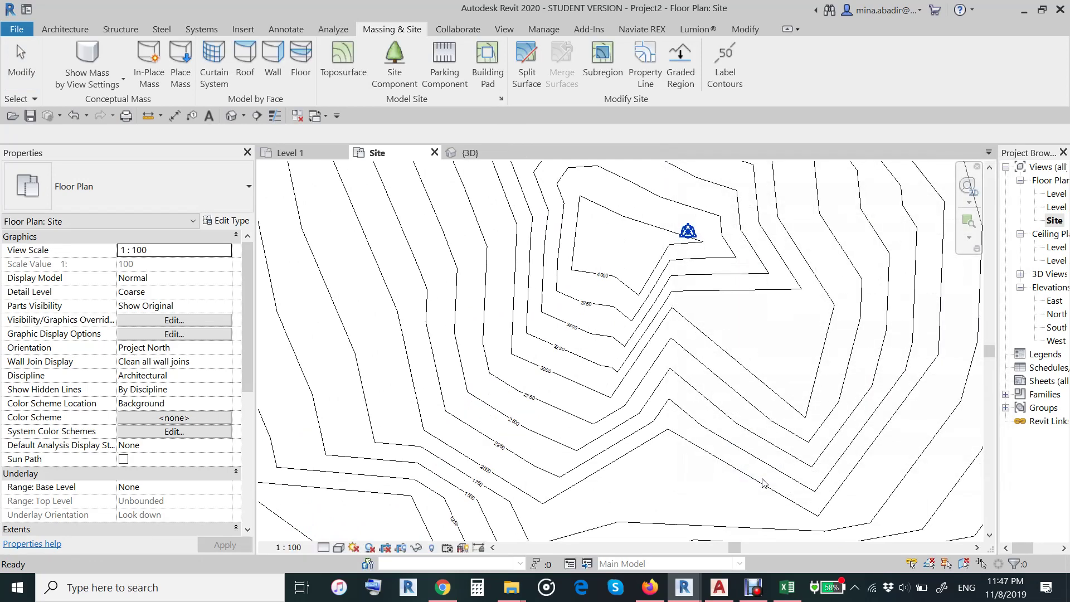
scroll(616, 342, "down", 1)
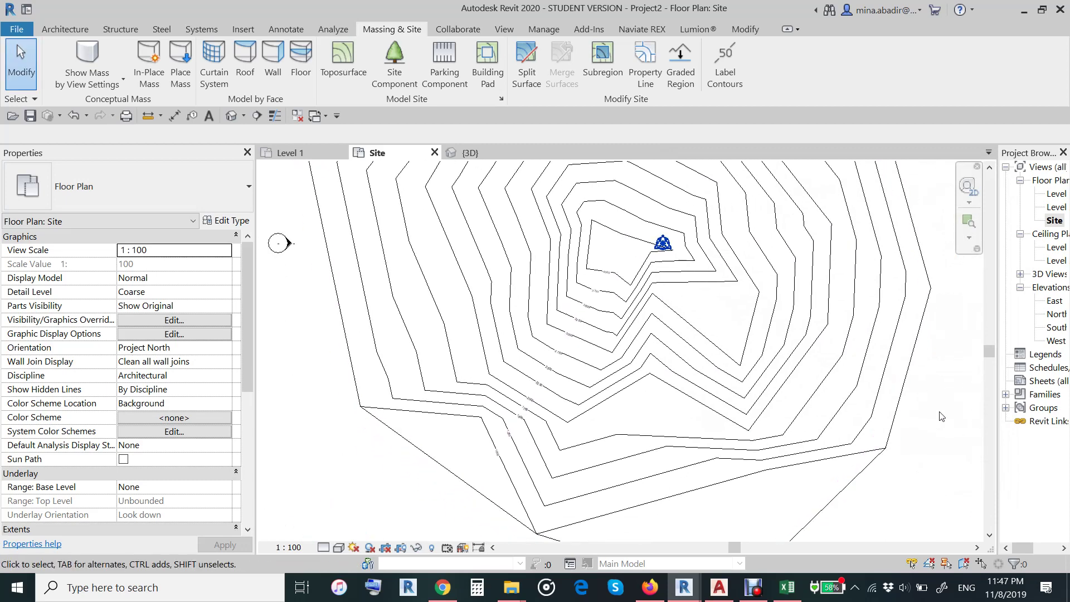
scroll(747, 449, "up", 1)
scroll(684, 376, "up", 2)
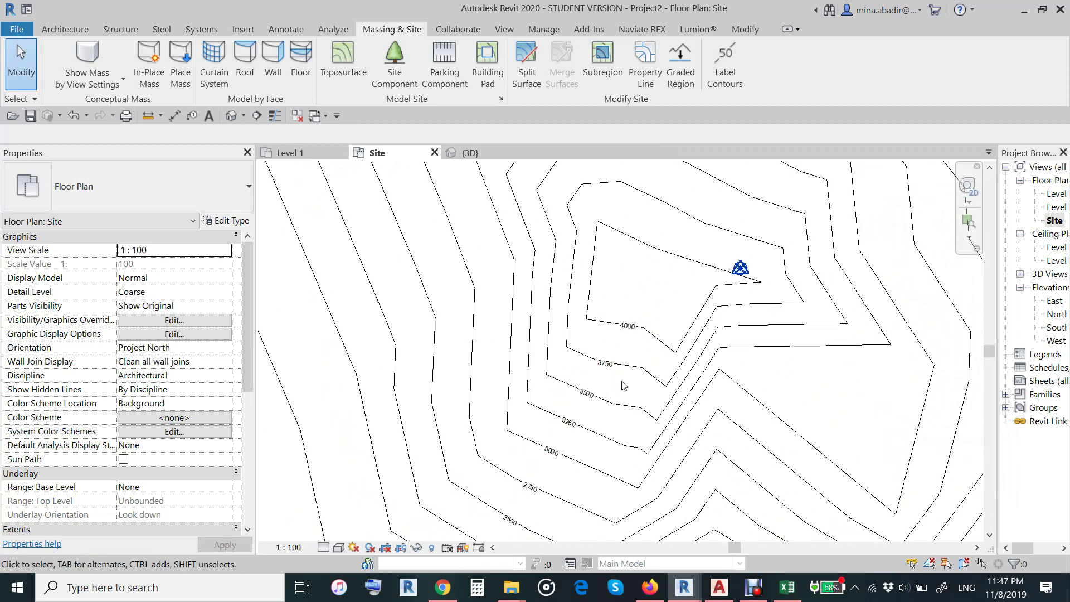
scroll(640, 380, "up", 3)
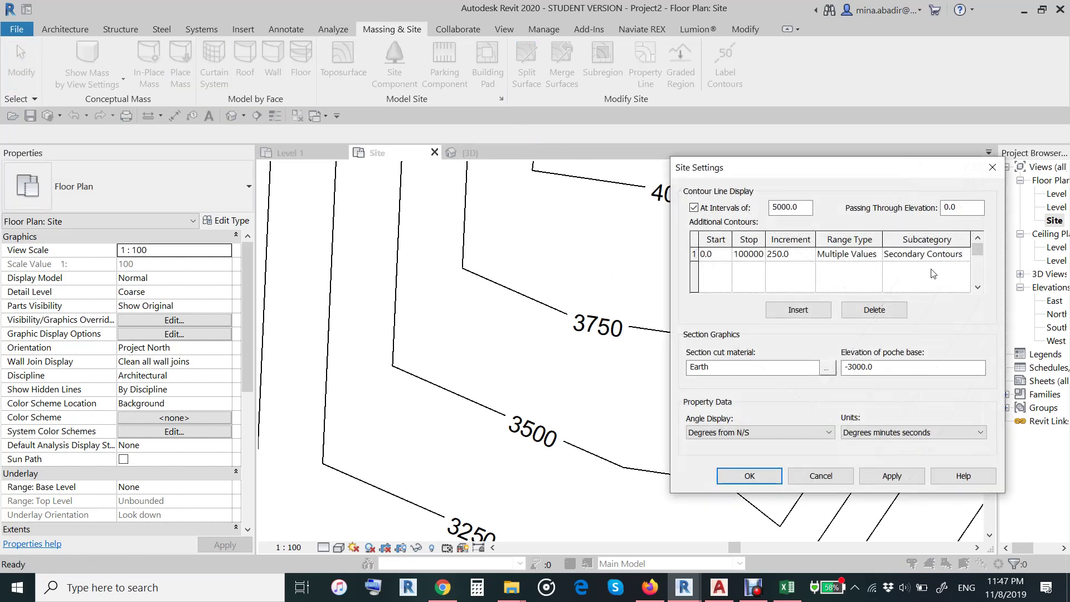
Step: Insert and delete an extra contour row, closing Site Settings with only the 250 row
left_click(808, 312)
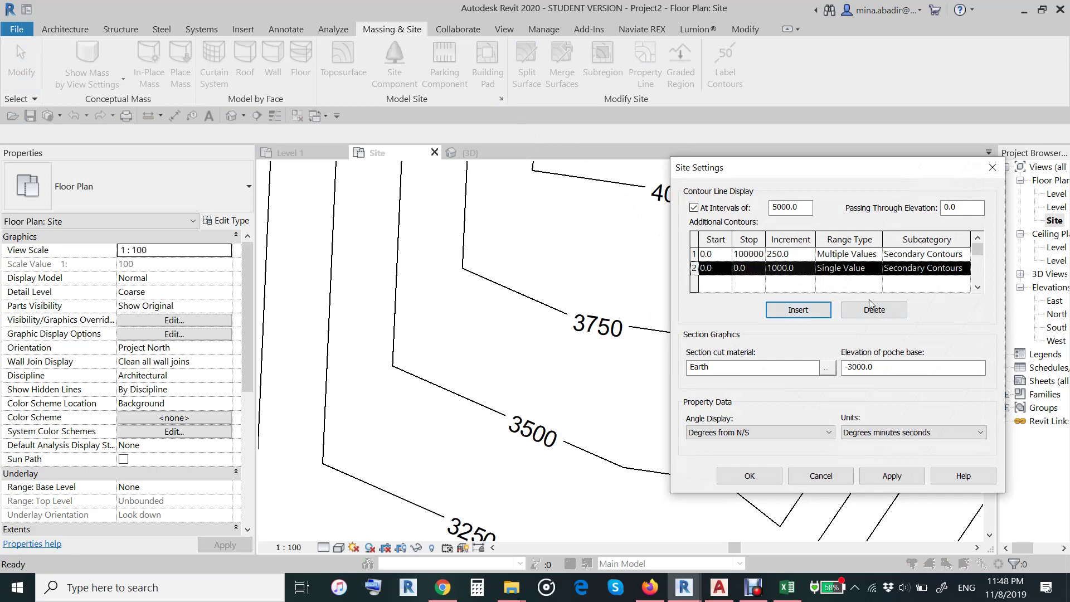
left_click(872, 316)
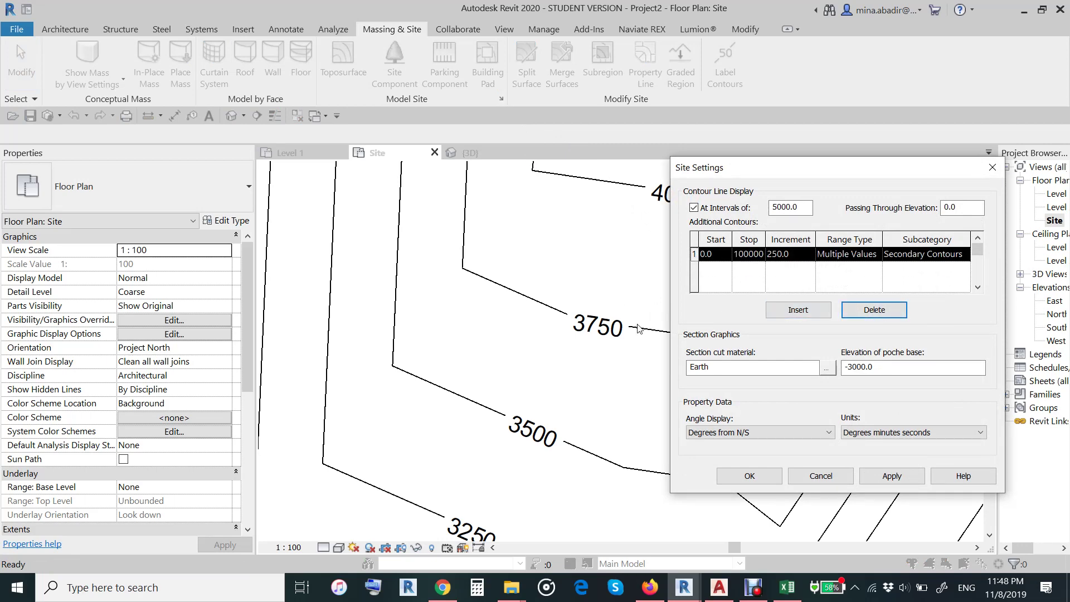
left_click(749, 475)
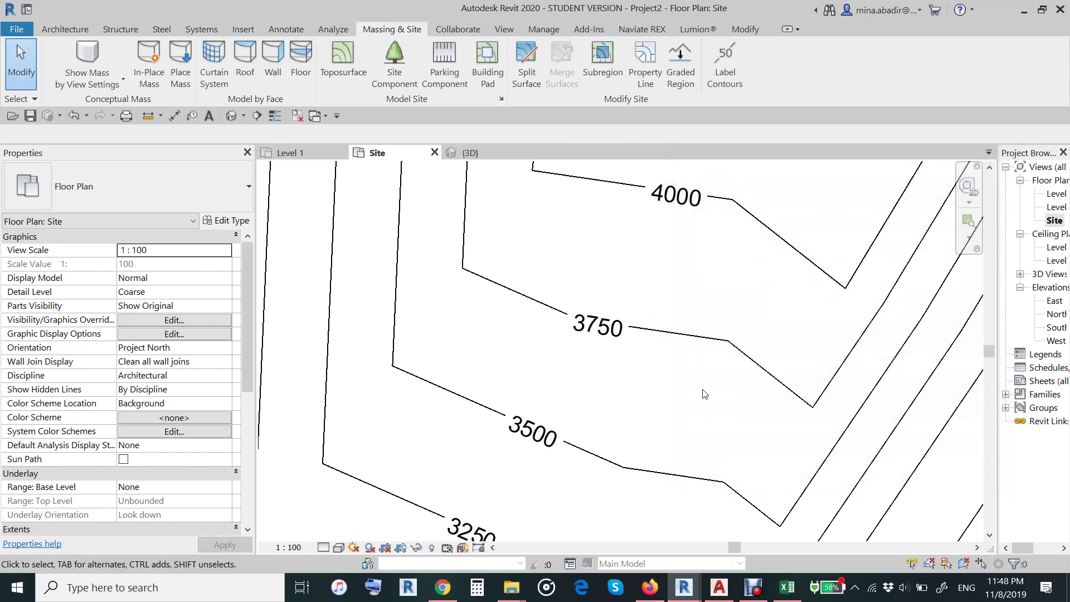
Step: Zoom out and pan to show the whole densely contoured toposurface
scroll(705, 394, "down", 3)
middle_click_drag(692, 382, 549, 269)
scroll(649, 351, "down", 3)
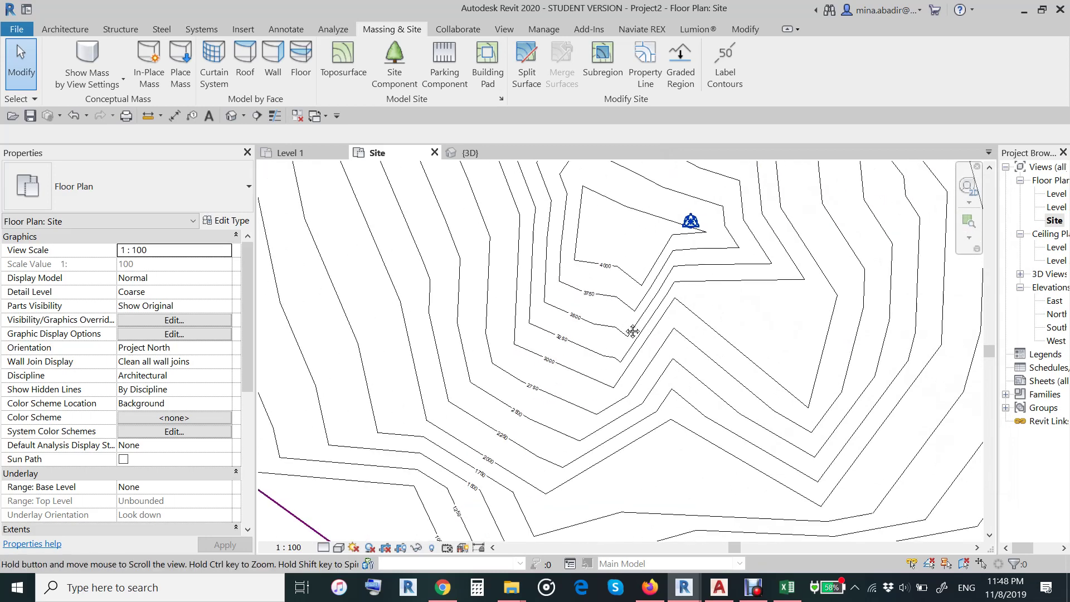
scroll(649, 351, "down", 2)
middle_click_drag(649, 351, 636, 348)
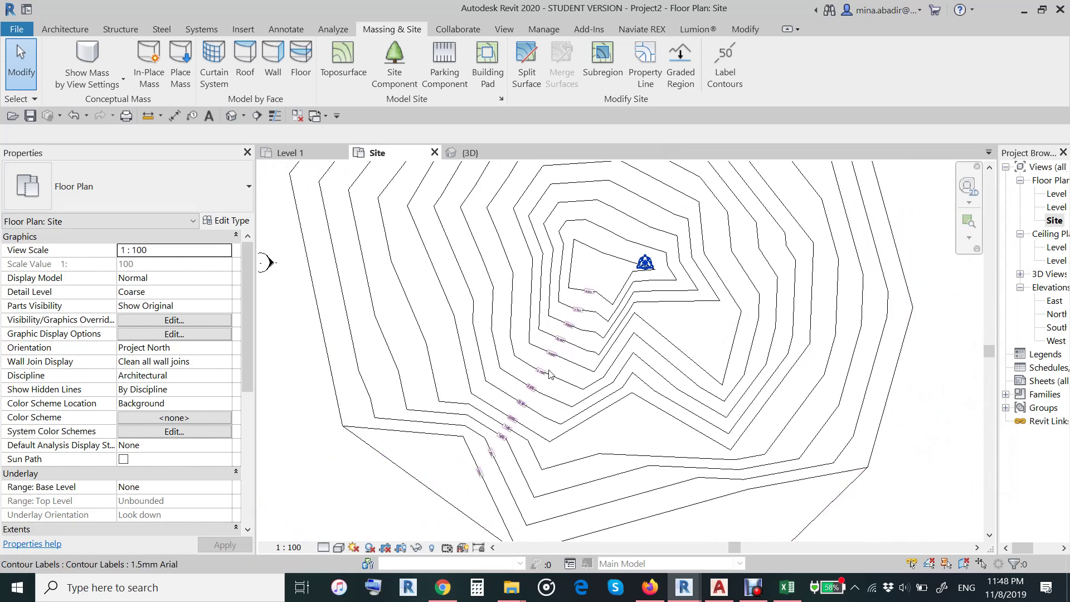
scroll(609, 358, "down", 1)
middle_click_drag(747, 334, 770, 424)
scroll(764, 373, "down", 1)
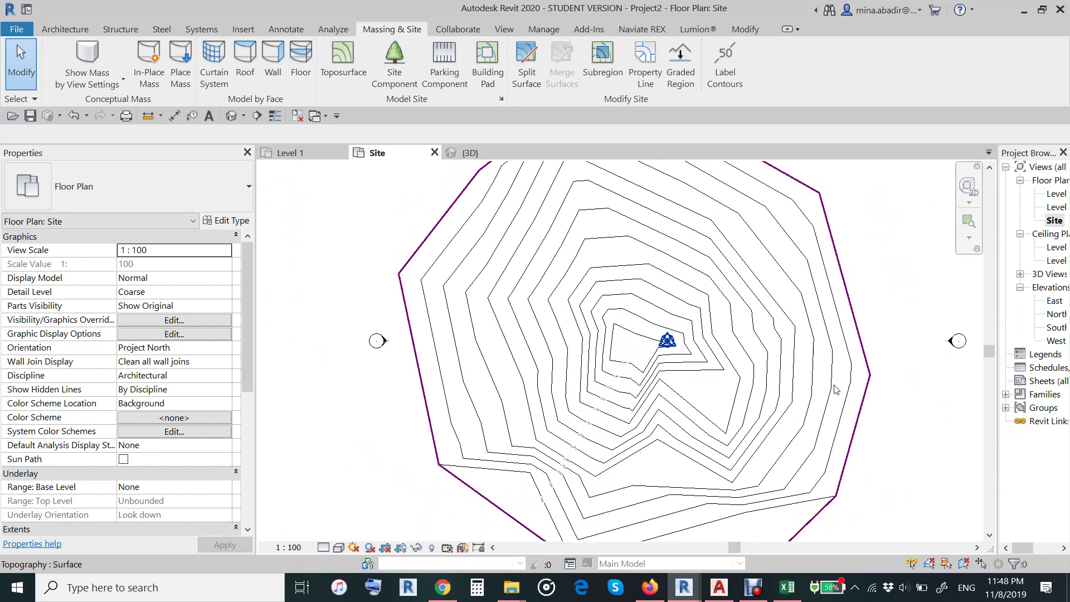
Step: Switch to the {3D} view, briefly check the AutoCAD drawing, and return to Revit
left_click(470, 152)
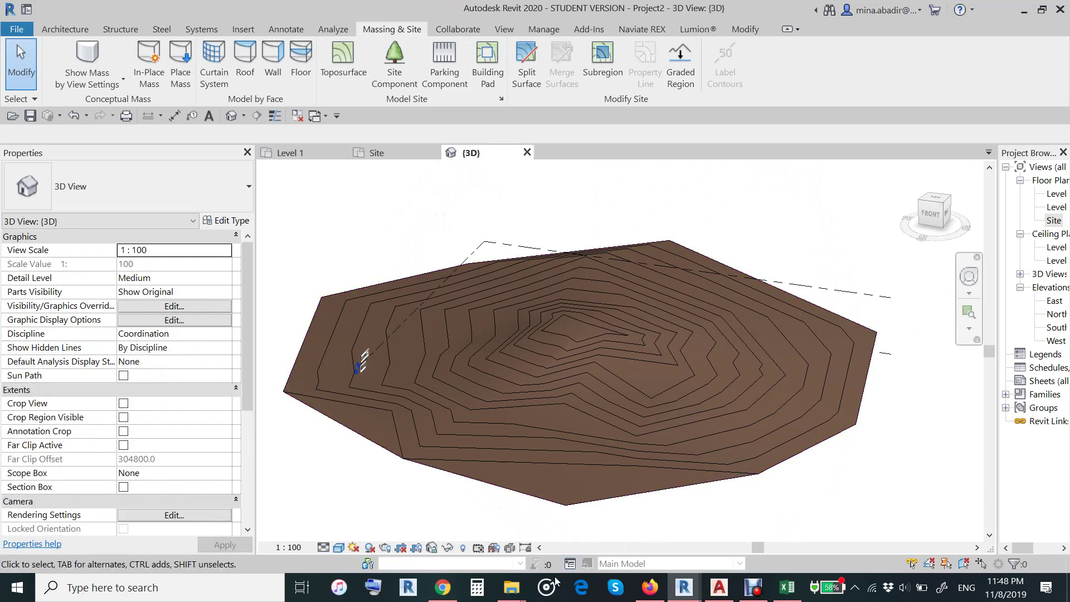
left_click(720, 589)
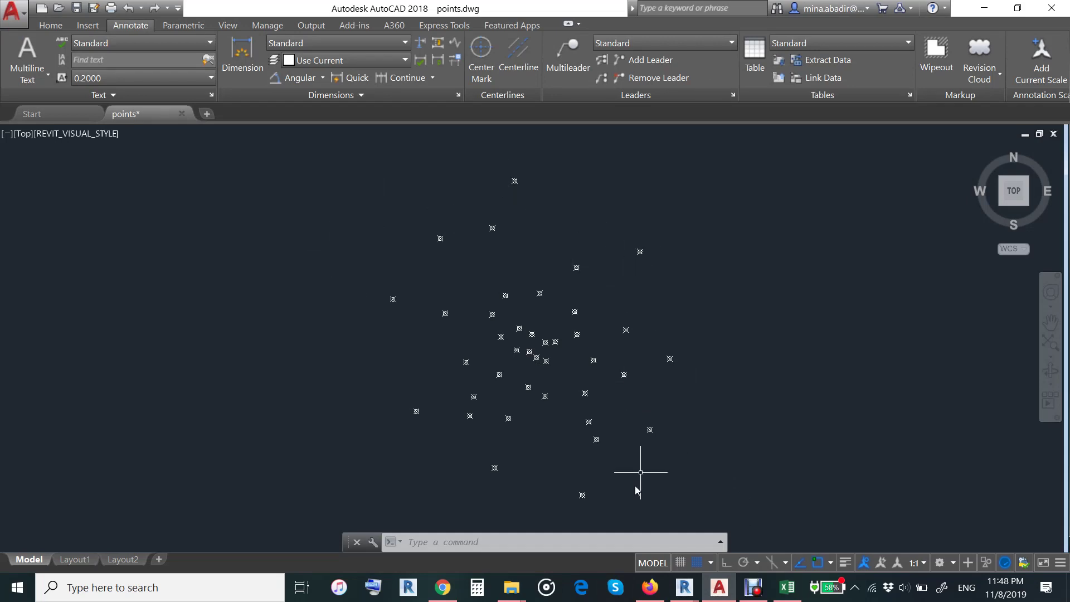
mouse_move(683, 588)
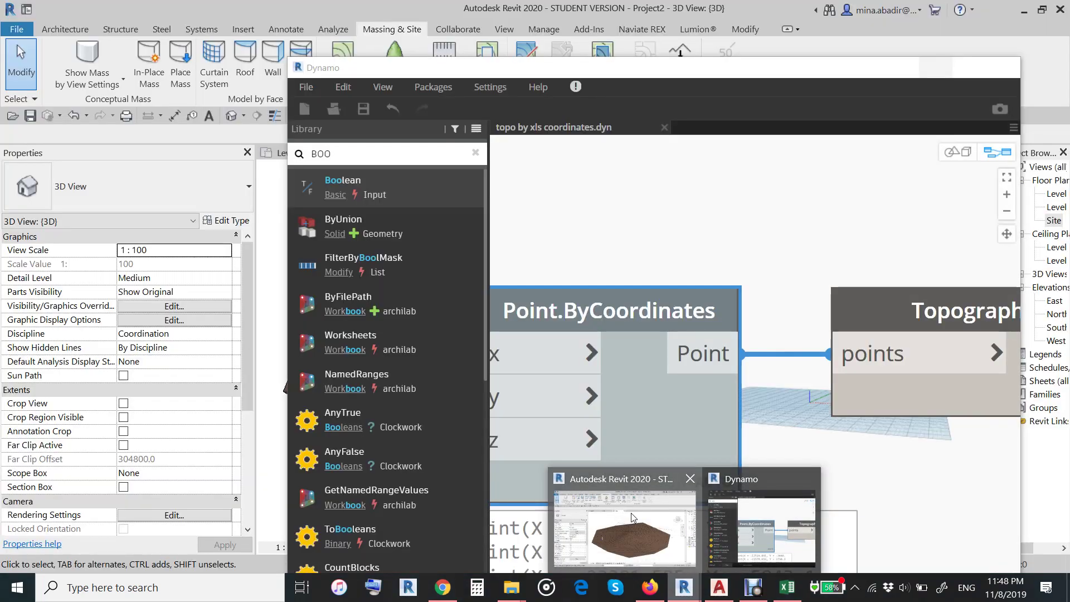
left_click(631, 517)
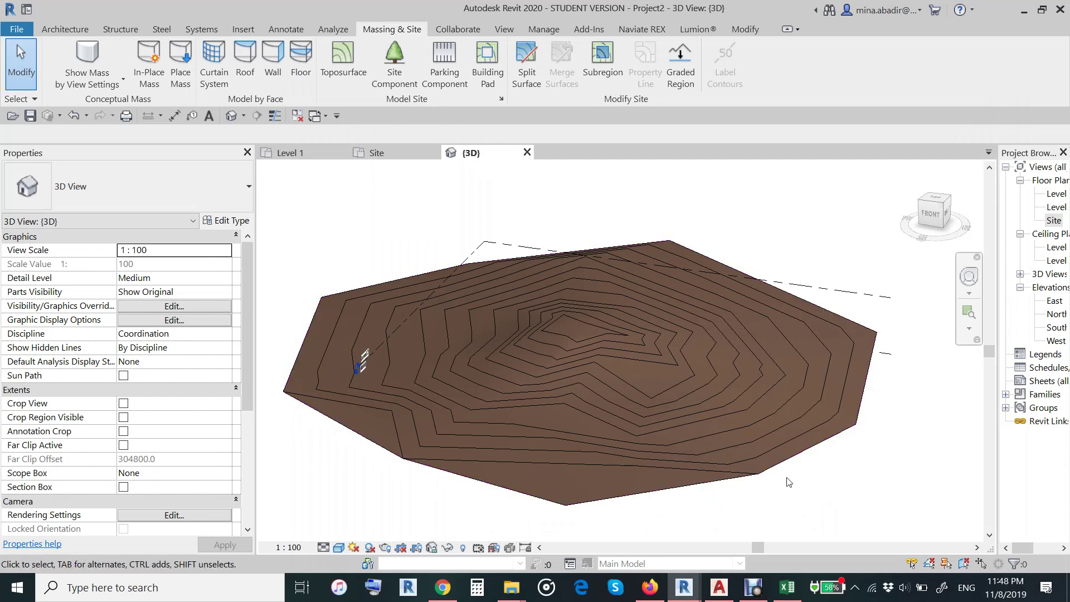
Step: Orbit the 3D toposurface to a low side angle, then zoom around the Site plan's summit contours
mouse_move(609, 403)
middle_mouse_down("shift")
mouse_move(710, 394)
mouse_move(840, 488)
mouse_move(878, 488)
middle_mouse_up("shift")
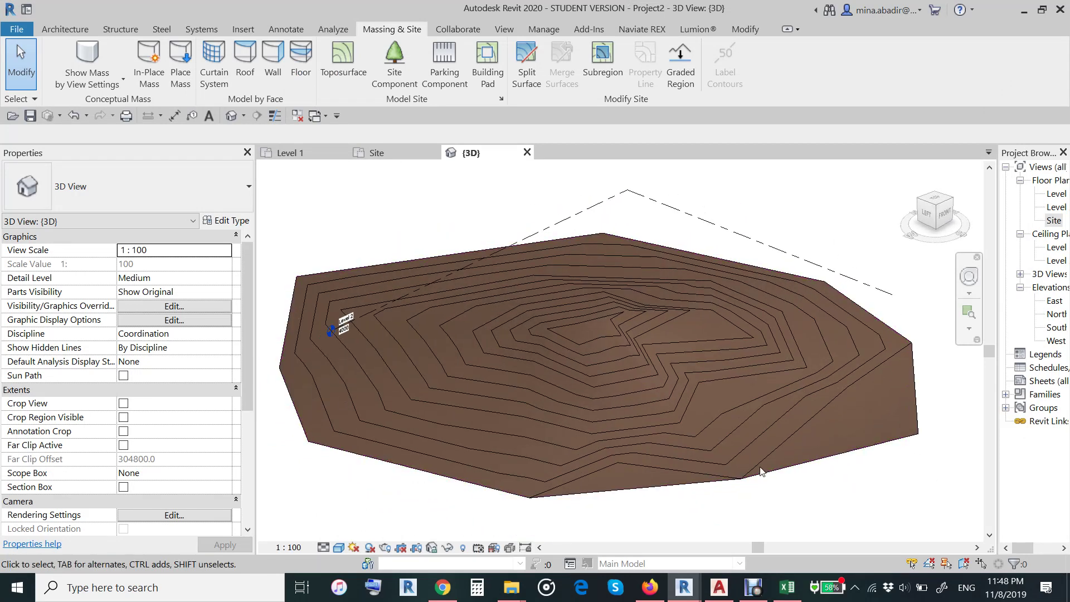
left_click(390, 153)
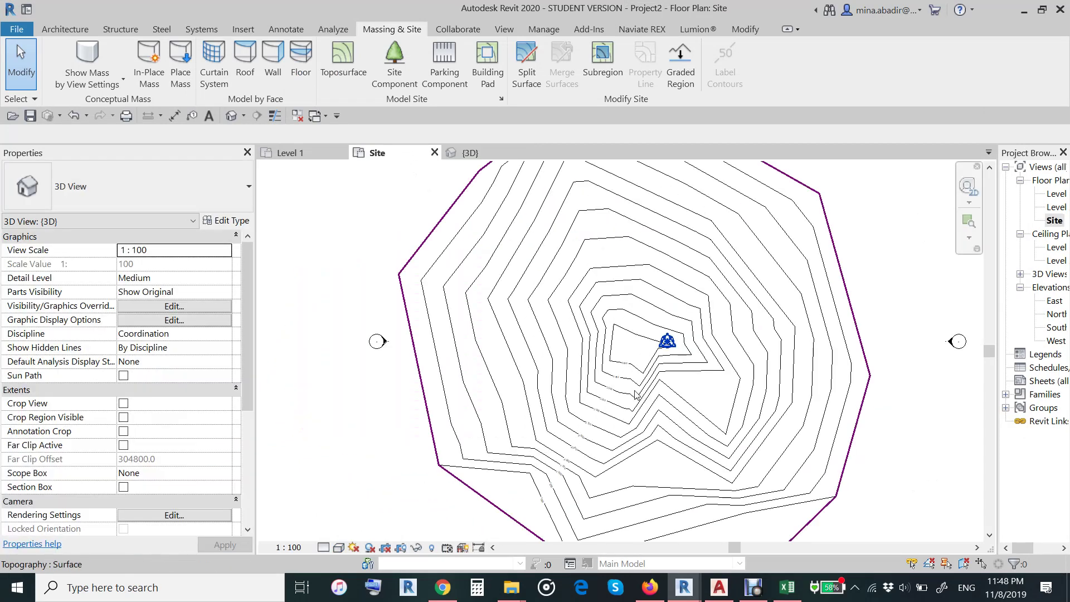
scroll(635, 393, "up", 2)
scroll(616, 387, "up", 2)
scroll(624, 312, "up", 1)
middle_click_drag(597, 309, 589, 312)
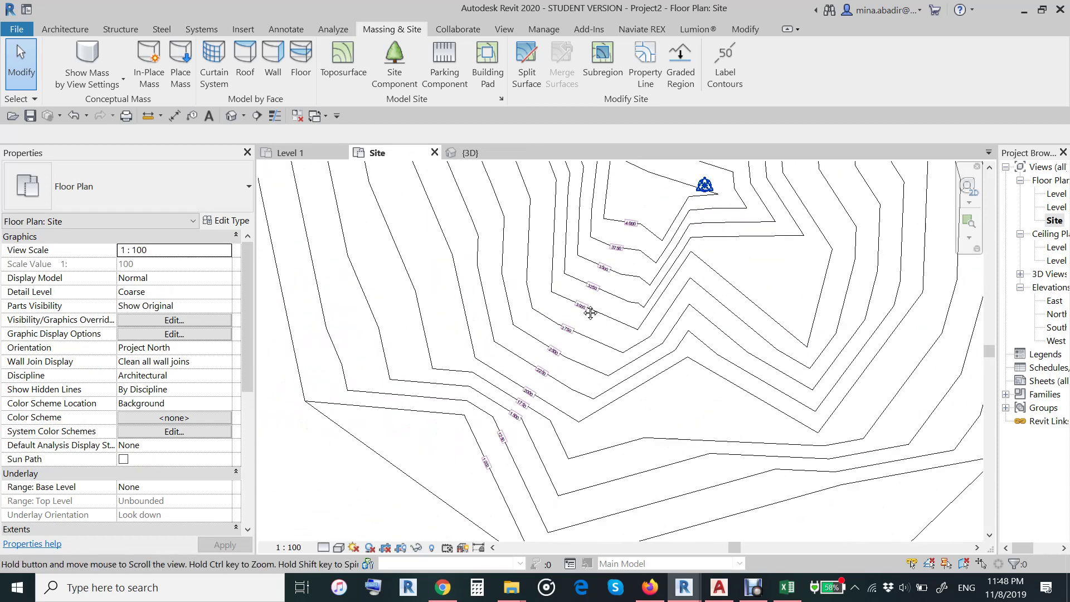
scroll(583, 311, "down", 2)
scroll(597, 356, "down", 2)
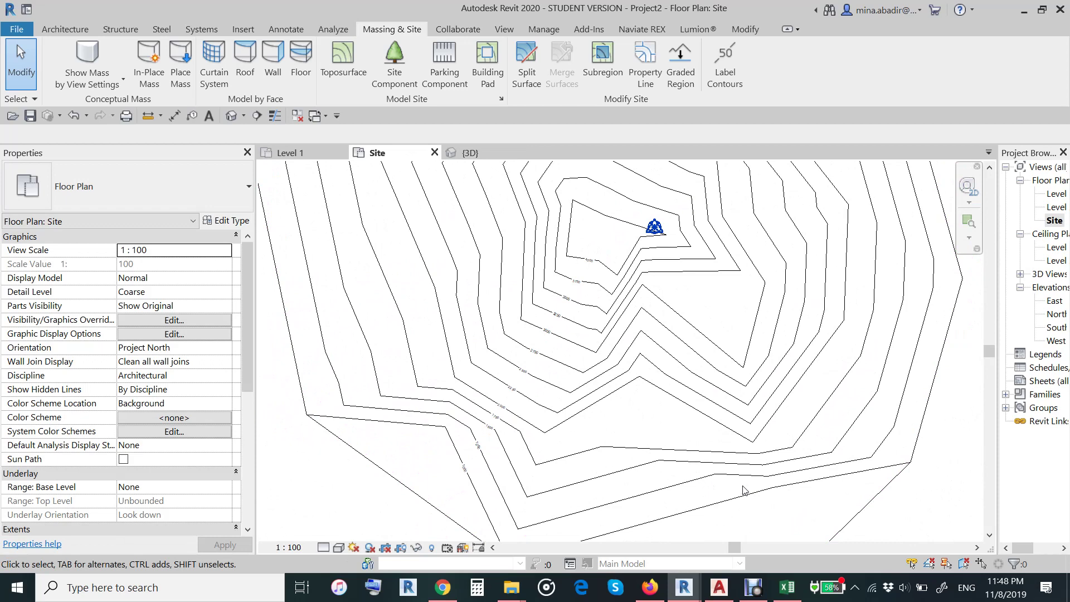
left_click(752, 592)
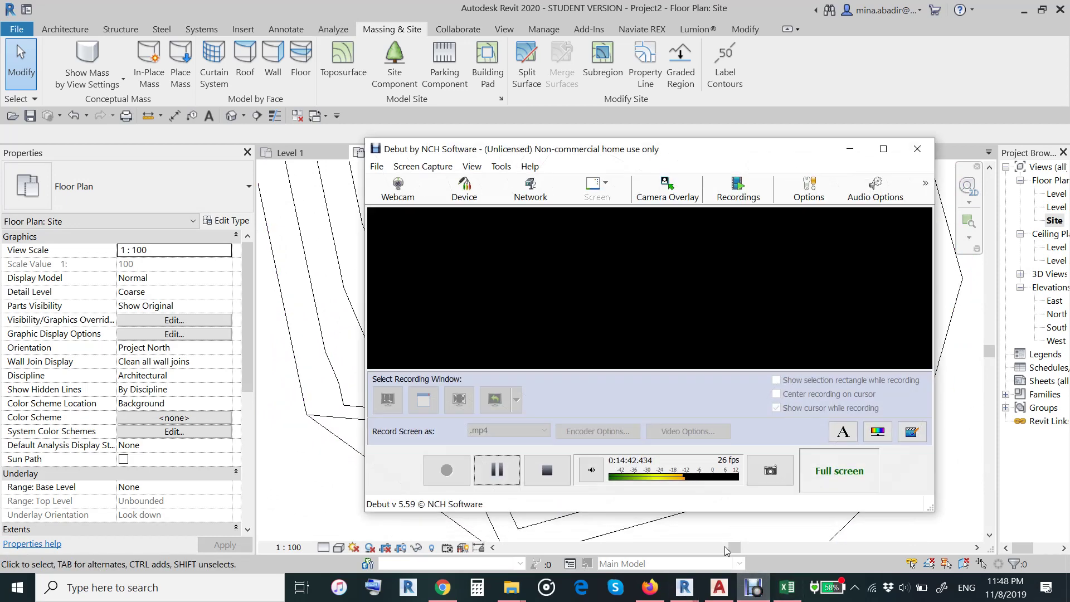